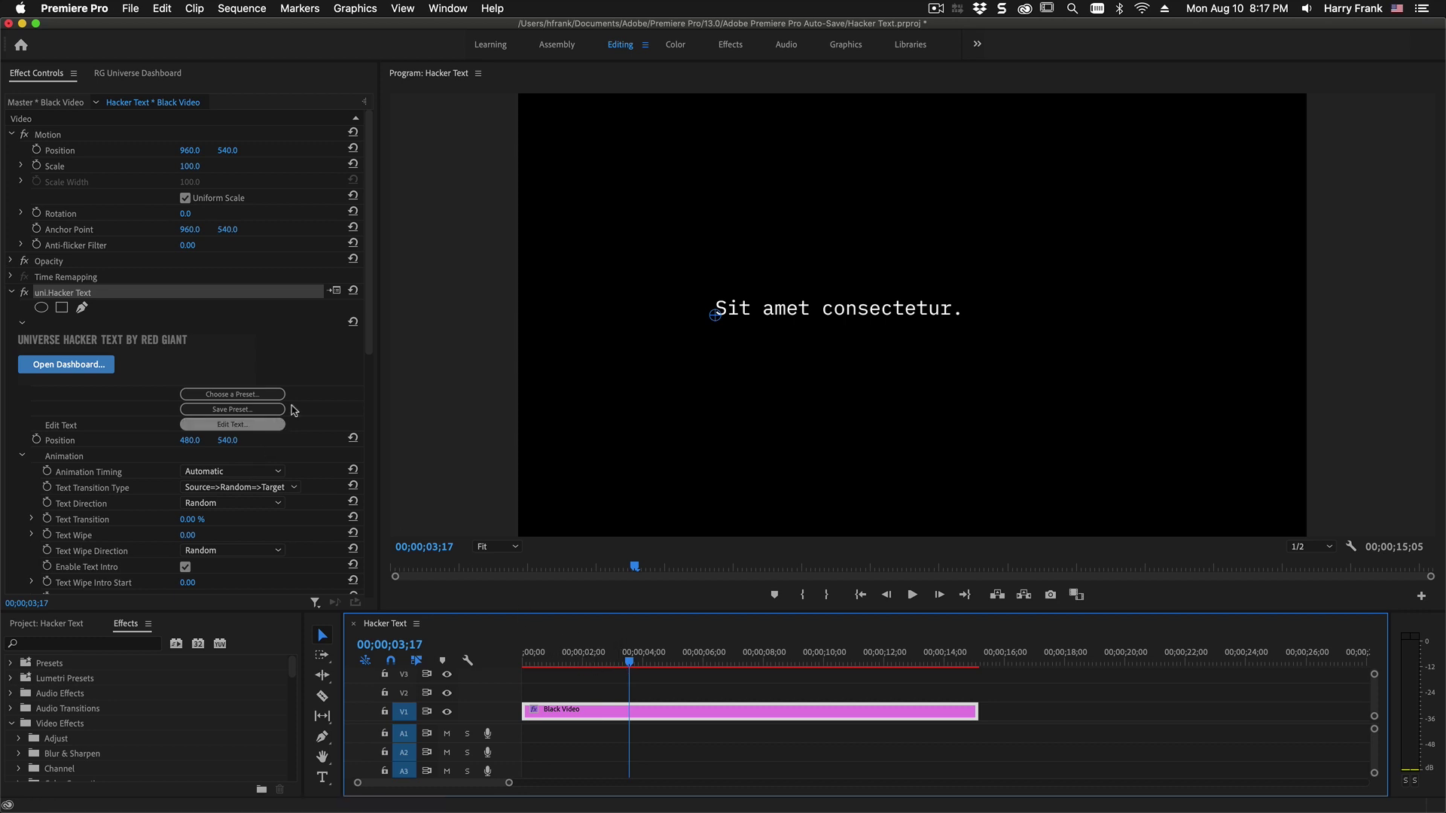
- Select the RG Universe Text folder in the Effects list, maximized temporarily for the search
{"action": "scroll", "coordinate": [329, 375], "scroll_direction": "down", "scroll_amount": 2}
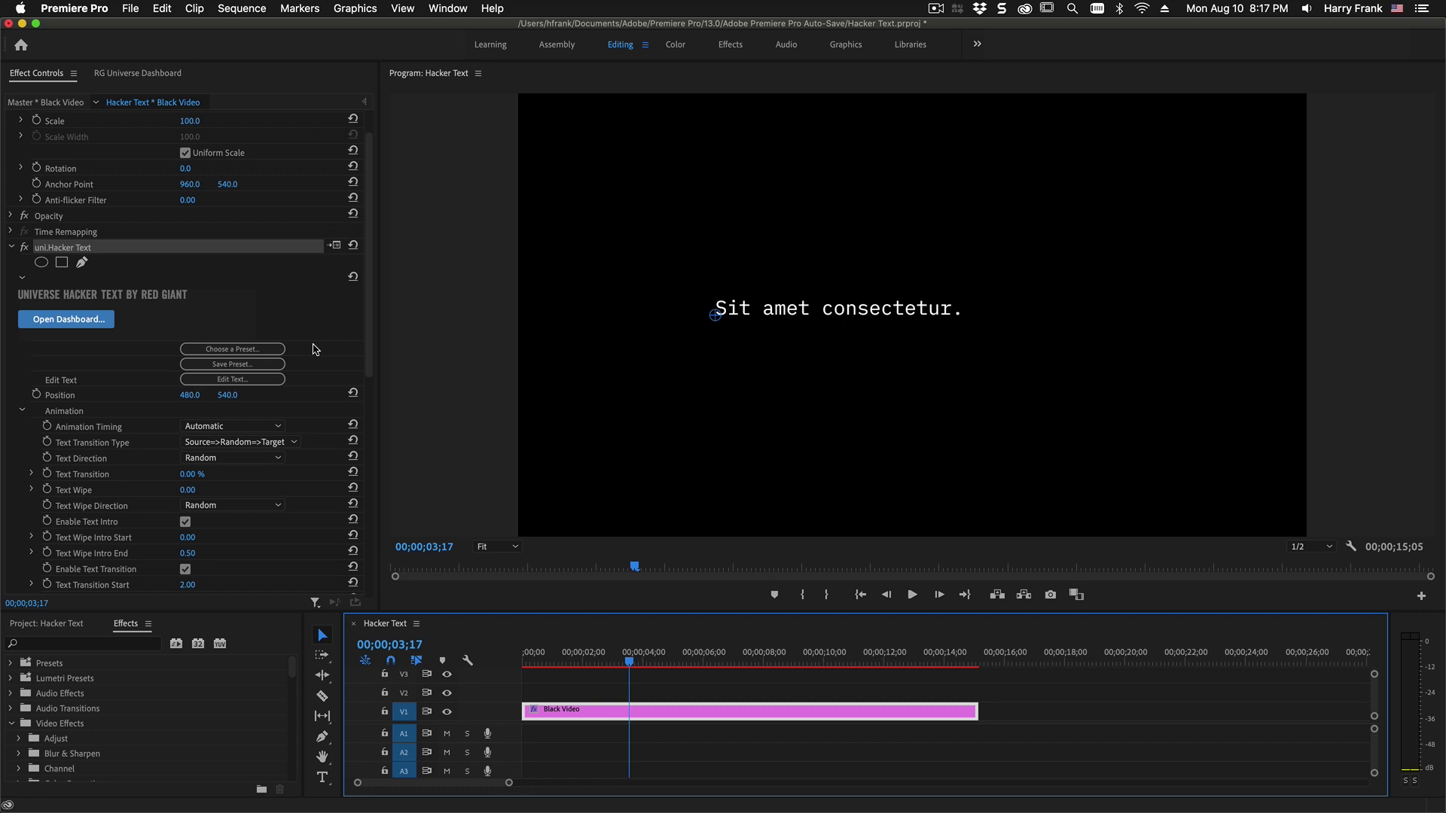
{"action": "left_click", "coordinate": [229, 693]}
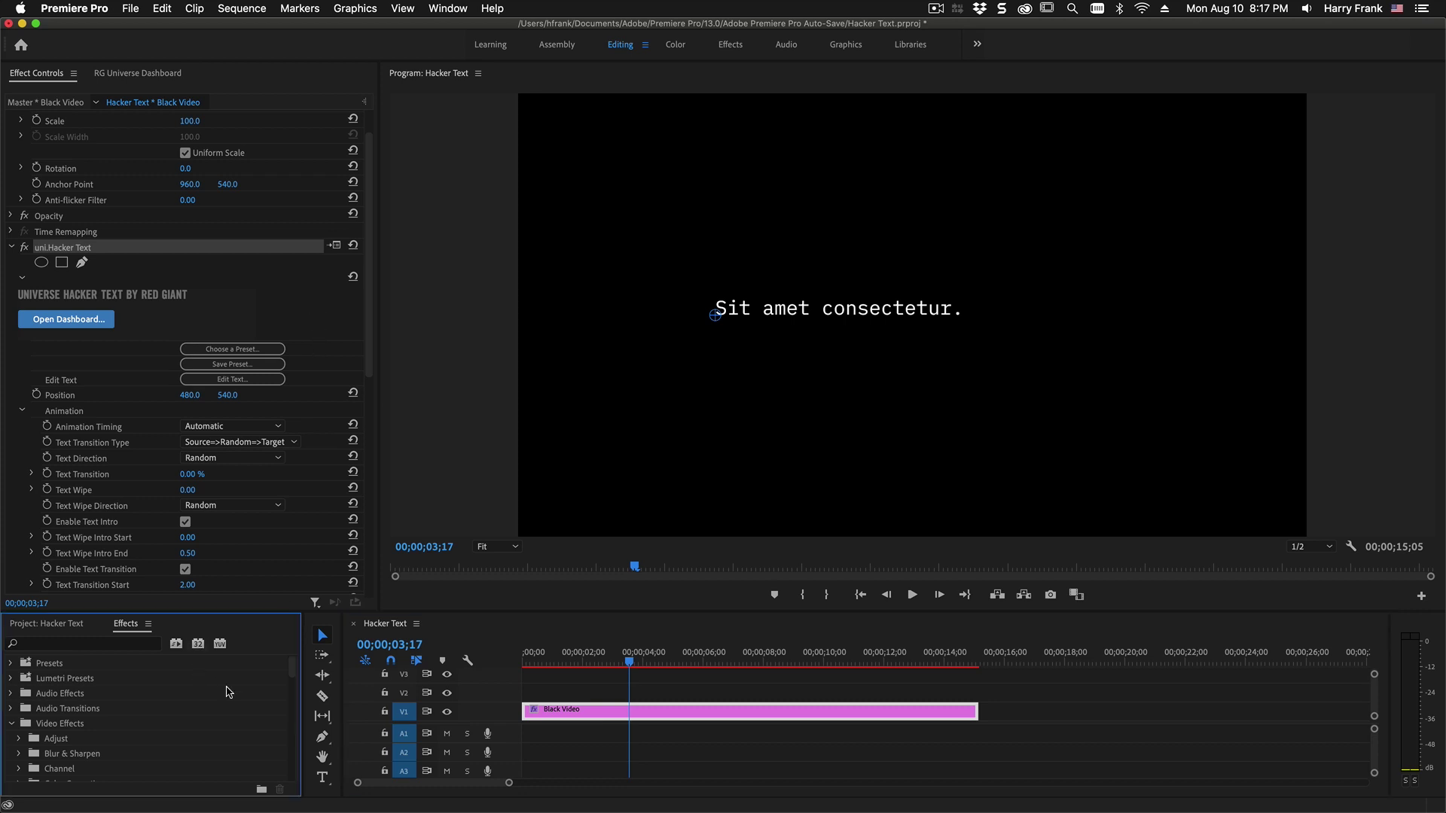
{"action": "key", "text": "grave"}
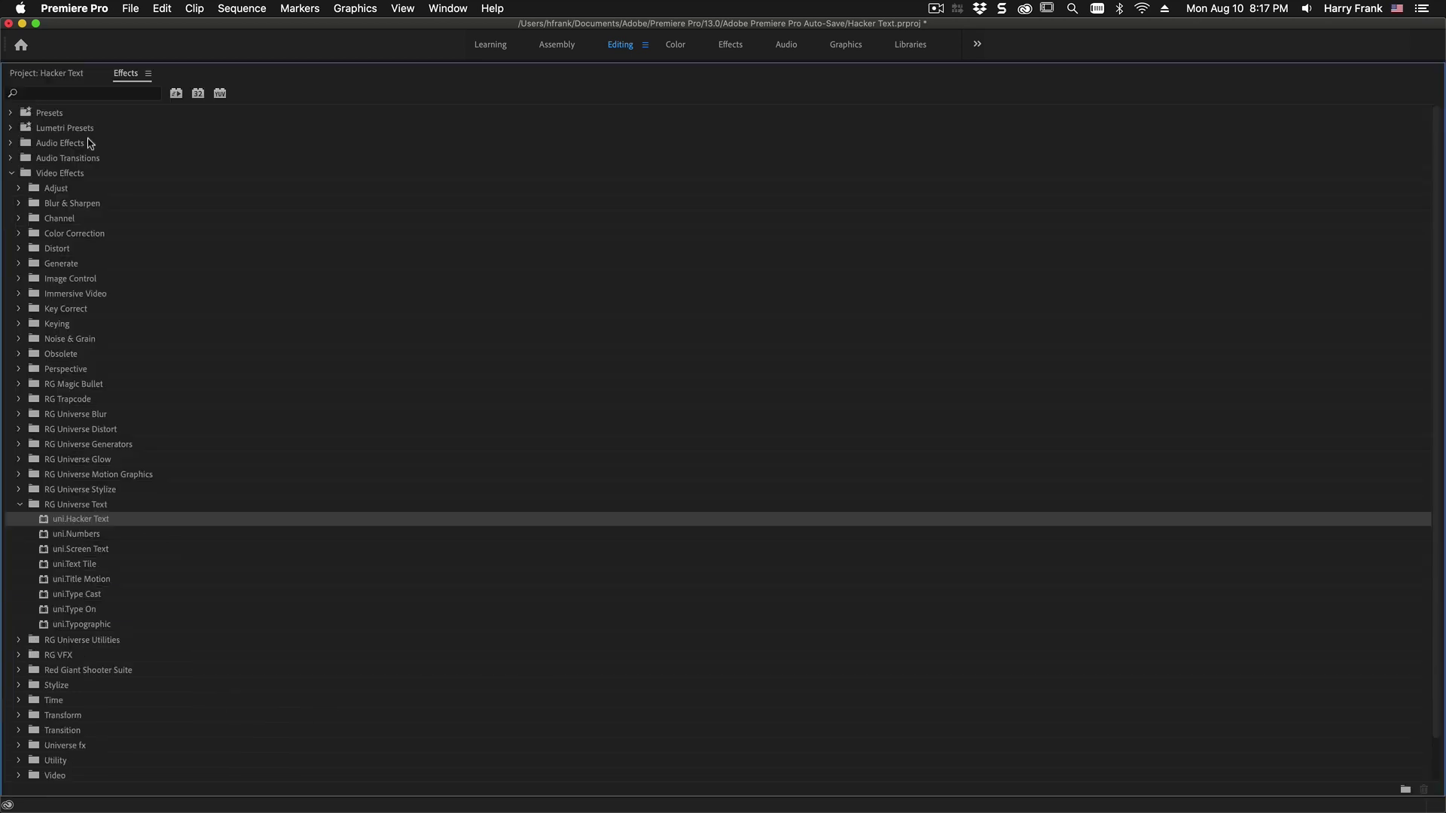
{"action": "left_click", "coordinate": [69, 503]}
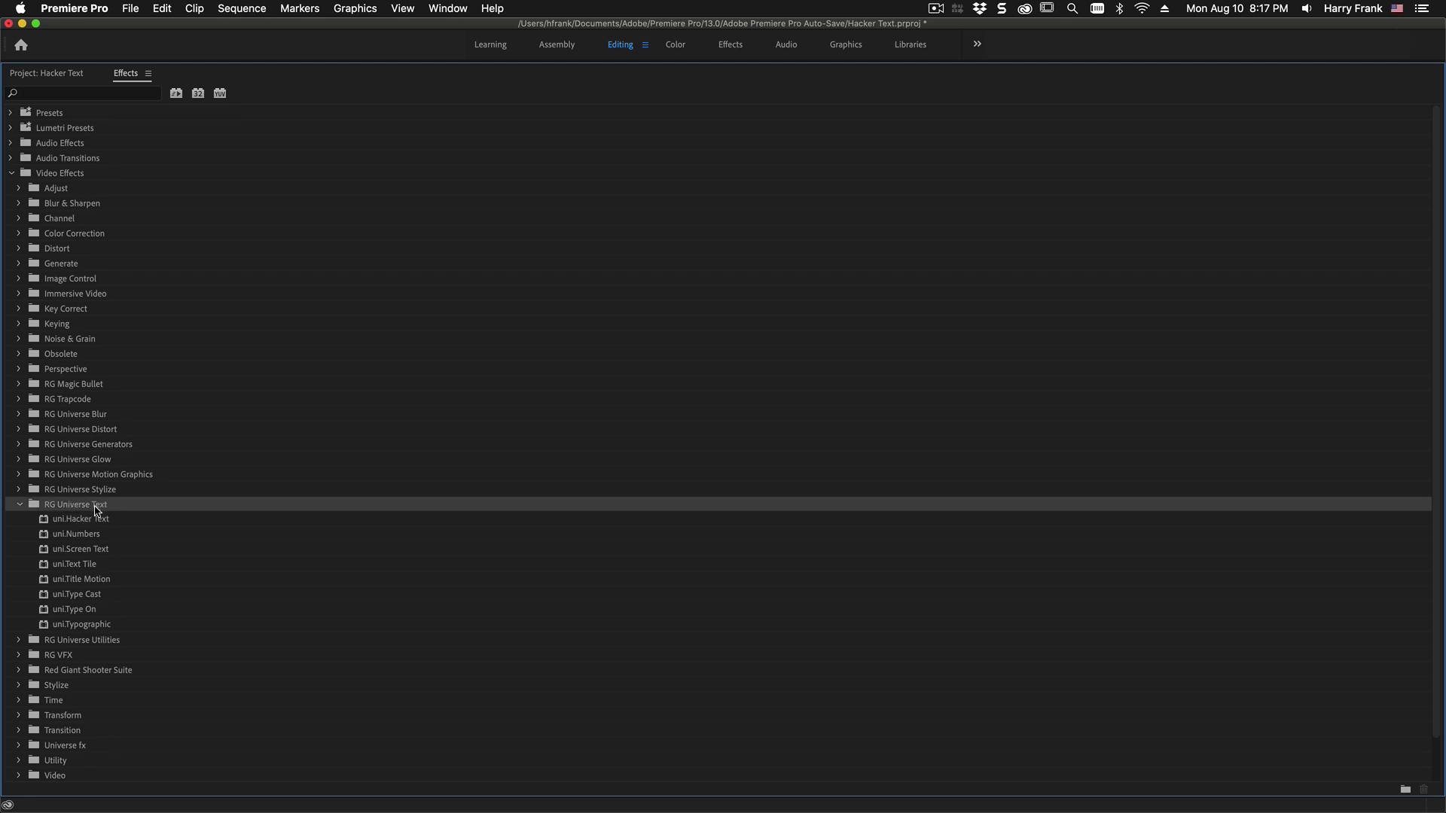
{"action": "key", "text": "grave"}
- Preview presets in the Hacker Text preset browser and apply Hex Decoder
{"action": "left_click_drag", "start_coordinate": [642, 664], "coordinate": [619, 667]}
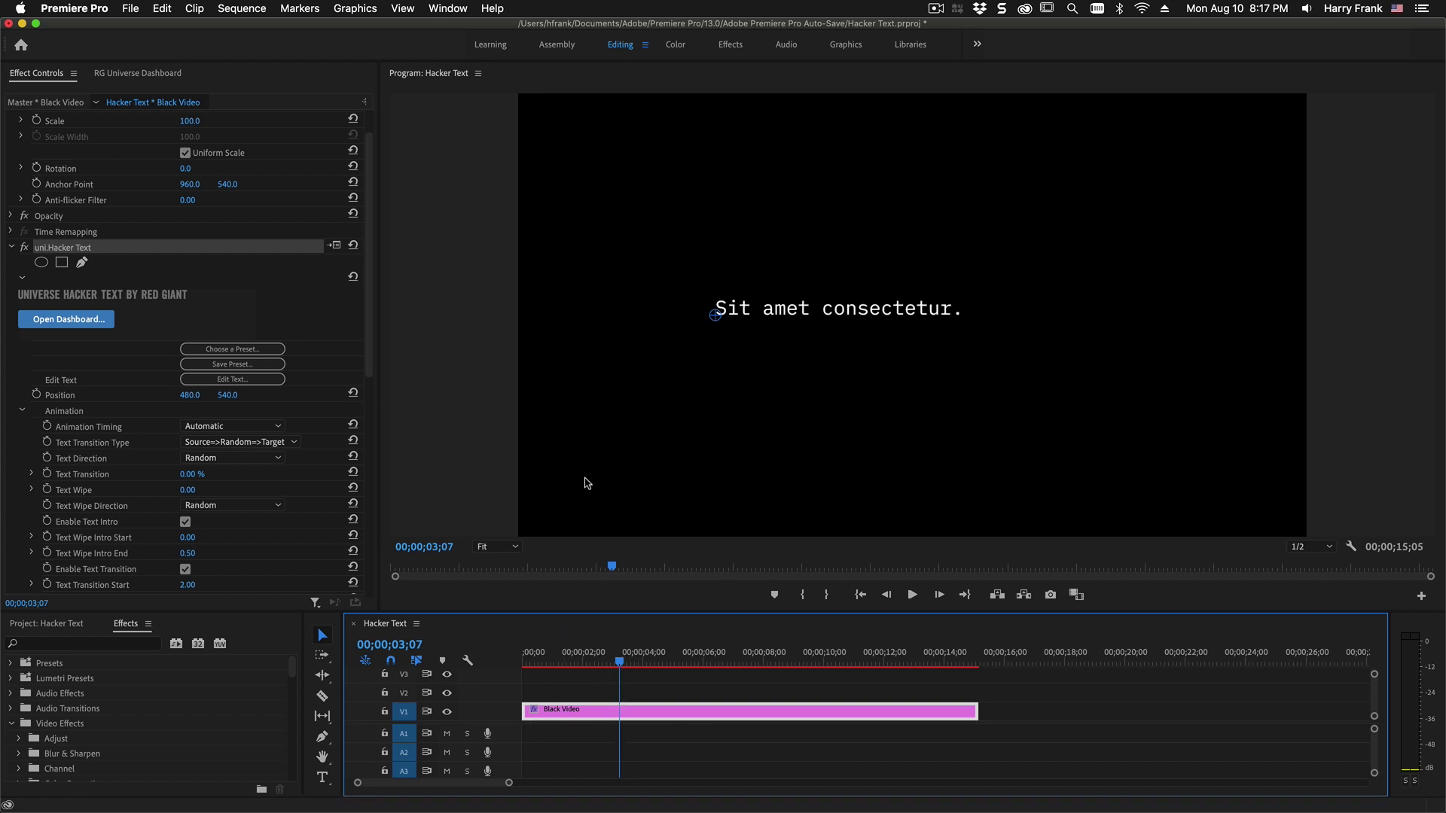
{"action": "left_click", "coordinate": [251, 352]}
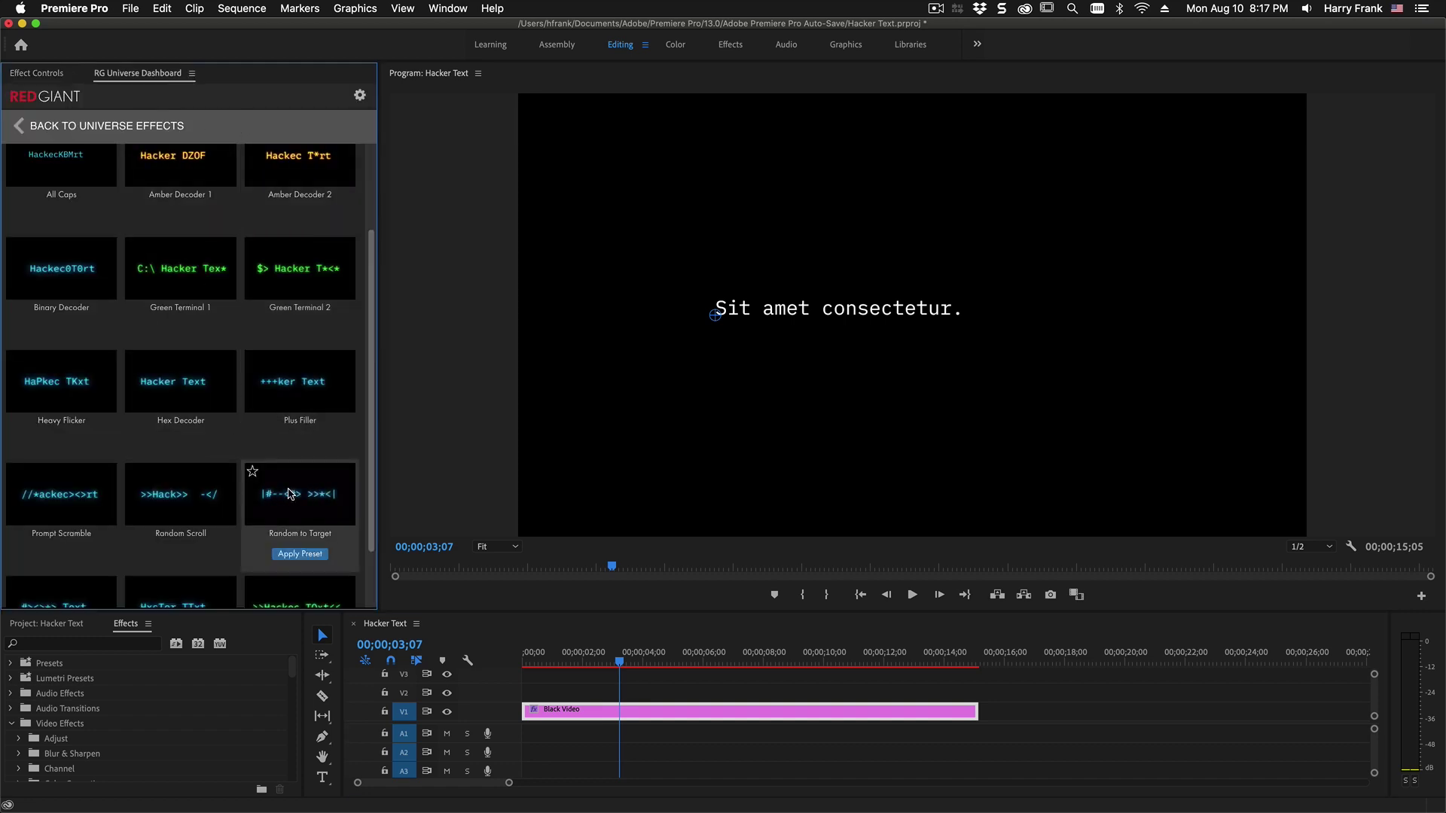
{"action": "left_click", "coordinate": [563, 662]}
{"action": "key", "text": "space"}
{"action": "mouse_move", "coordinate": [184, 383]}
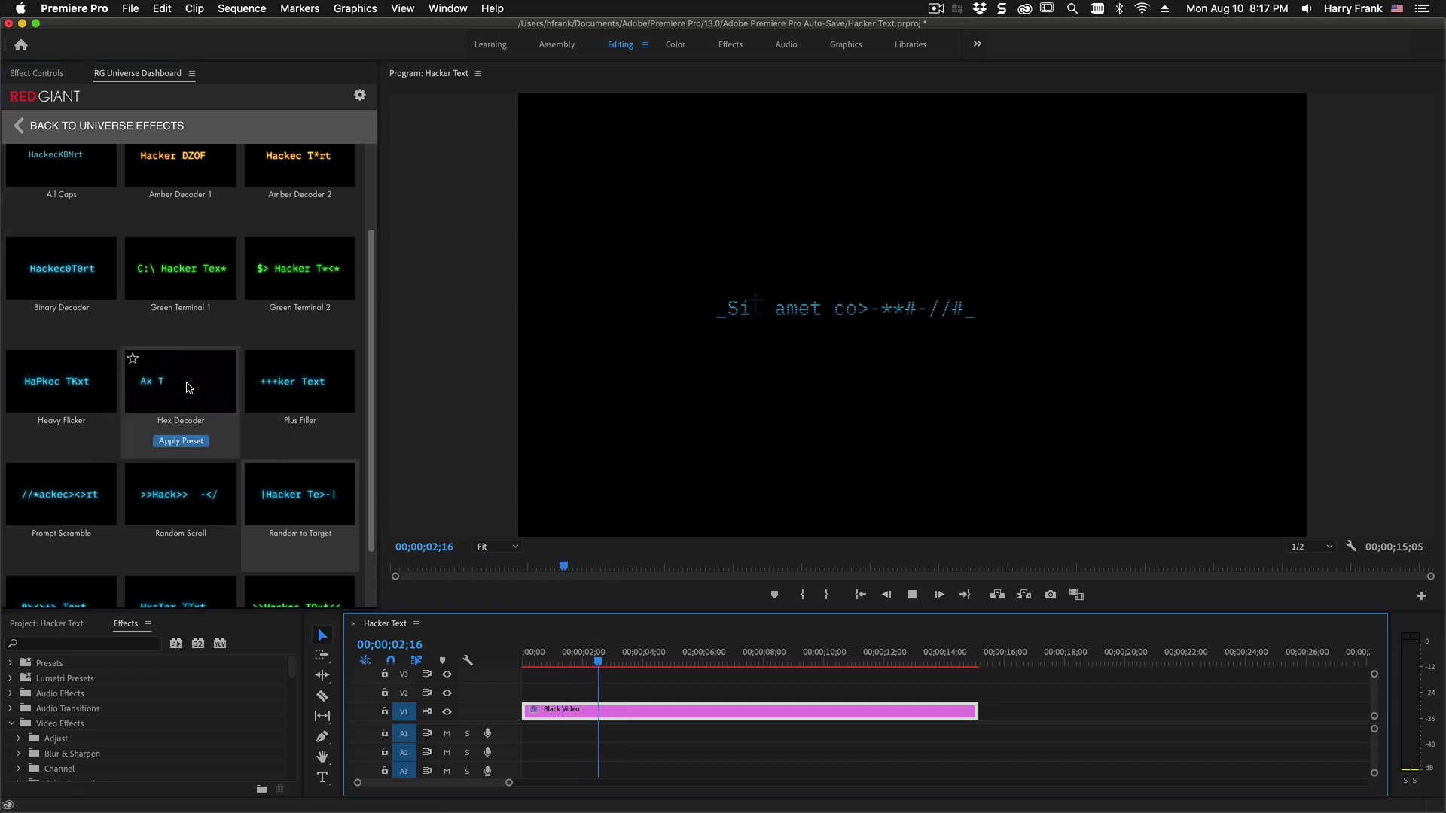
{"action": "left_click", "coordinate": [181, 440]}
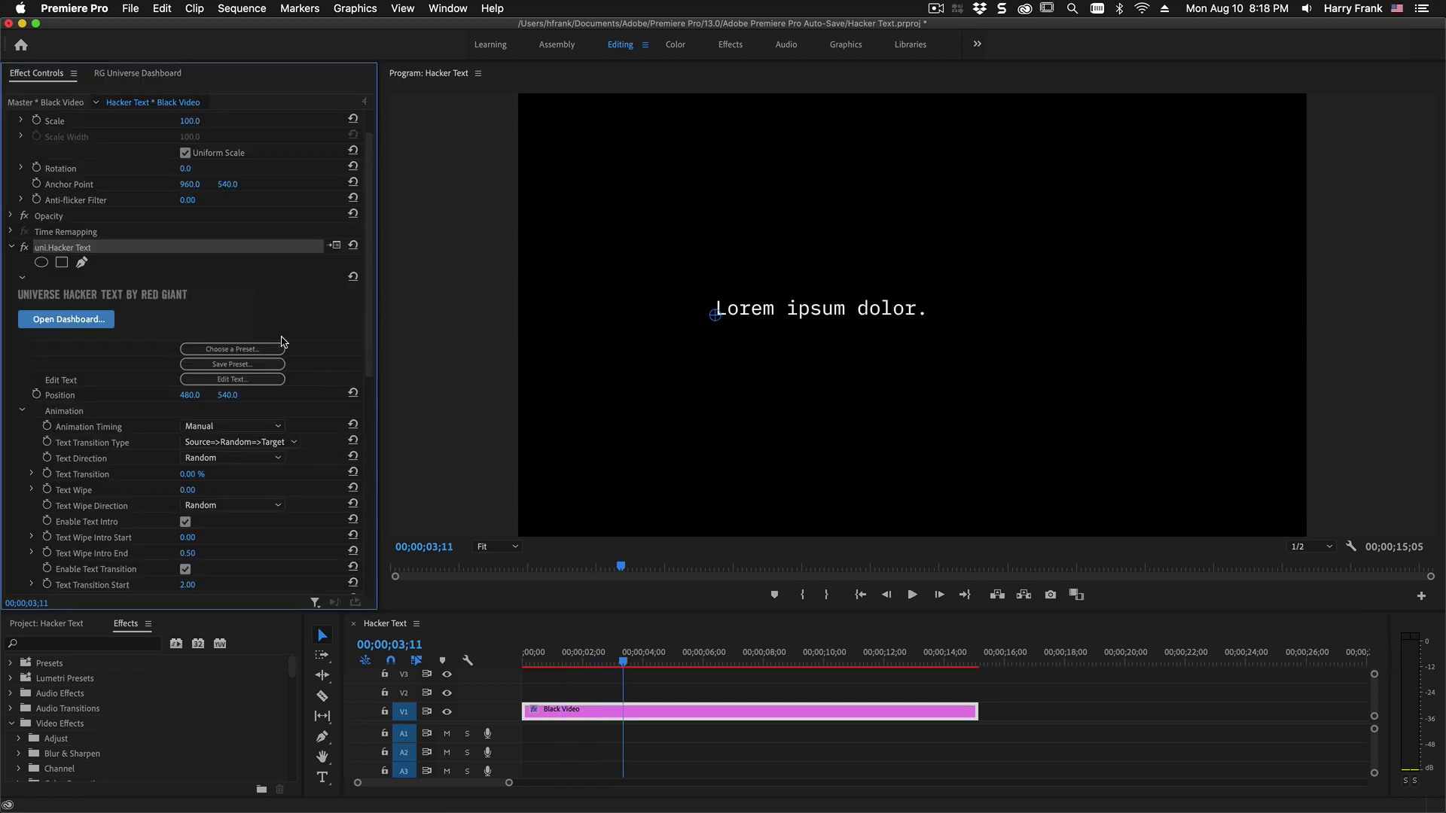
- Open the Hacker Text Edit Text window and select the source text 'Lorem ipsum dolor.'
{"action": "left_click", "coordinate": [223, 380]}
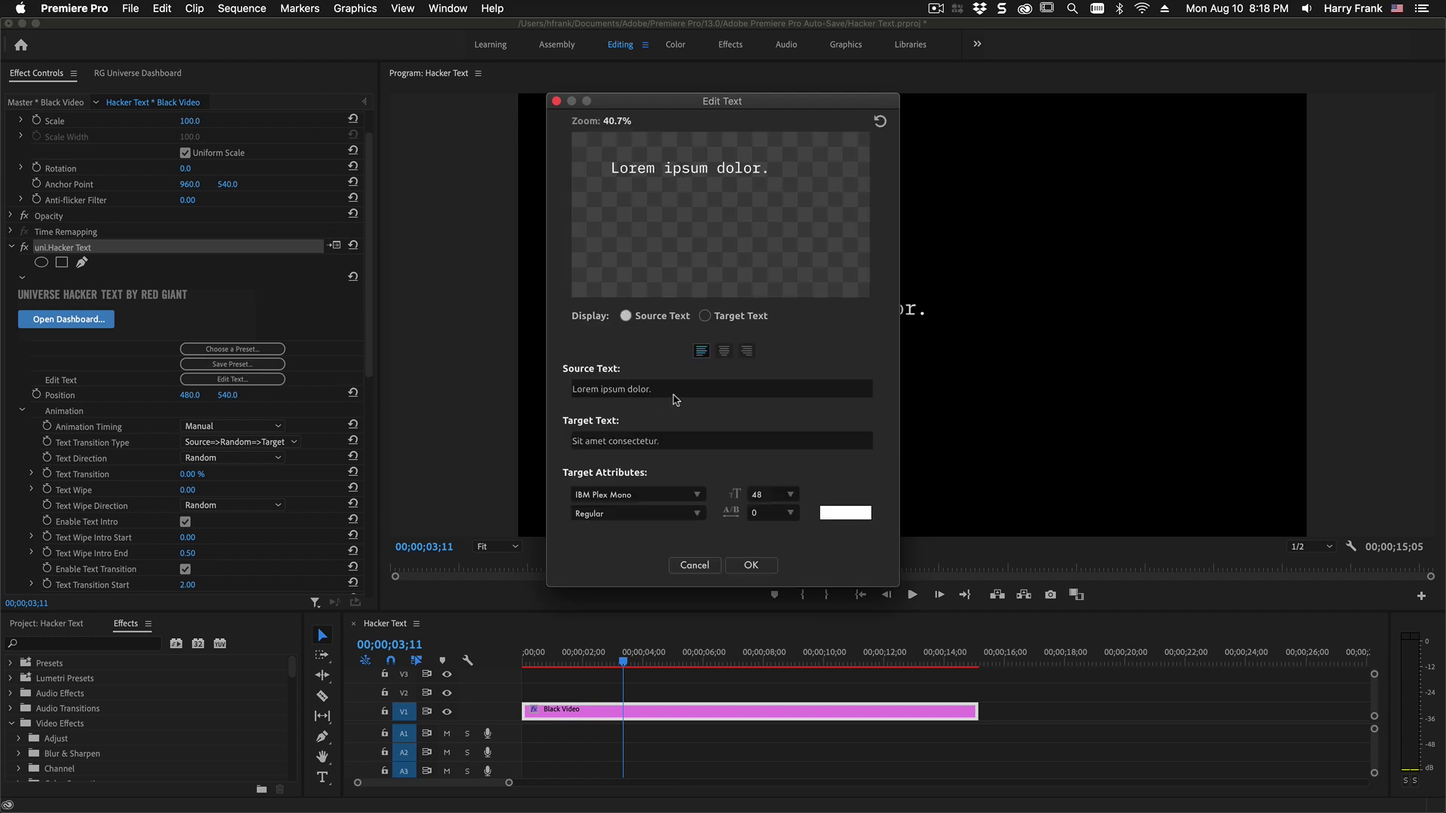
{"action": "left_click", "coordinate": [674, 393]}
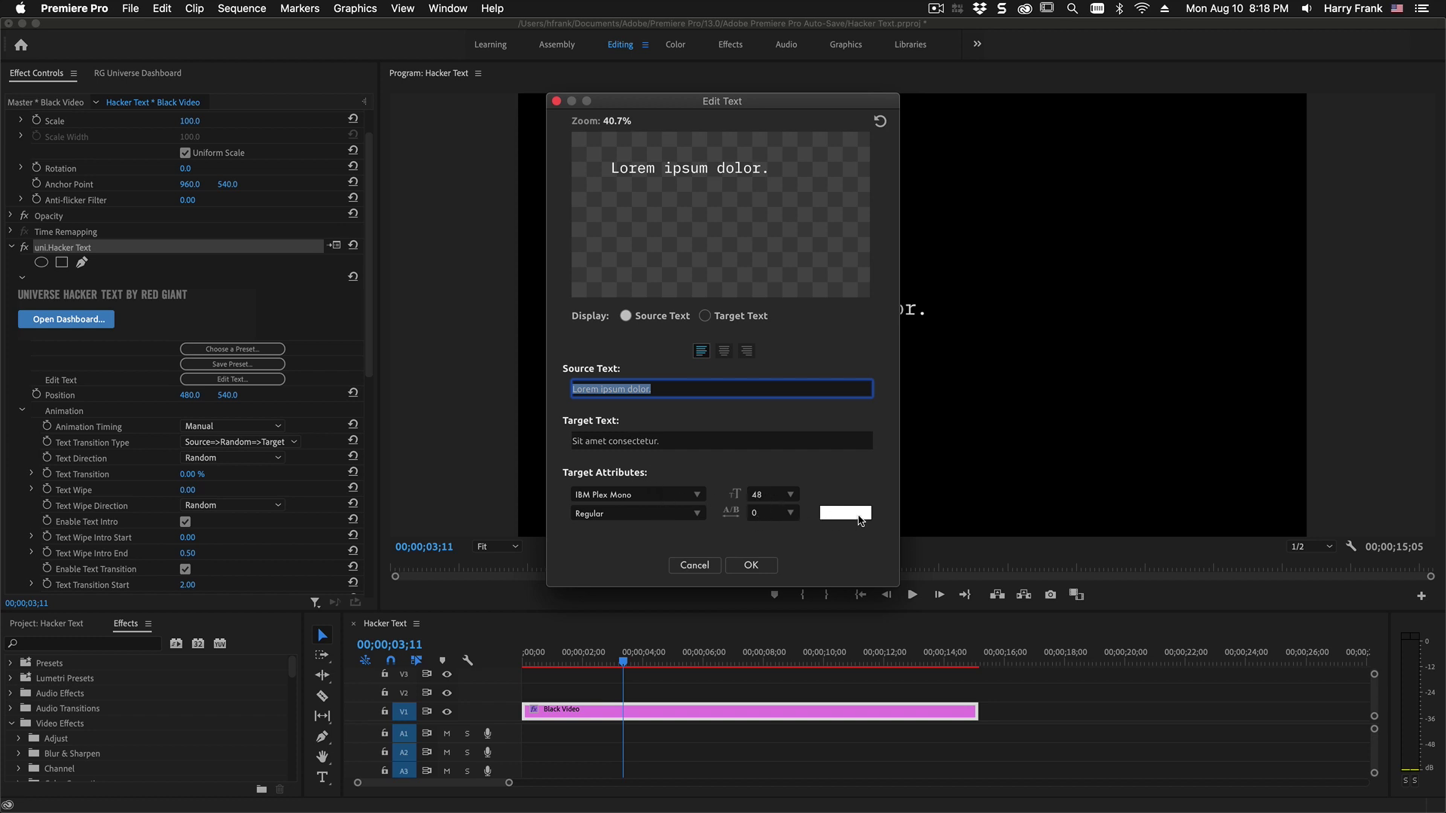
{"action": "key", "text": "super+Tab"}
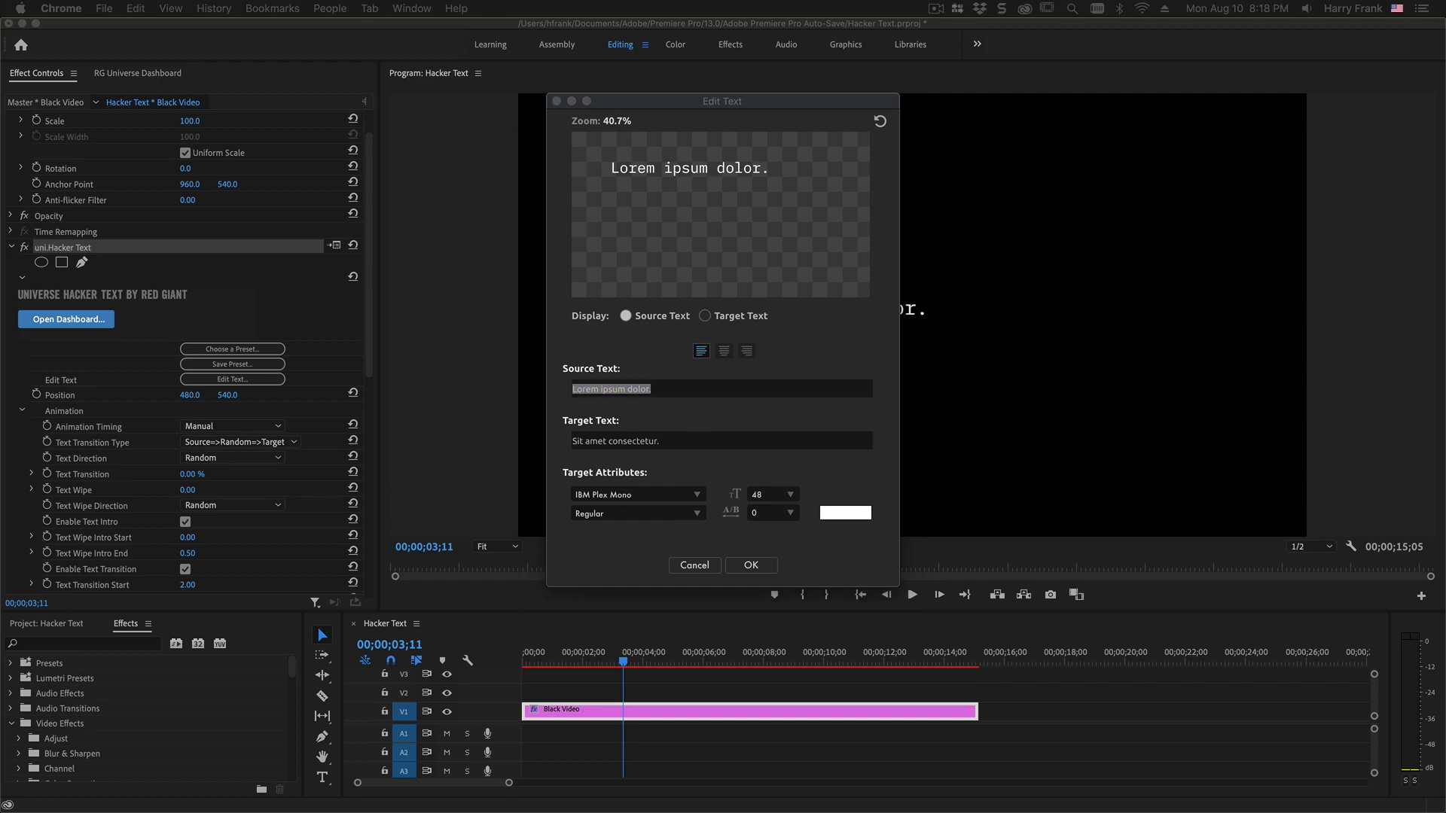
- Scroll through Red Giant's Installed Fonts page in Chrome, then minimize the Chrome window
{"action": "scroll", "coordinate": [887, 333], "scroll_direction": "down", "scroll_amount": 20}
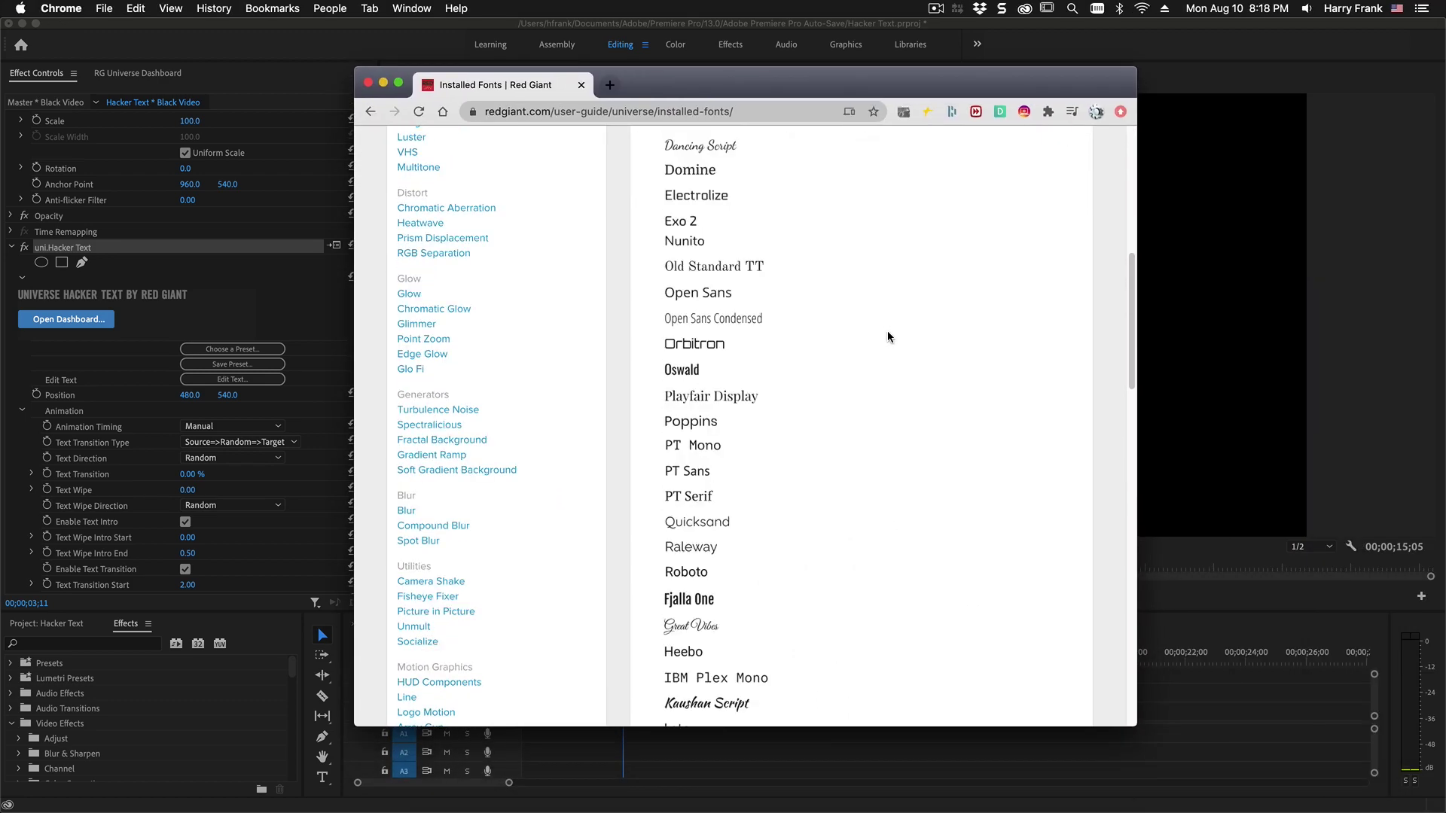
{"action": "scroll", "coordinate": [888, 335], "scroll_direction": "down", "scroll_amount": 3}
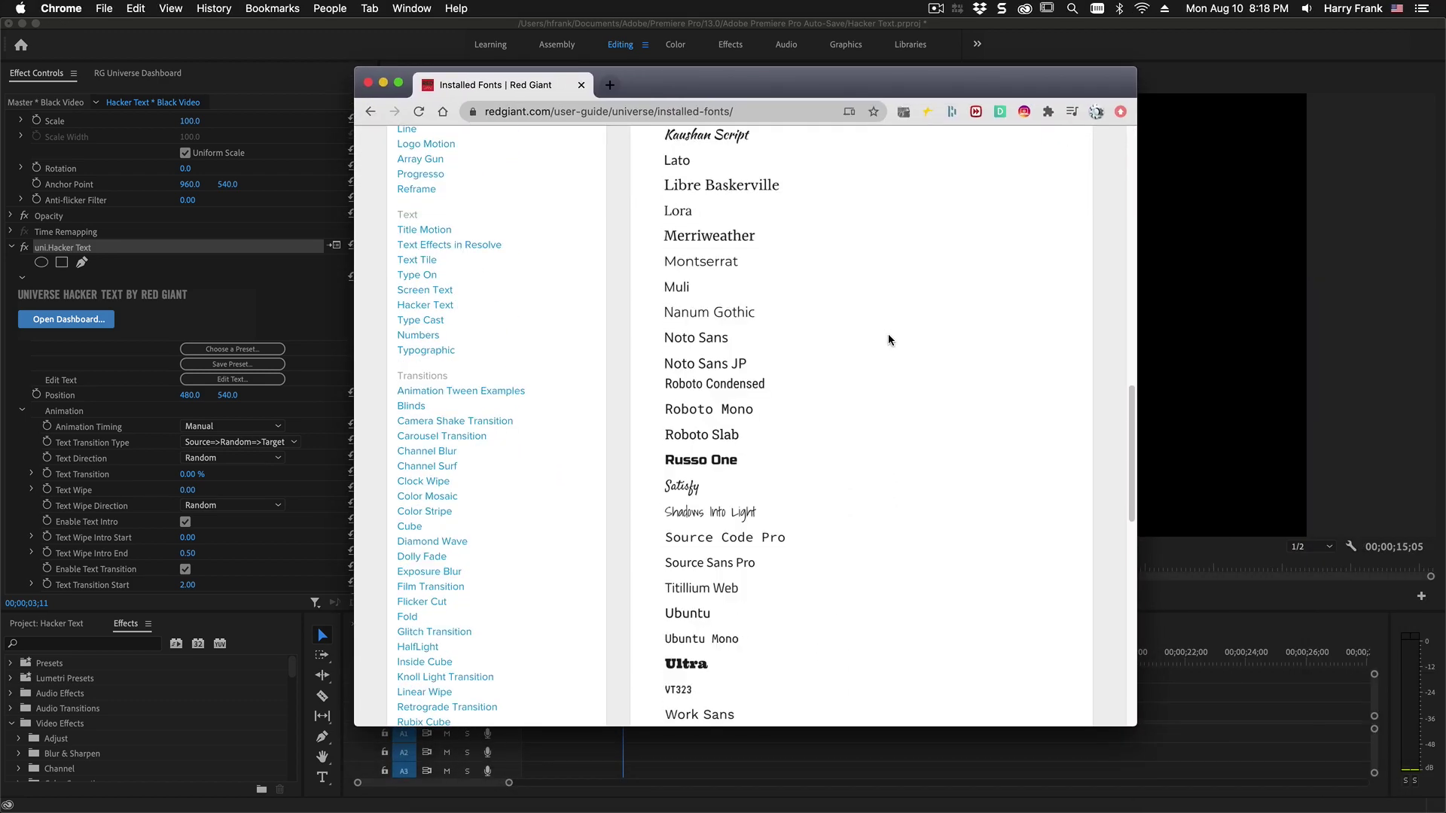
{"action": "scroll", "coordinate": [888, 334], "scroll_direction": "up", "scroll_amount": 3}
{"action": "scroll", "coordinate": [889, 345], "scroll_direction": "up", "scroll_amount": 8}
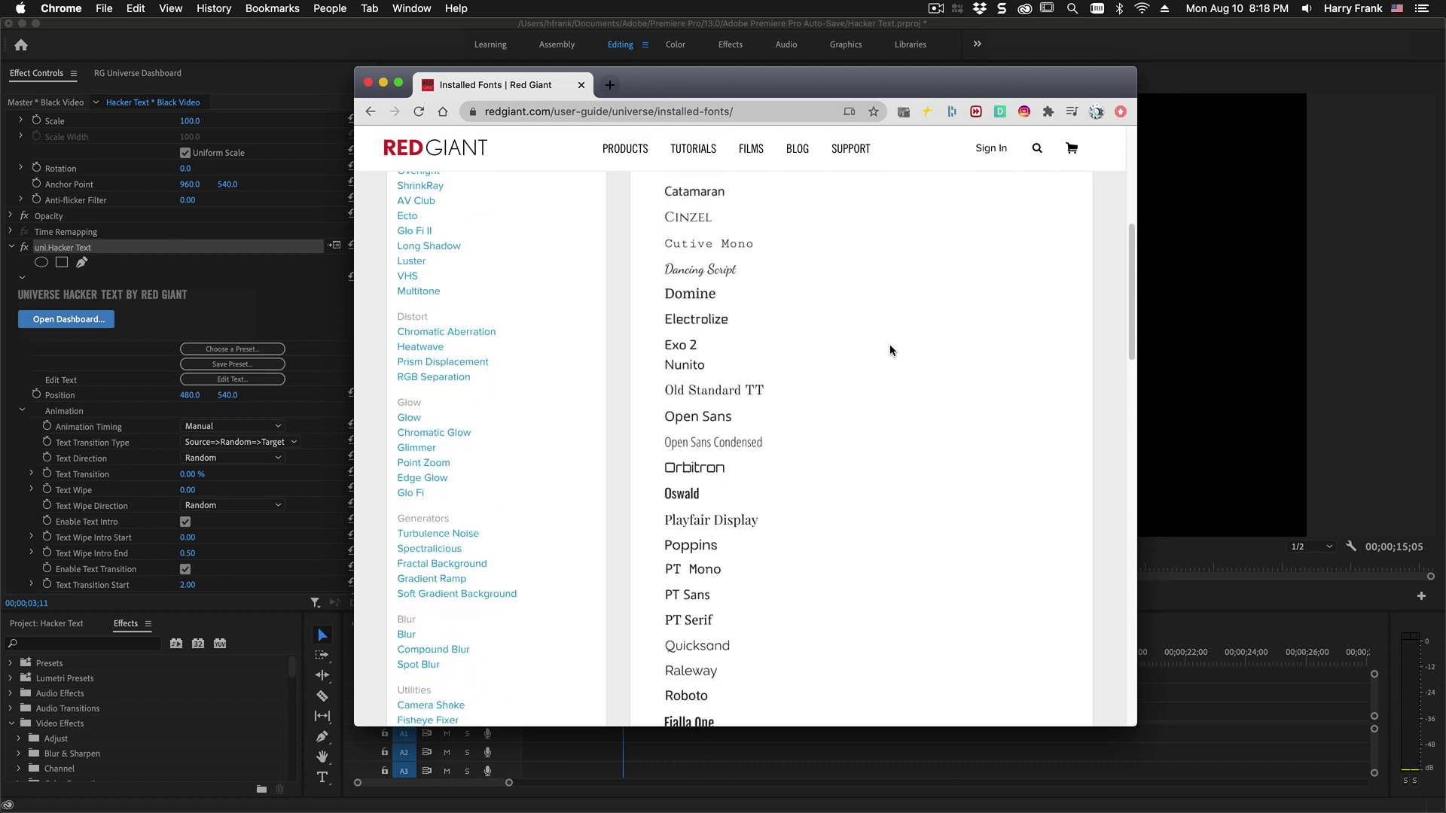
{"action": "scroll", "coordinate": [889, 345], "scroll_direction": "up", "scroll_amount": 3}
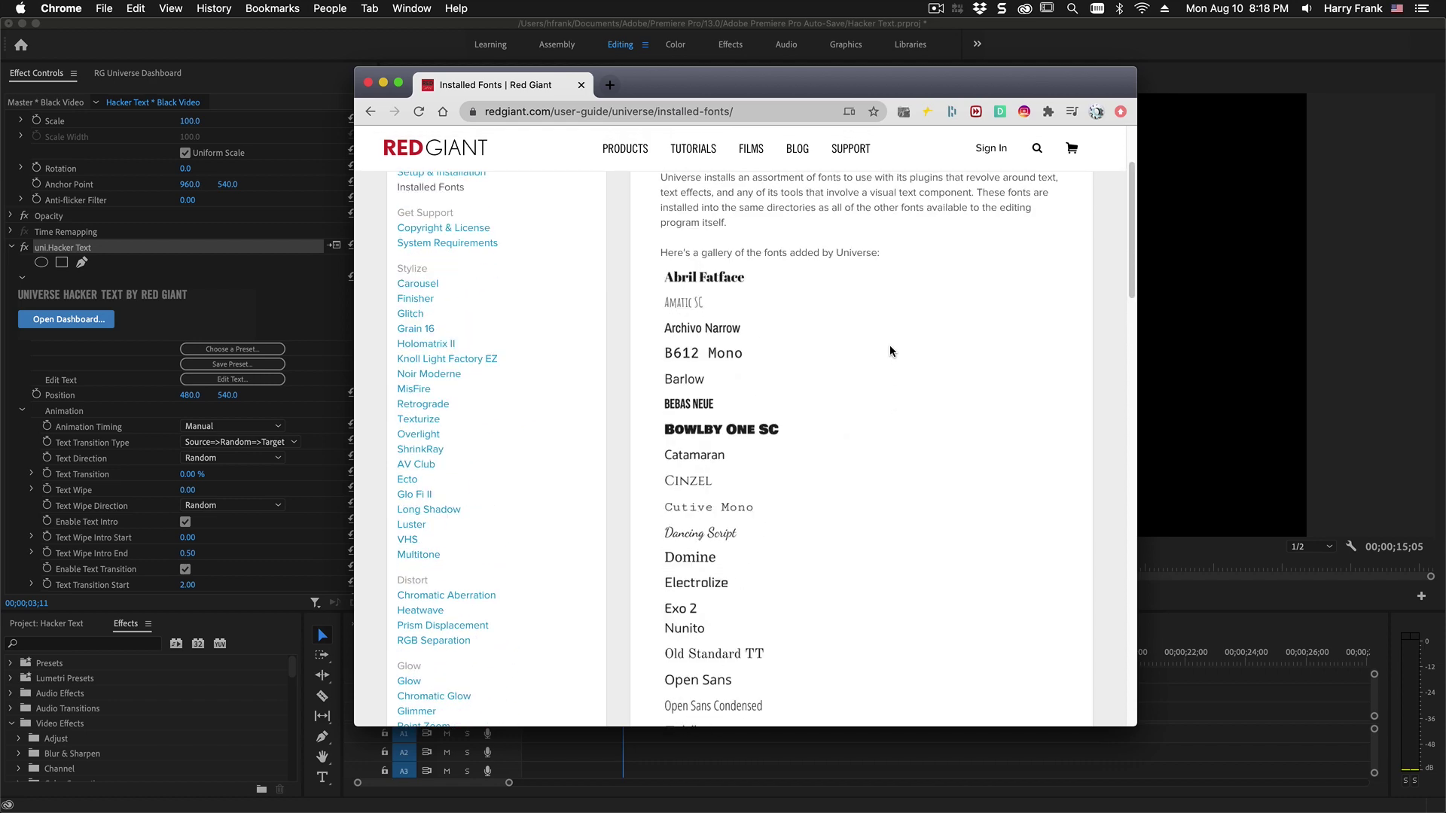
{"action": "scroll", "coordinate": [901, 373], "scroll_direction": "down", "scroll_amount": 5}
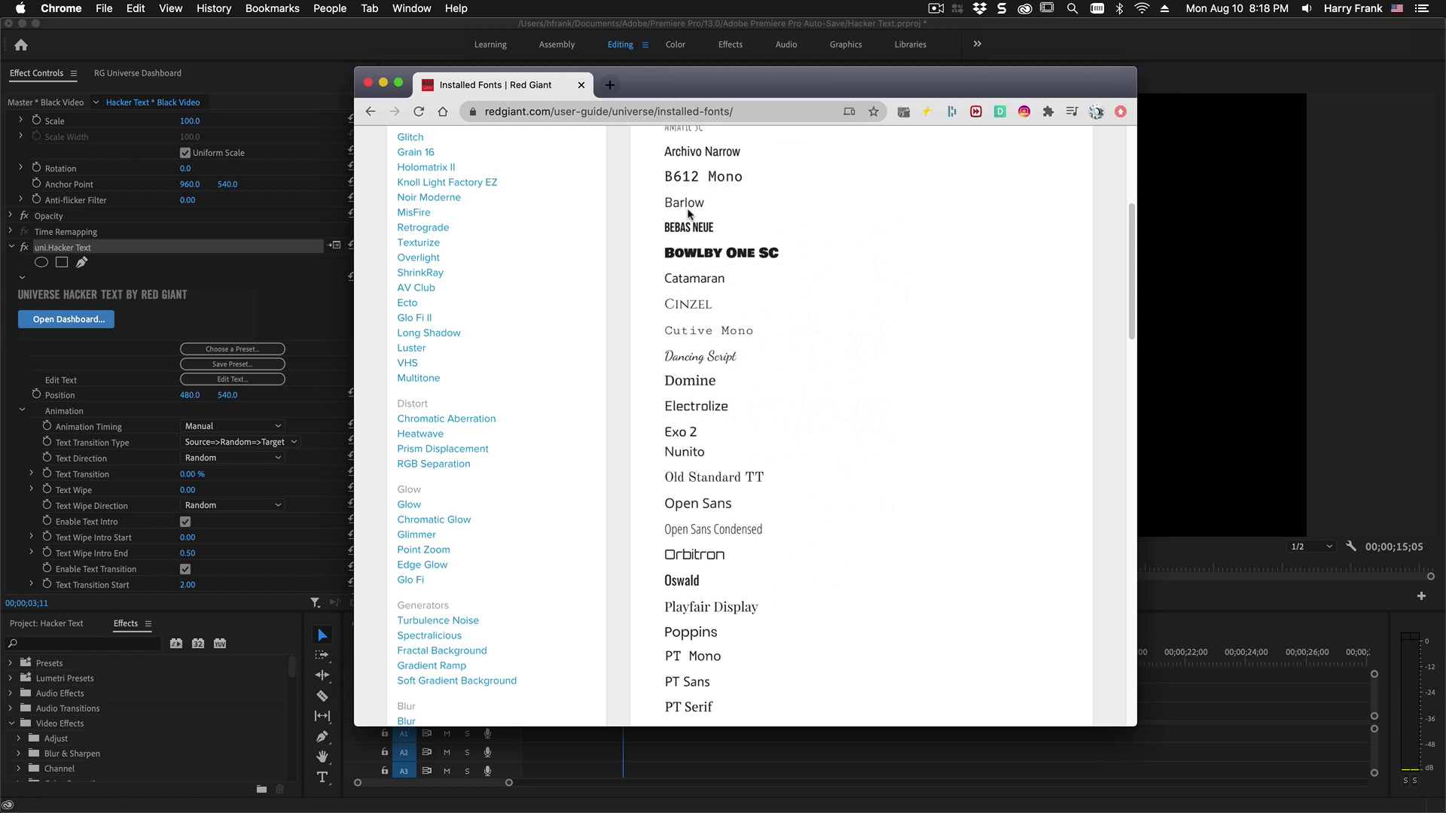
{"action": "double_click", "coordinate": [714, 89]}
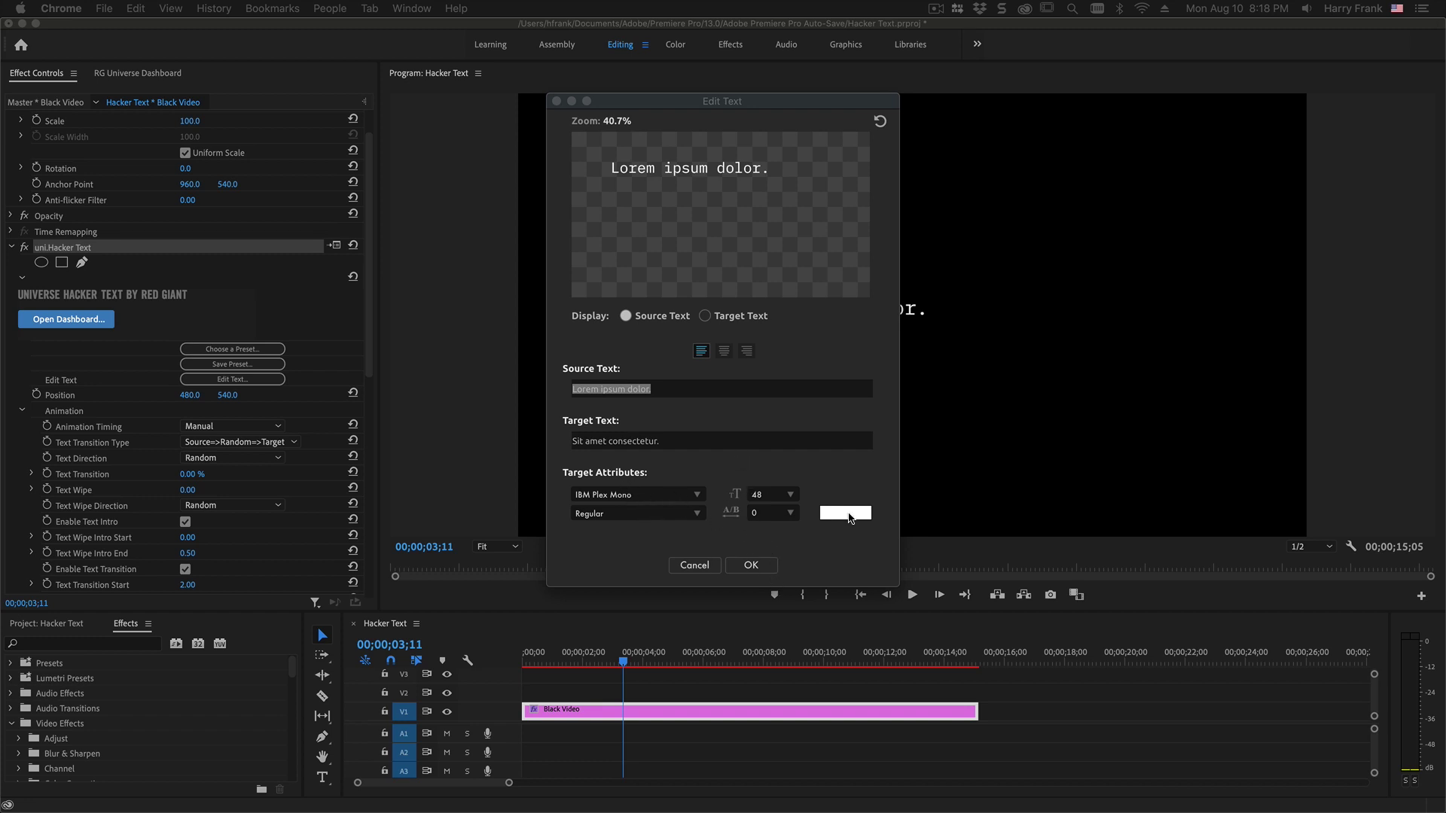
- Set the hacker text colour to blue in Edit Text and collapse the Animation group
{"action": "left_click", "coordinate": [848, 515]}
{"action": "left_click", "coordinate": [401, 420]}
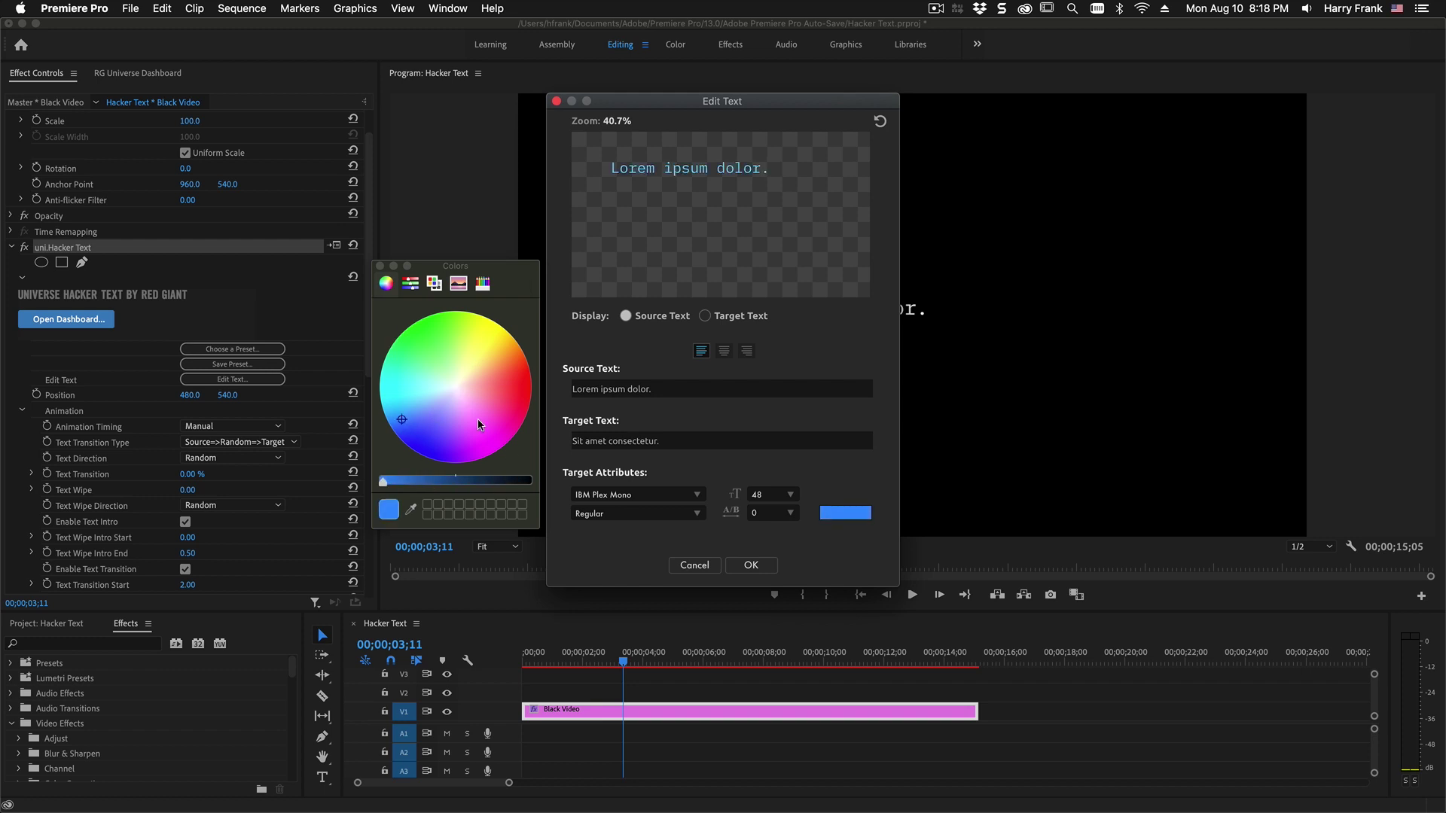
{"action": "left_click", "coordinate": [751, 566]}
{"action": "left_click", "coordinate": [22, 412]}
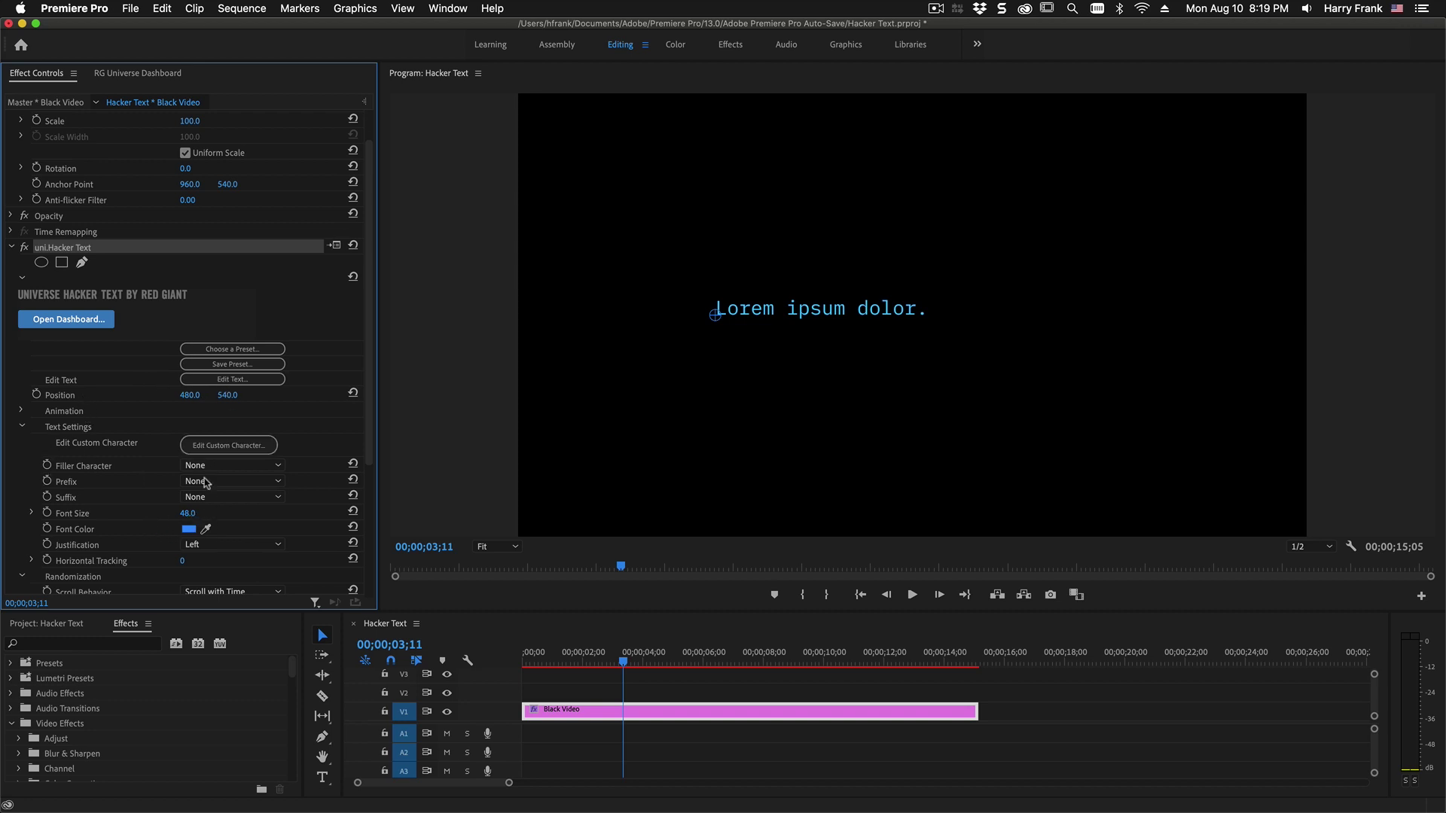
- Set the Hacker Text Font Size to 72
{"action": "left_click", "coordinate": [189, 513]}
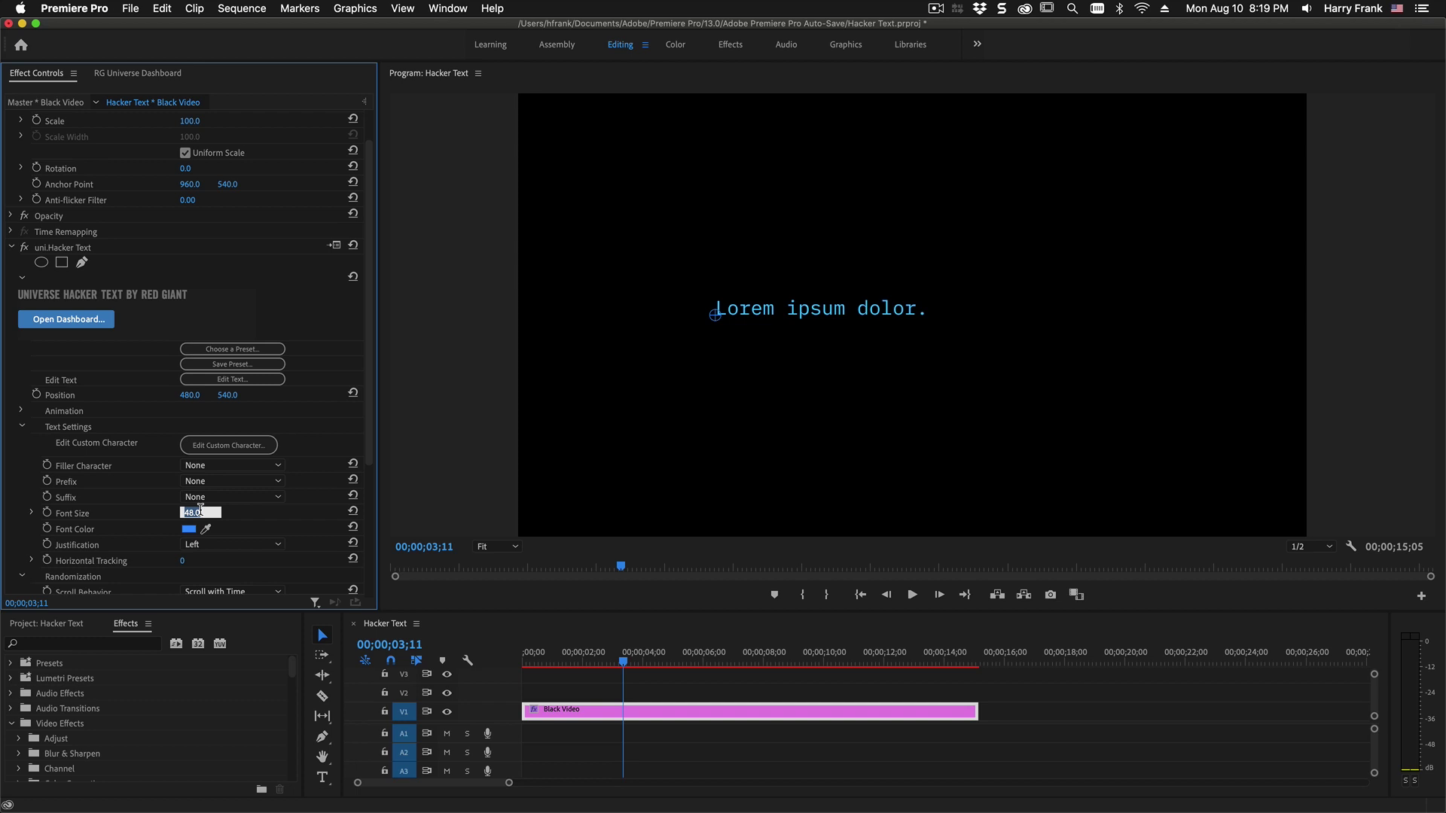
{"action": "type", "text": "72"}
{"action": "key", "text": "Return"}
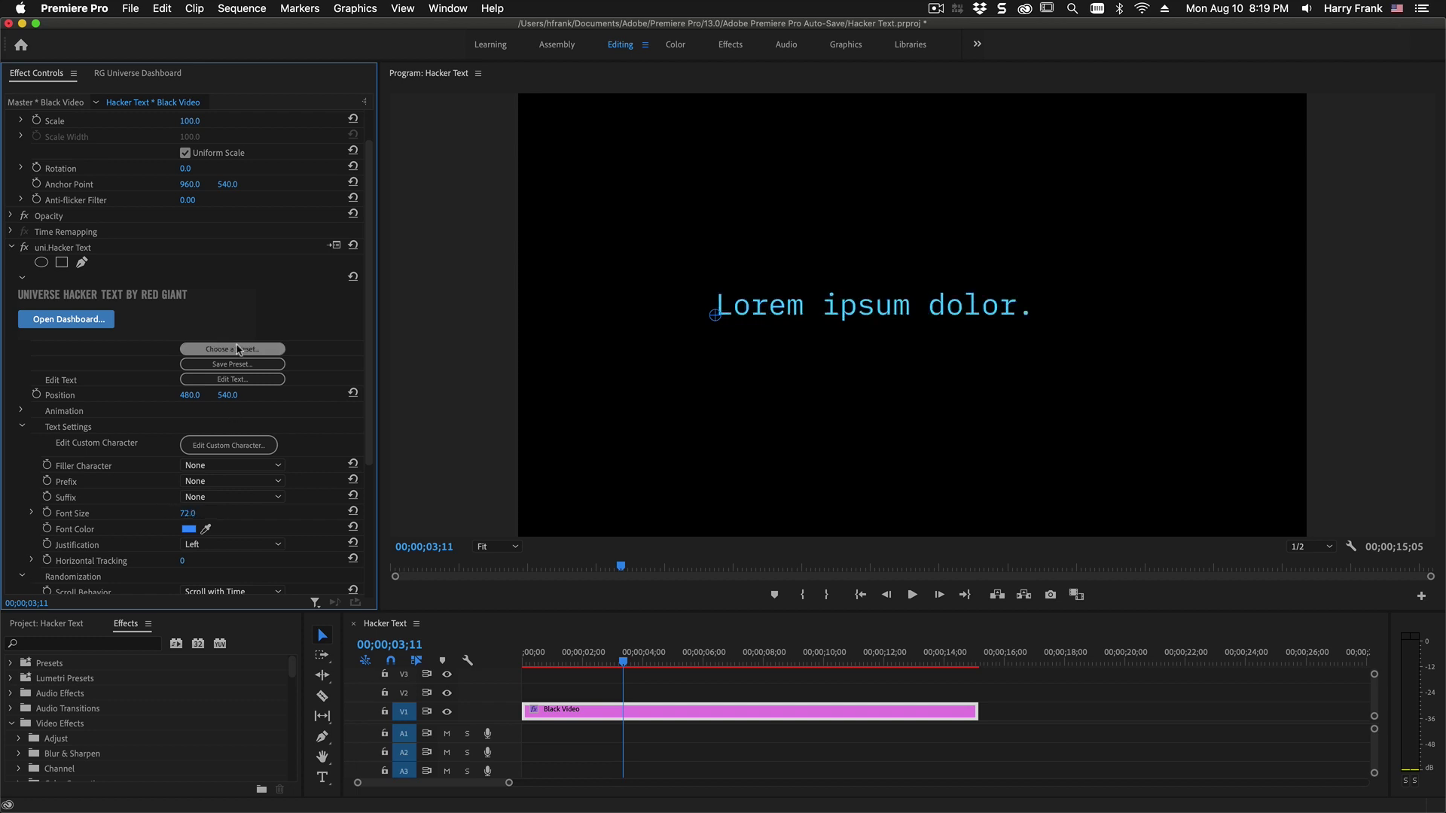
- Check the IBM Plex Mono font setting in the Edit Text window and confirm it
{"action": "left_click", "coordinate": [239, 379]}
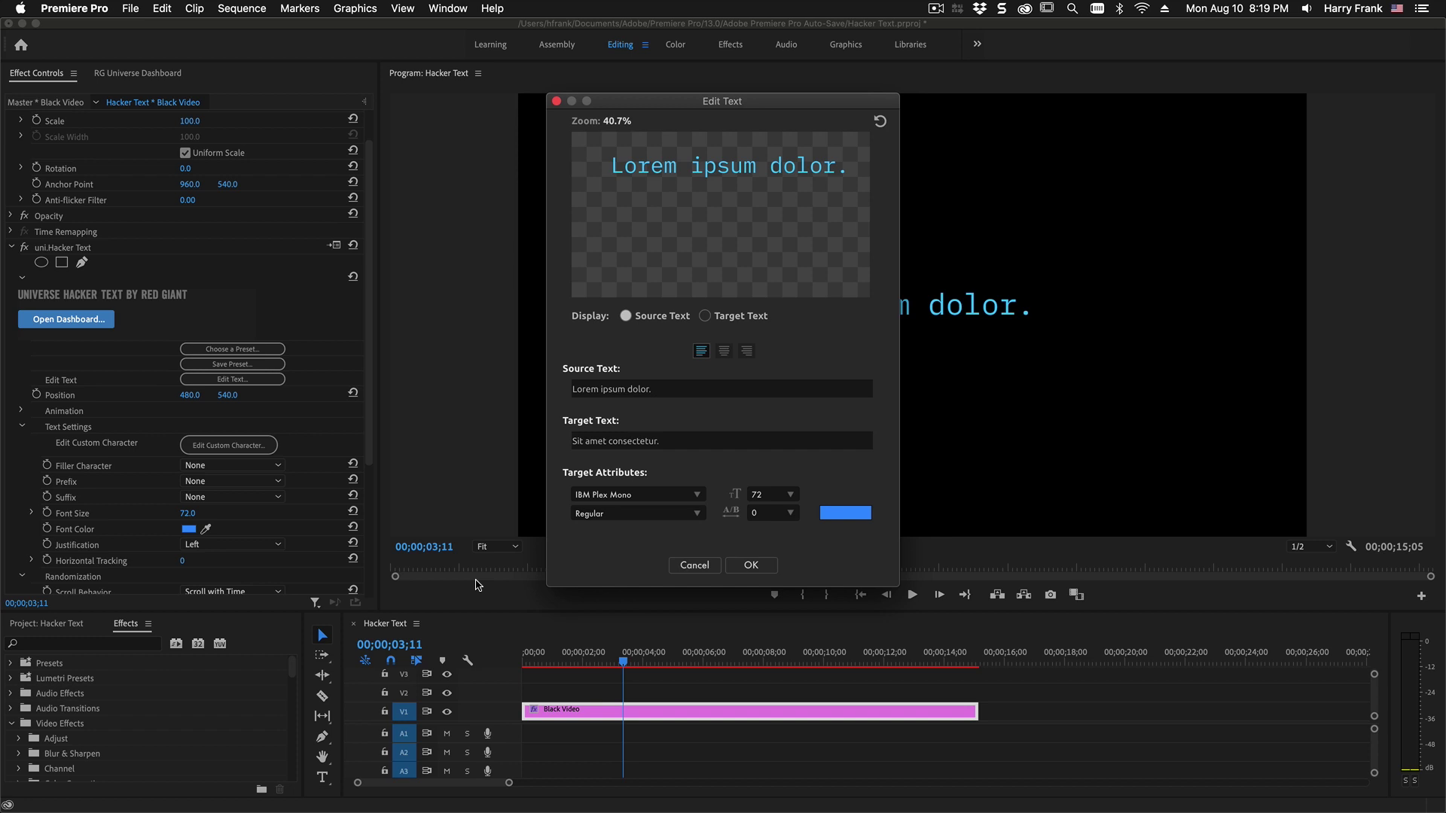
{"action": "left_click", "coordinate": [681, 498]}
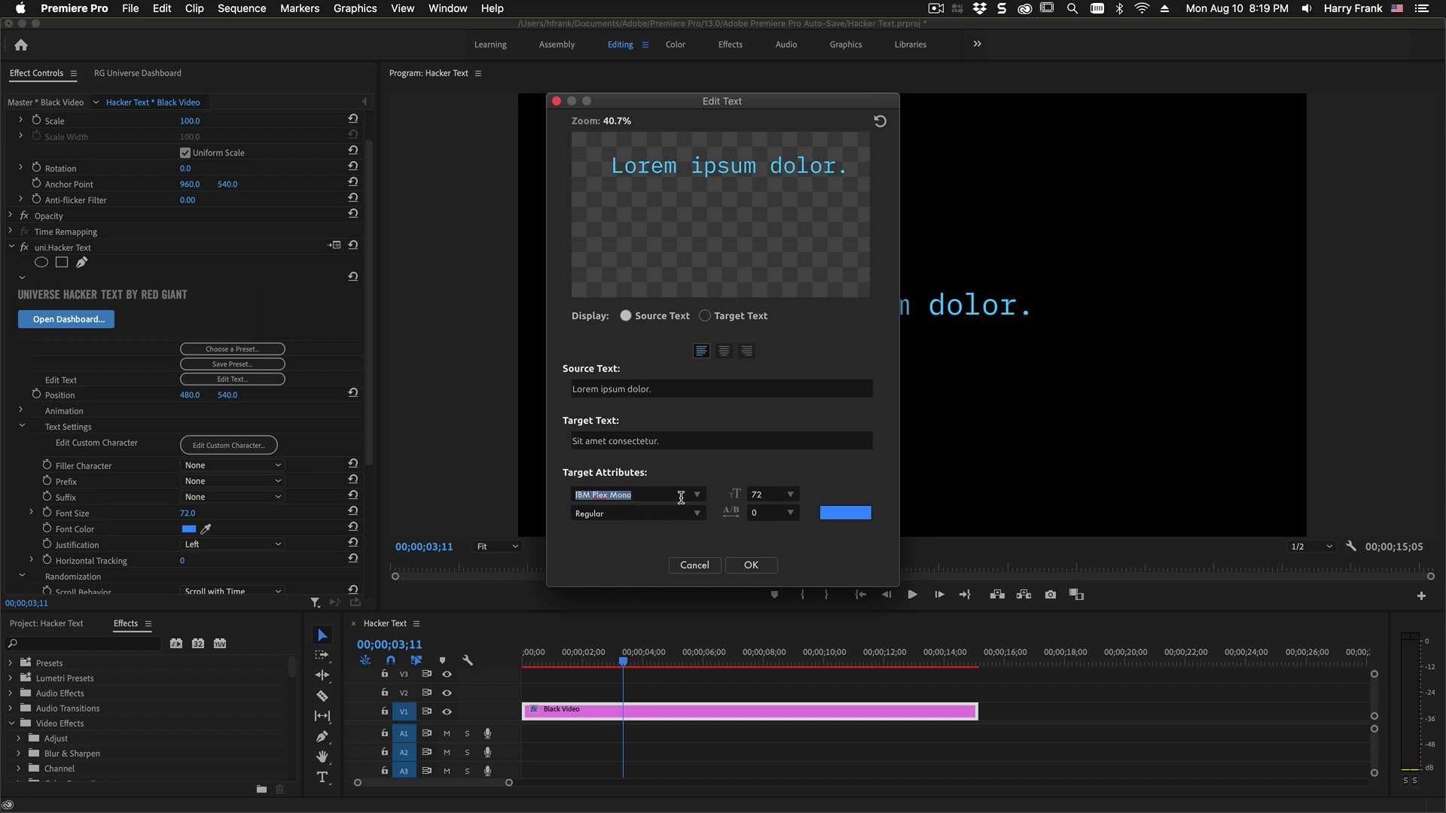
{"action": "left_click", "coordinate": [749, 565]}
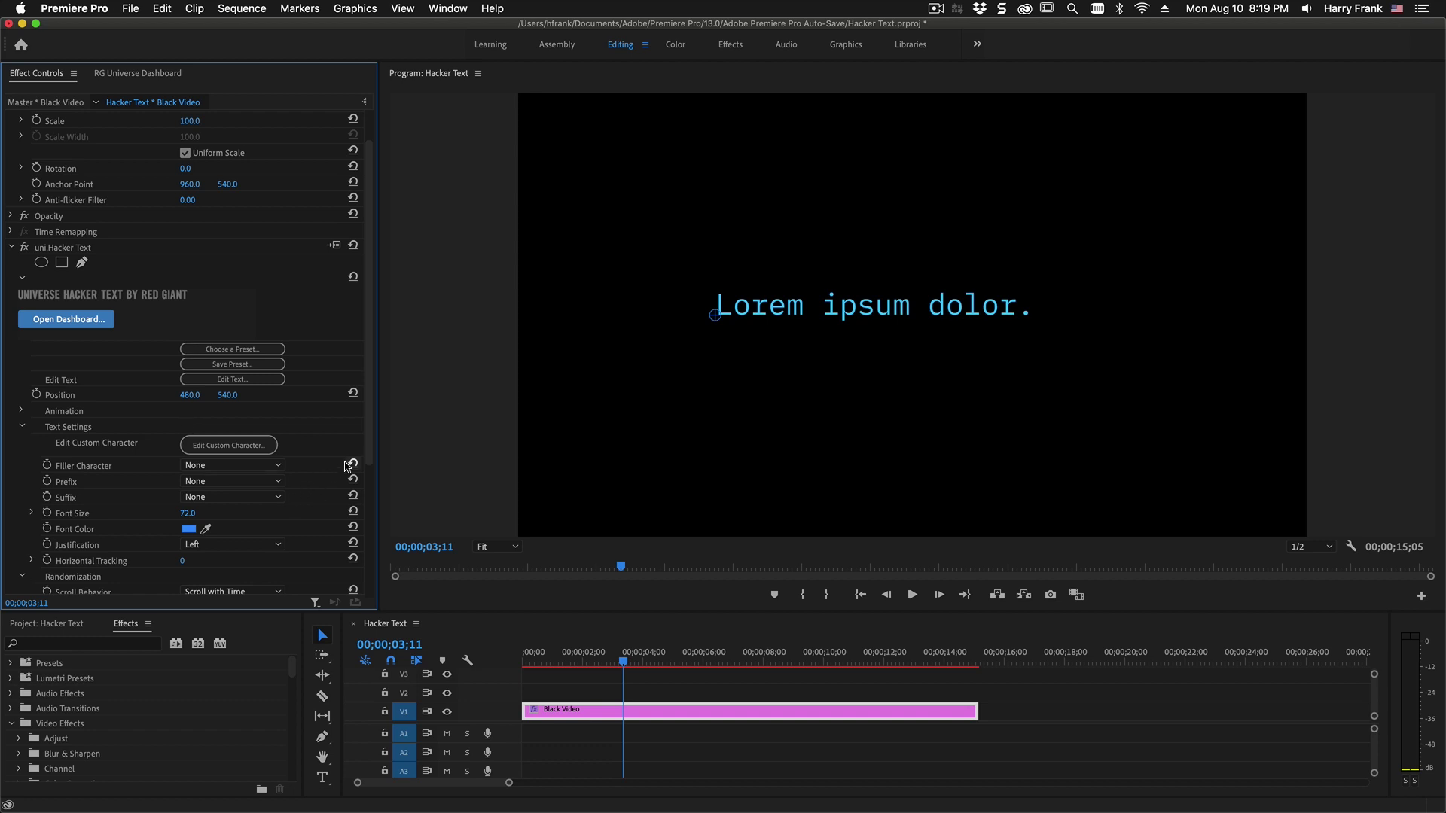
{"action": "left_click", "coordinate": [241, 379]}
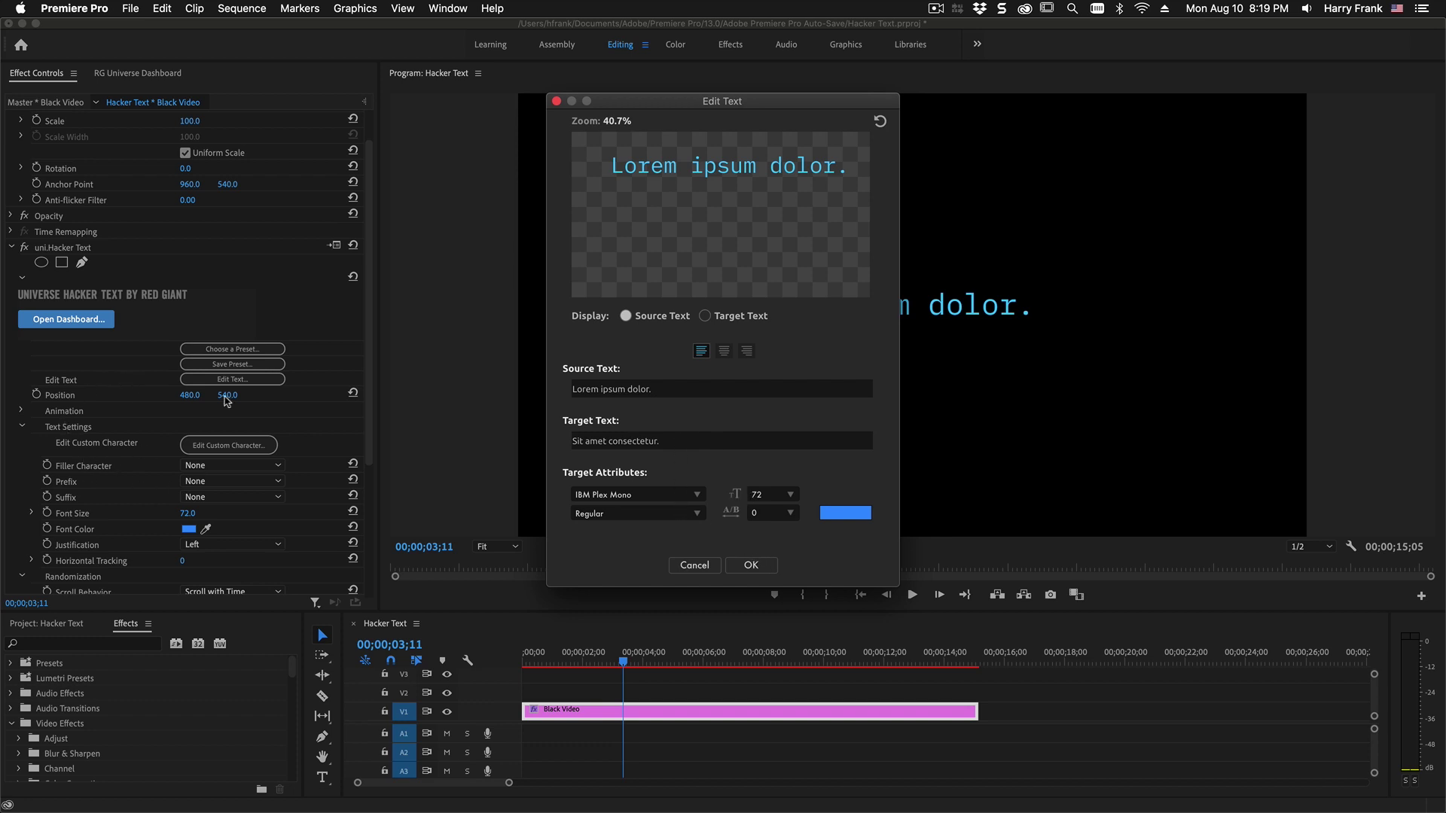
{"action": "left_click", "coordinate": [751, 563]}
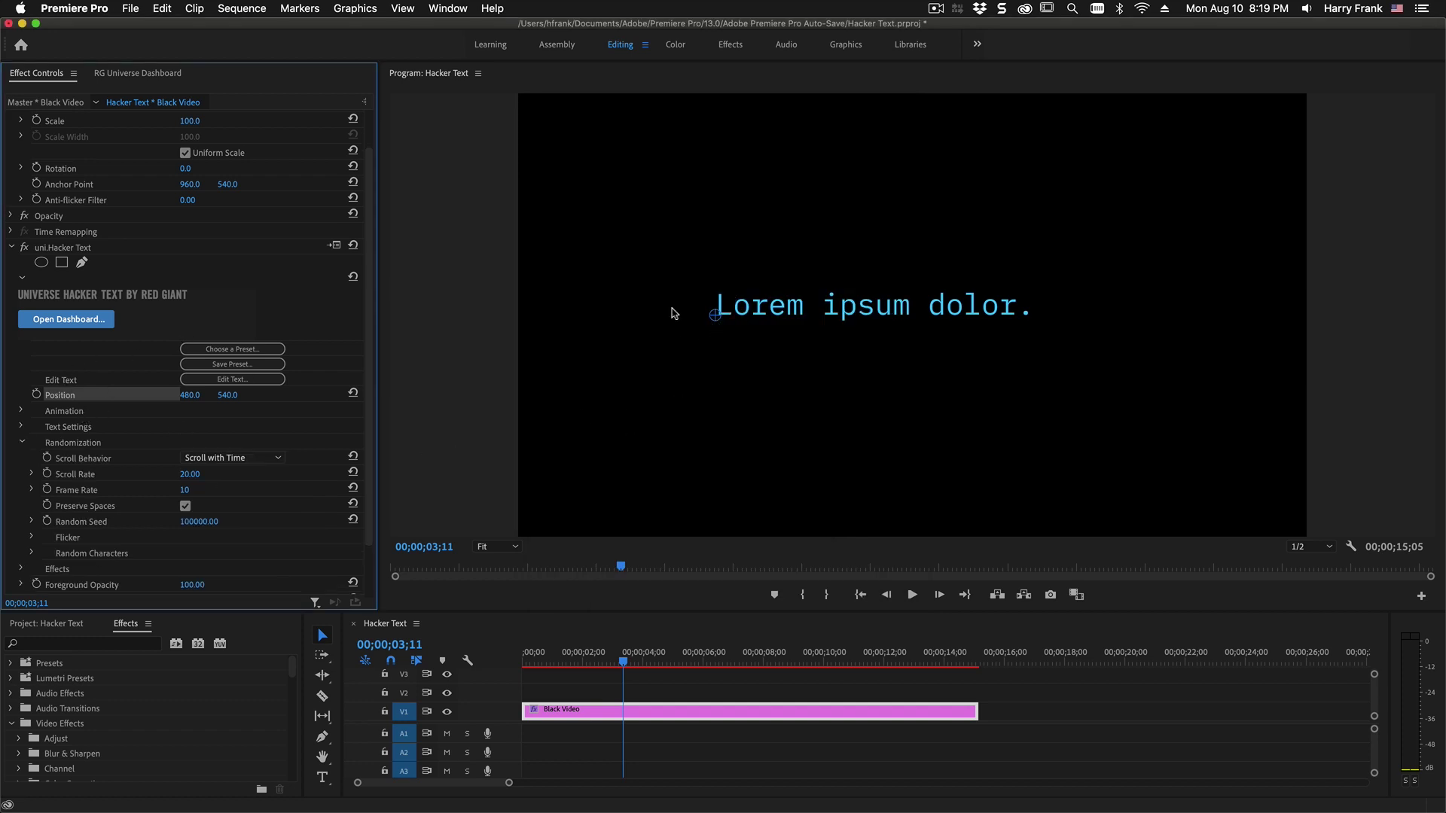
- Centre-justify the hacker text and drag it right and down in the Program Monitor
{"action": "left_click", "coordinate": [256, 379]}
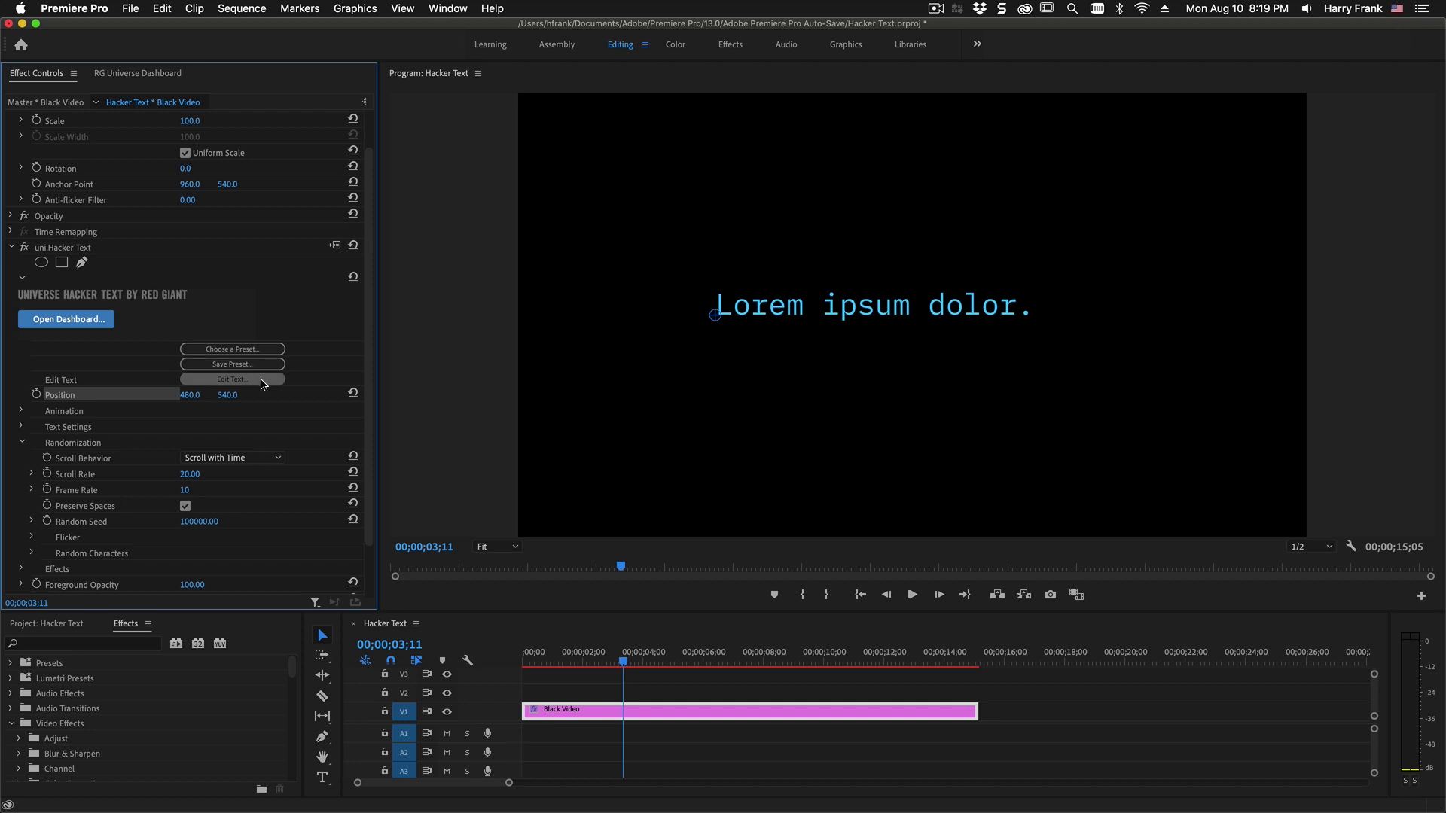
{"action": "left_click", "coordinate": [724, 351]}
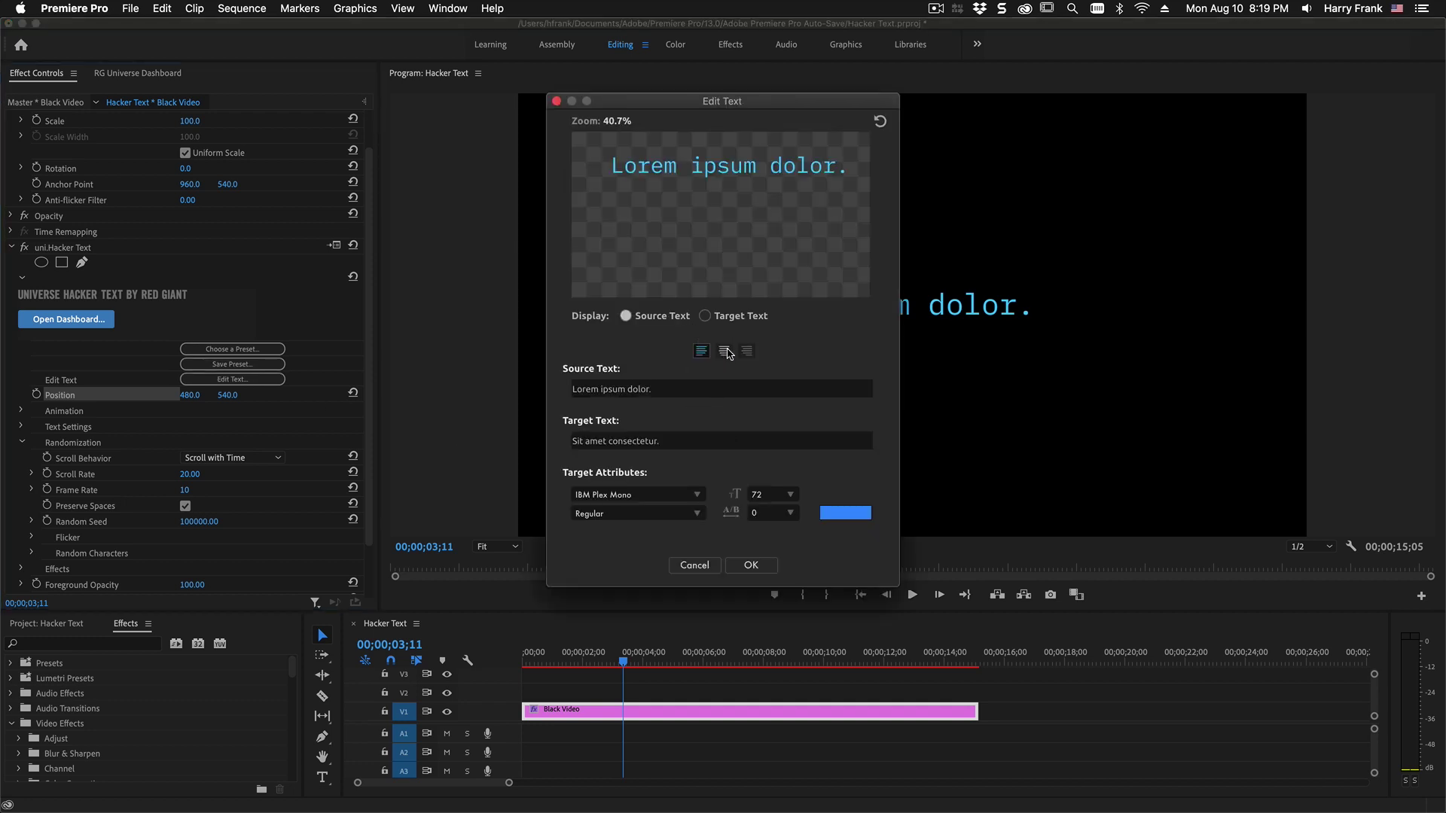
{"action": "left_click", "coordinate": [753, 566]}
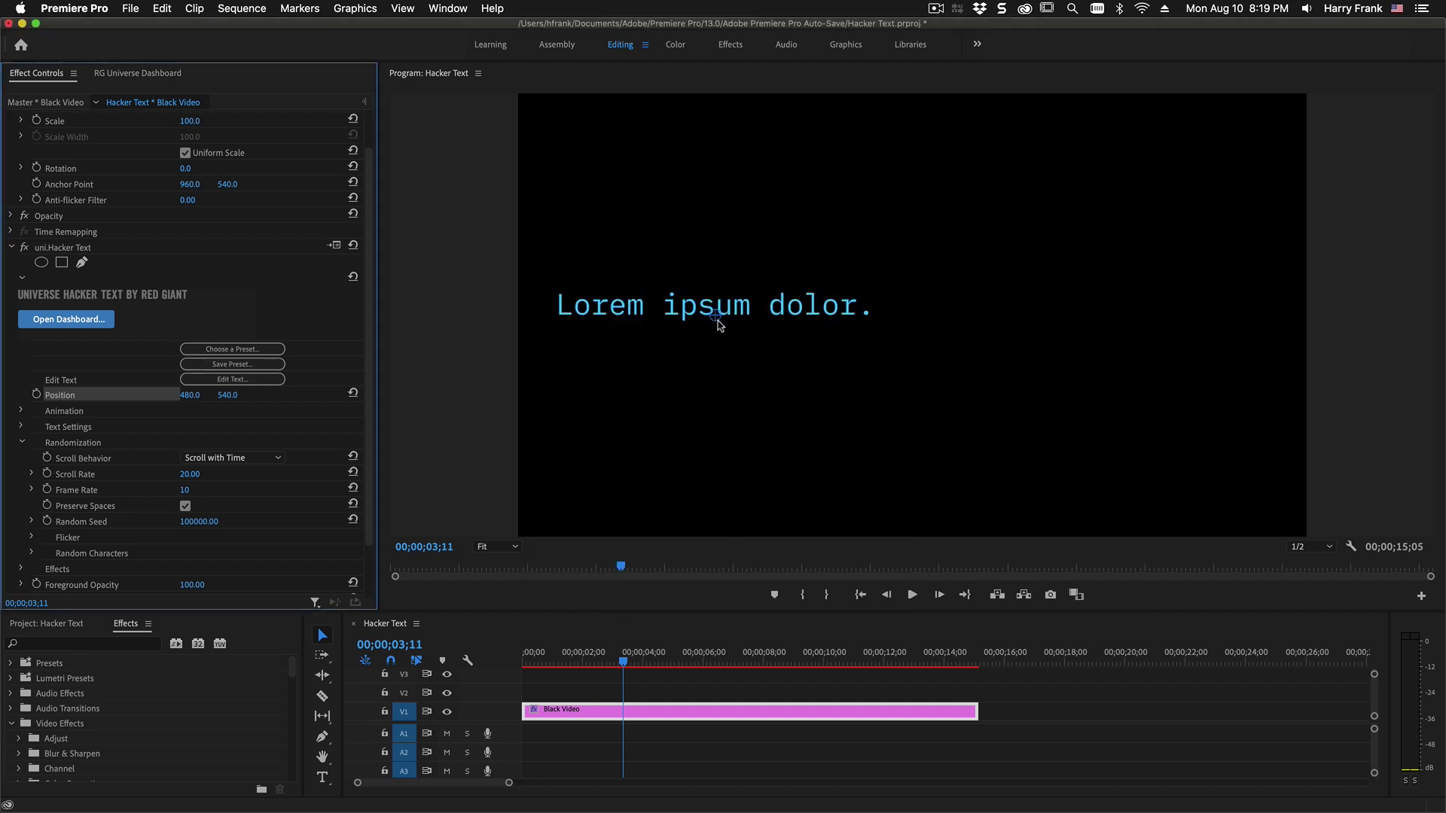
{"action": "left_click_drag", "start_coordinate": [716, 318], "coordinate": [885, 335]}
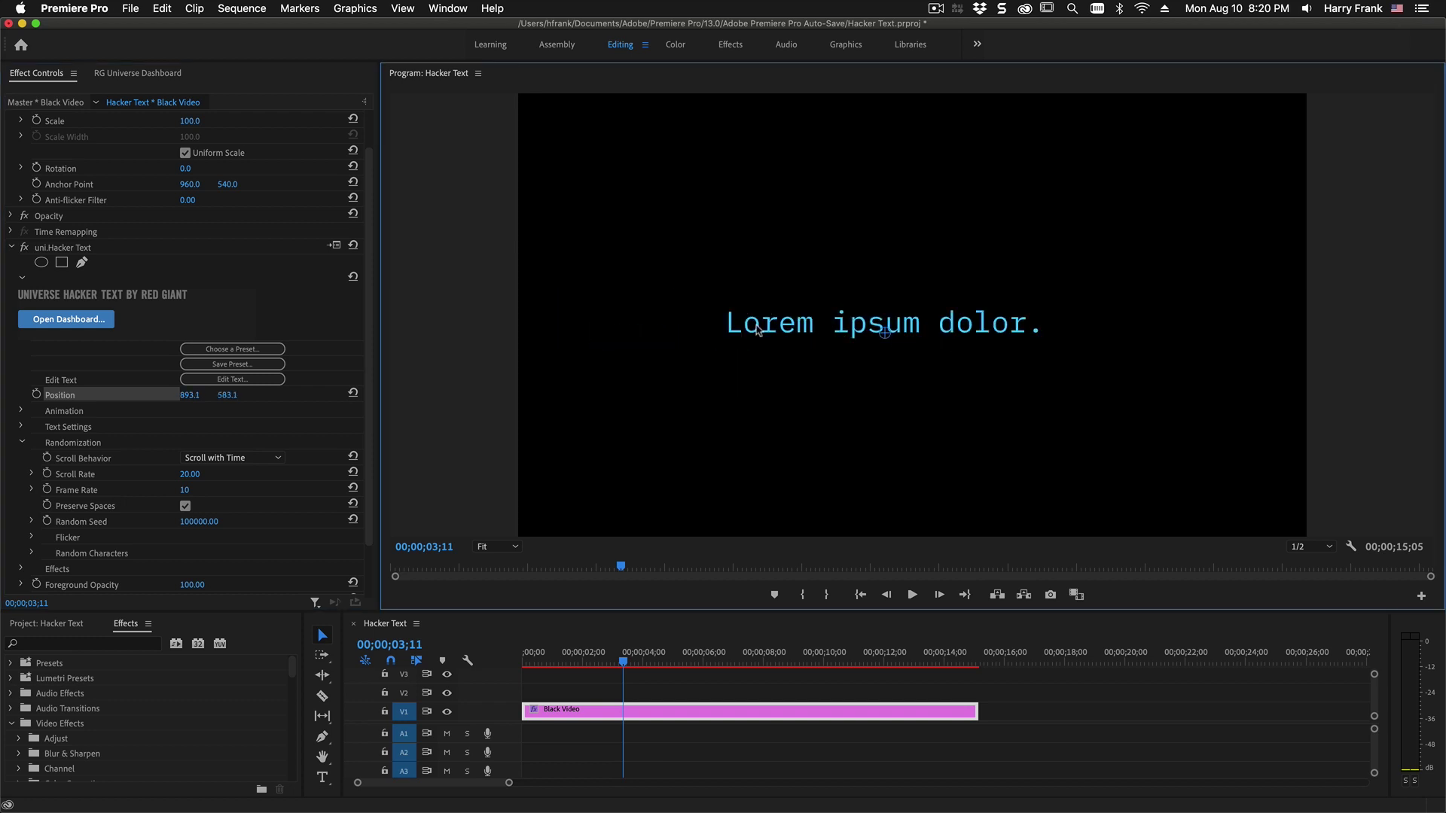
- Undo the text move, expand Animation, and scrub Text Transition and Text Wipe to preview
{"action": "key", "text": "super+z"}
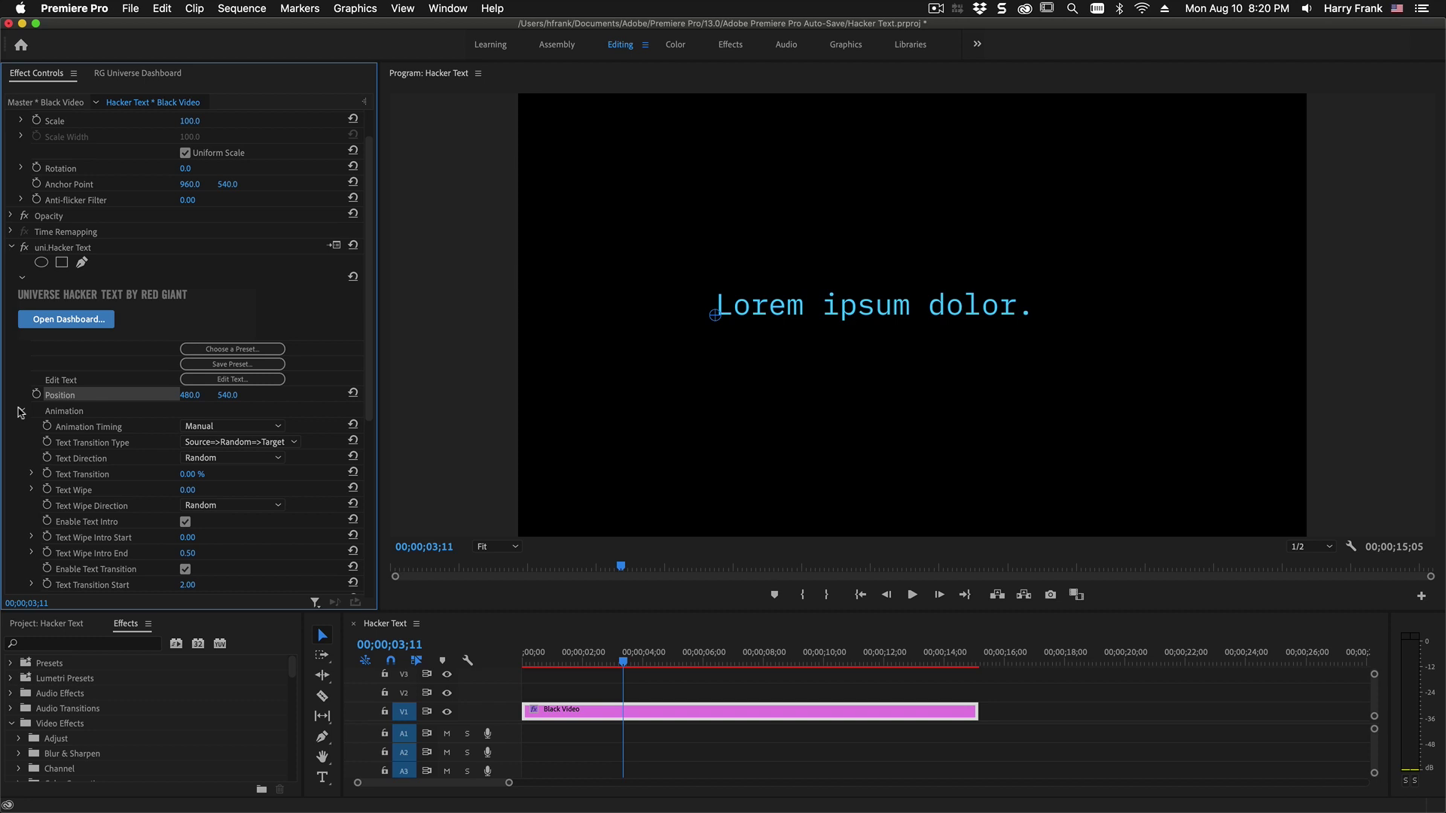
{"action": "left_click", "coordinate": [20, 413]}
{"action": "scroll", "coordinate": [329, 410], "scroll_direction": "down", "scroll_amount": 3}
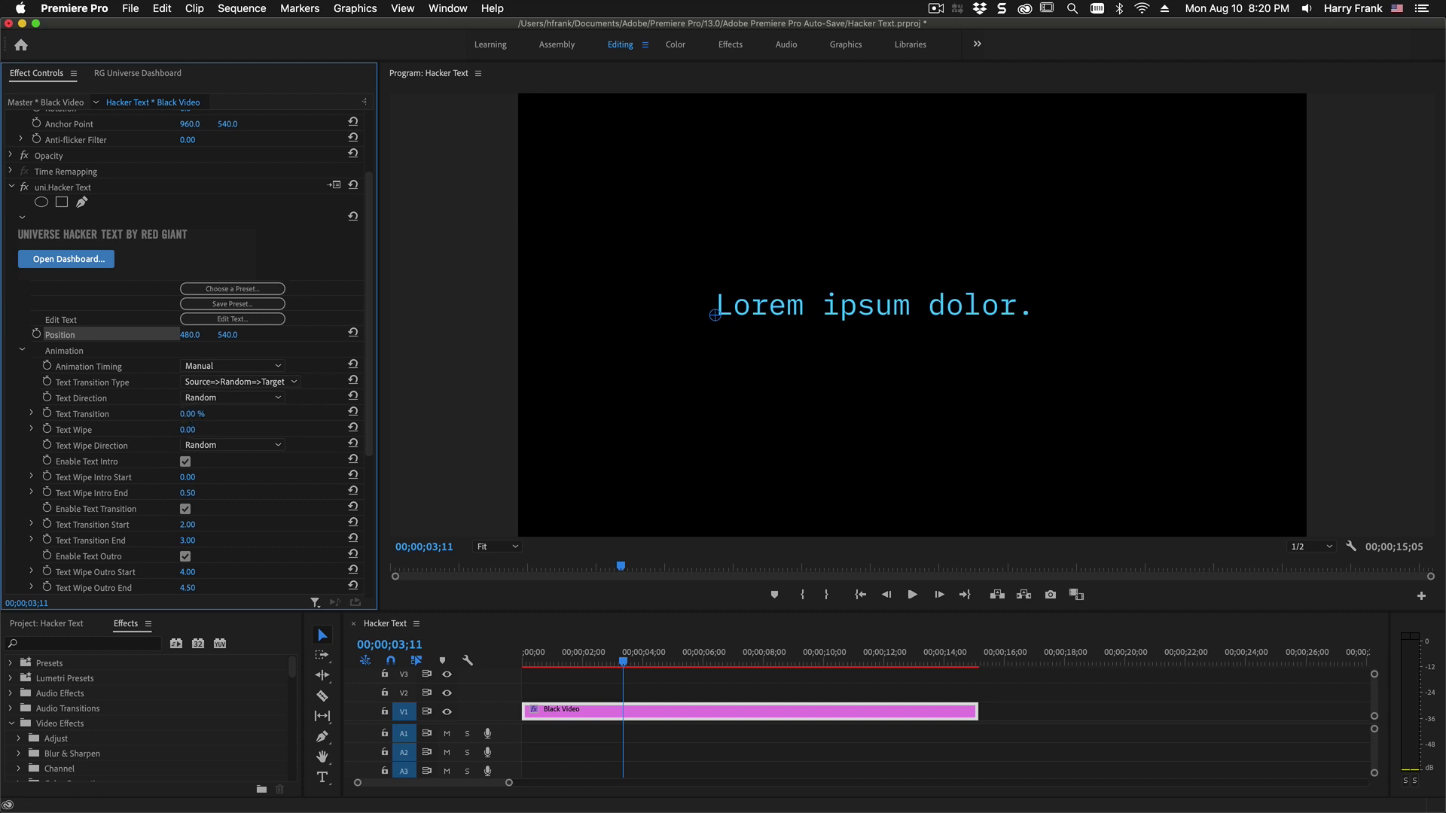
{"action": "mouse_move", "coordinate": [190, 413]}
{"action": "left_mouse_down"}
{"action": "mouse_move", "coordinate": [266, 414]}
{"action": "mouse_move", "coordinate": [185, 414]}
{"action": "left_mouse_up"}
{"action": "mouse_move", "coordinate": [189, 429]}
{"action": "left_mouse_down"}
{"action": "mouse_move", "coordinate": [256, 429]}
{"action": "mouse_move", "coordinate": [194, 429]}
{"action": "left_mouse_up"}
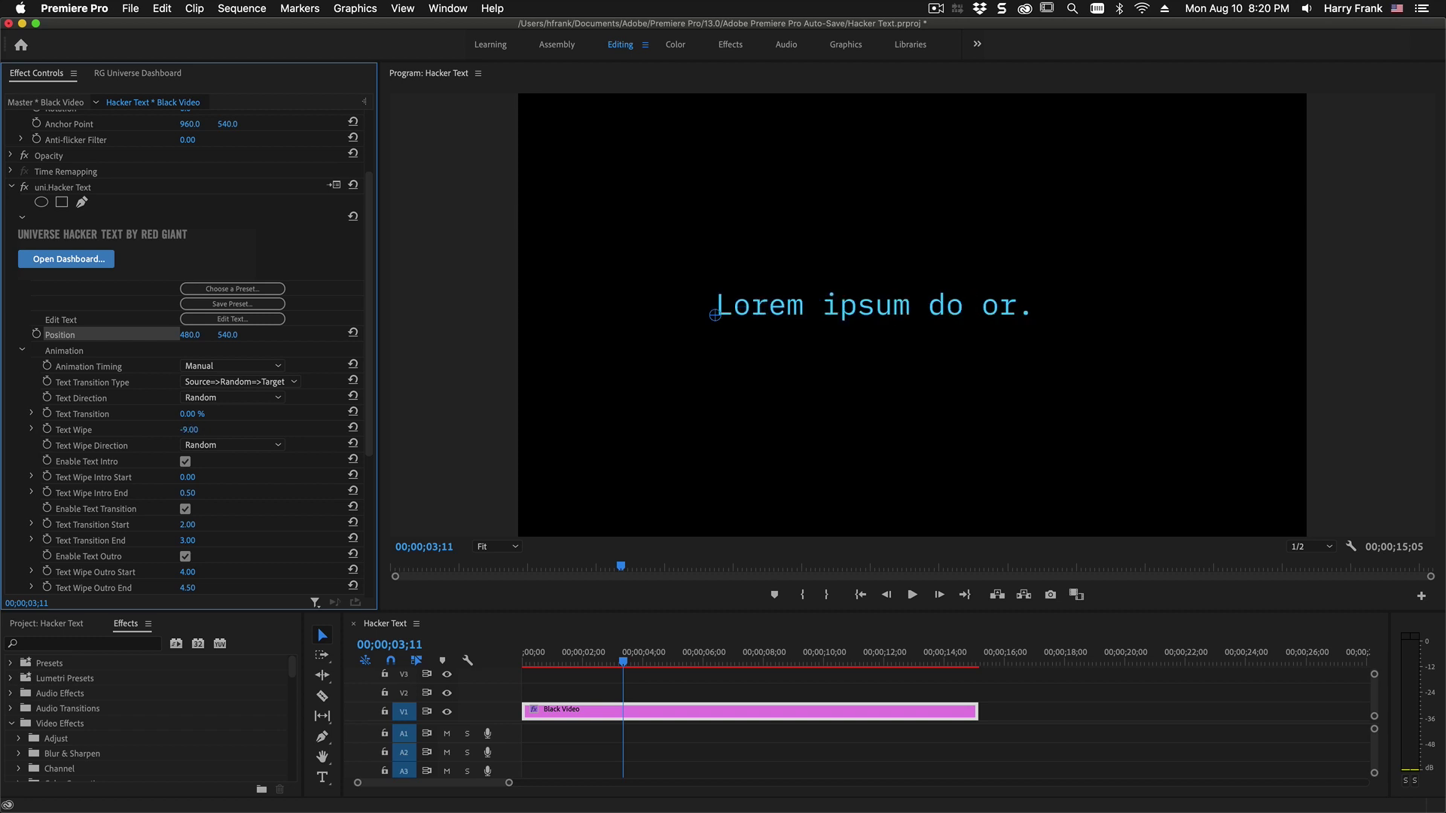
- Set Text Direction to Left to Right and Text Wipe to 0
{"action": "left_click", "coordinate": [231, 398]}
{"action": "left_click", "coordinate": [218, 412]}
{"action": "left_click", "coordinate": [197, 429]}
{"action": "type", "text": "0"}
{"action": "key", "text": "Return"}
- Set Animation Timing to Automatic and play the sequence from the start to preview it
{"action": "left_click", "coordinate": [218, 366]}
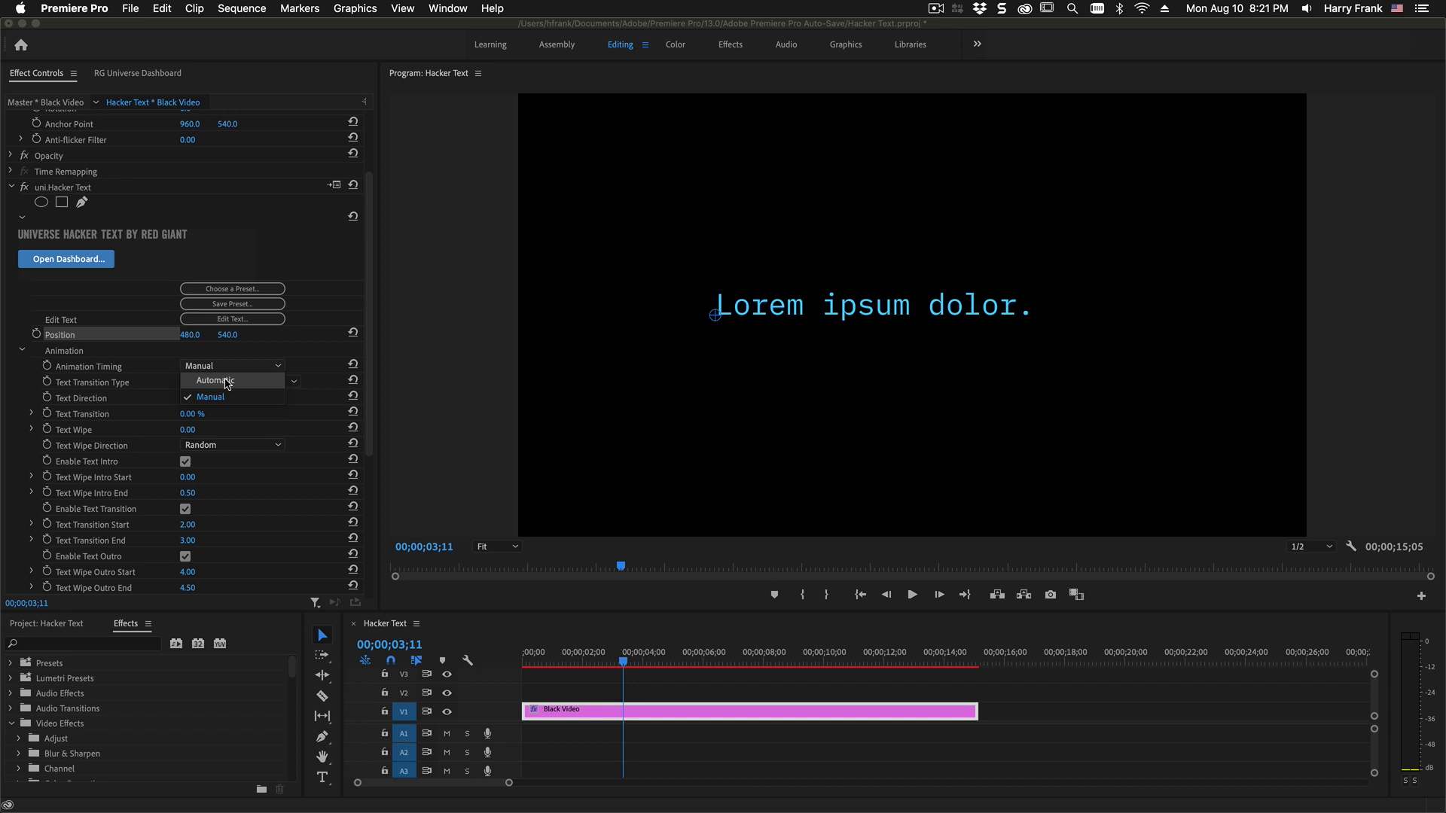
{"action": "left_click", "coordinate": [227, 380]}
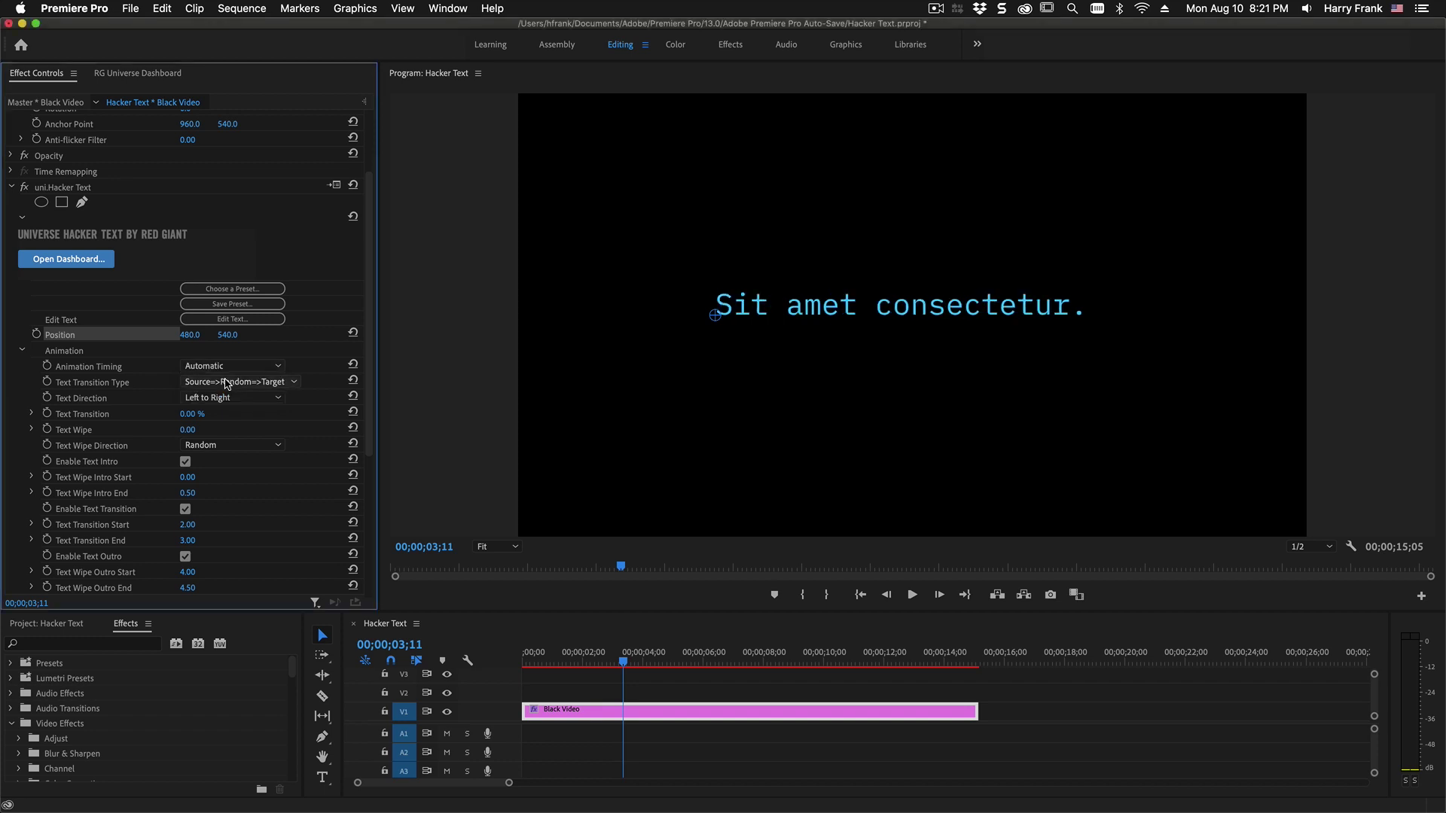
{"action": "left_click", "coordinate": [525, 662]}
{"action": "key", "text": "space"}
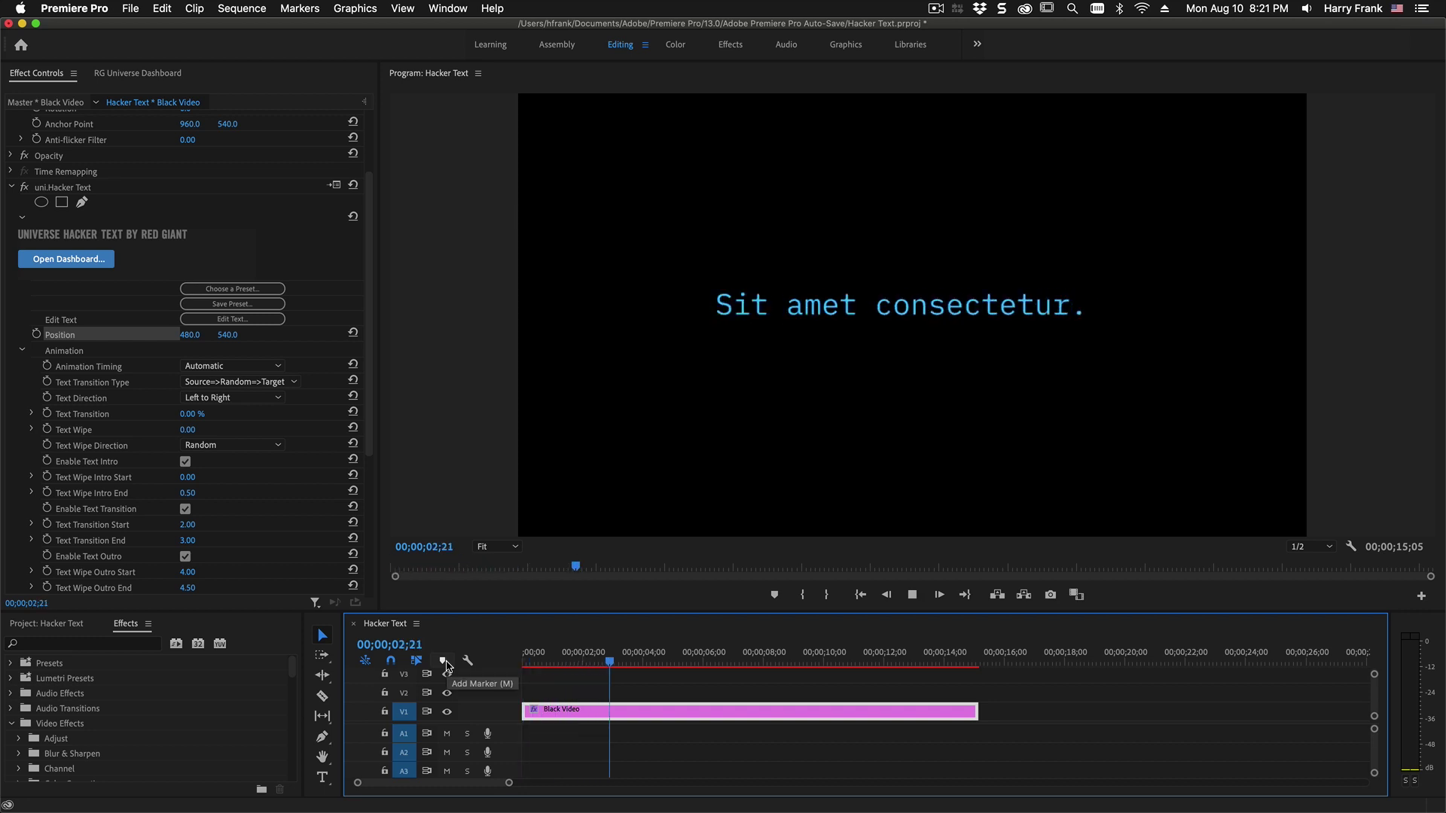
{"action": "key", "text": "space"}
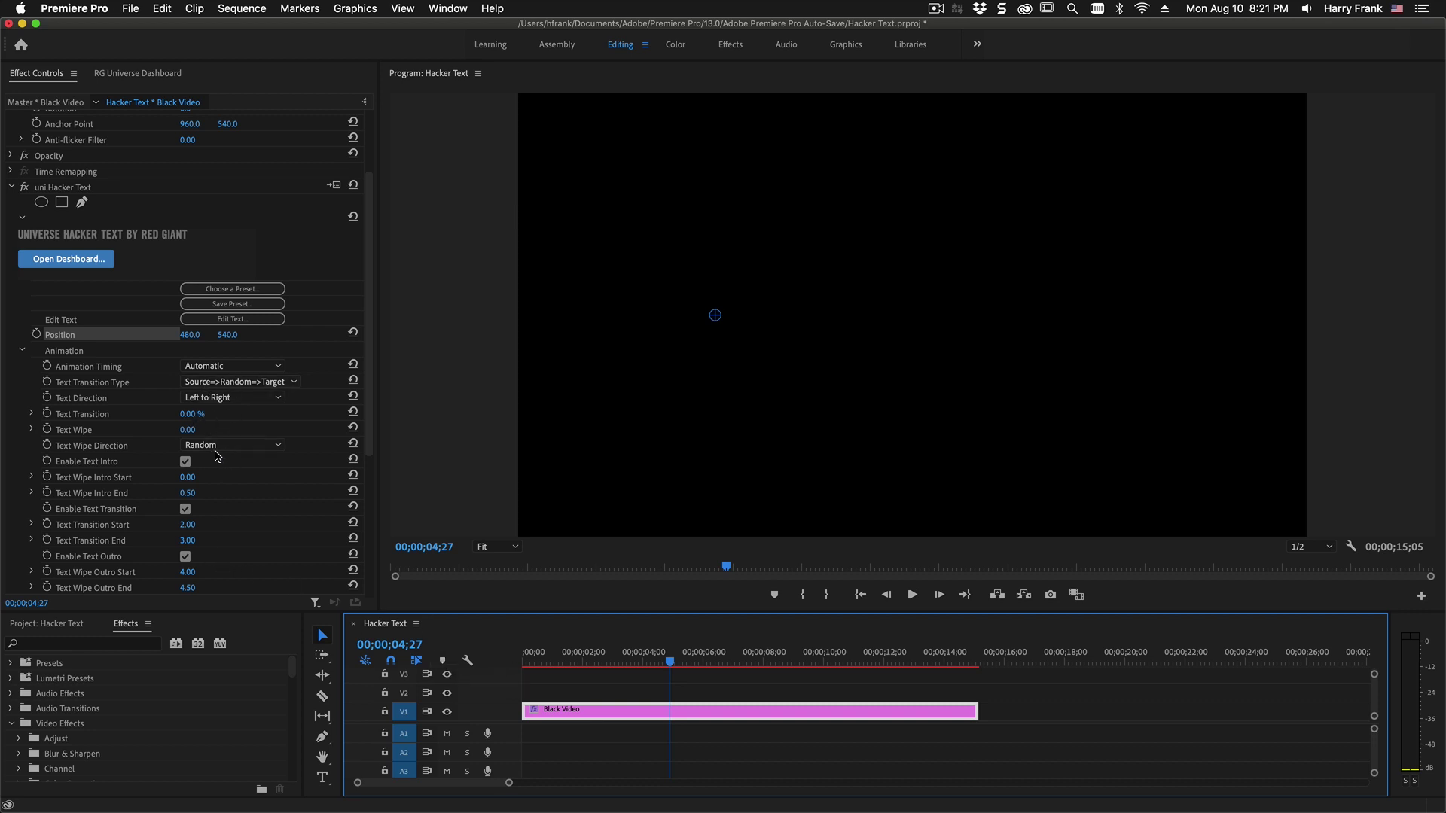
{"action": "left_click", "coordinate": [230, 366]}
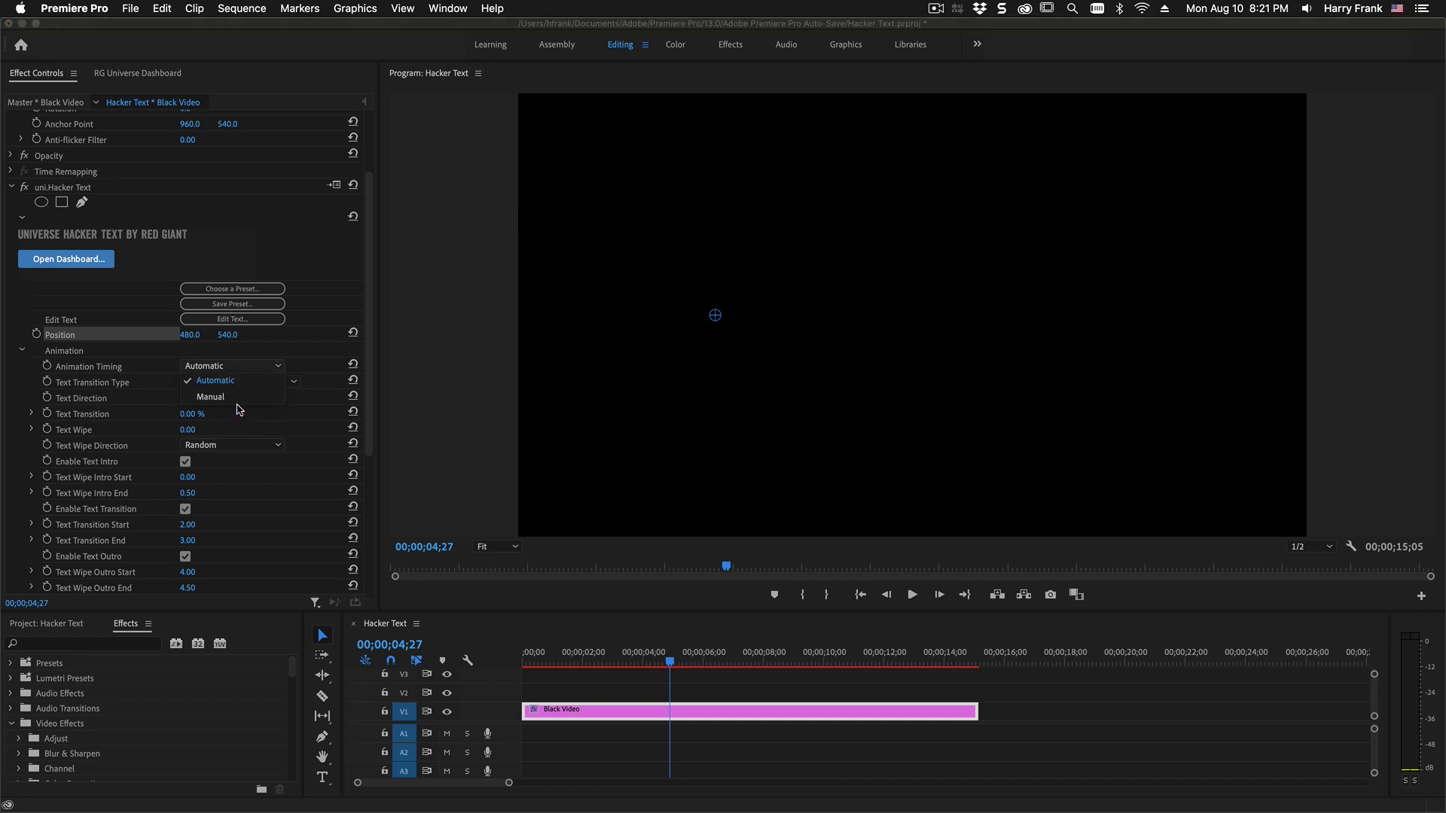
{"action": "left_click", "coordinate": [241, 399]}
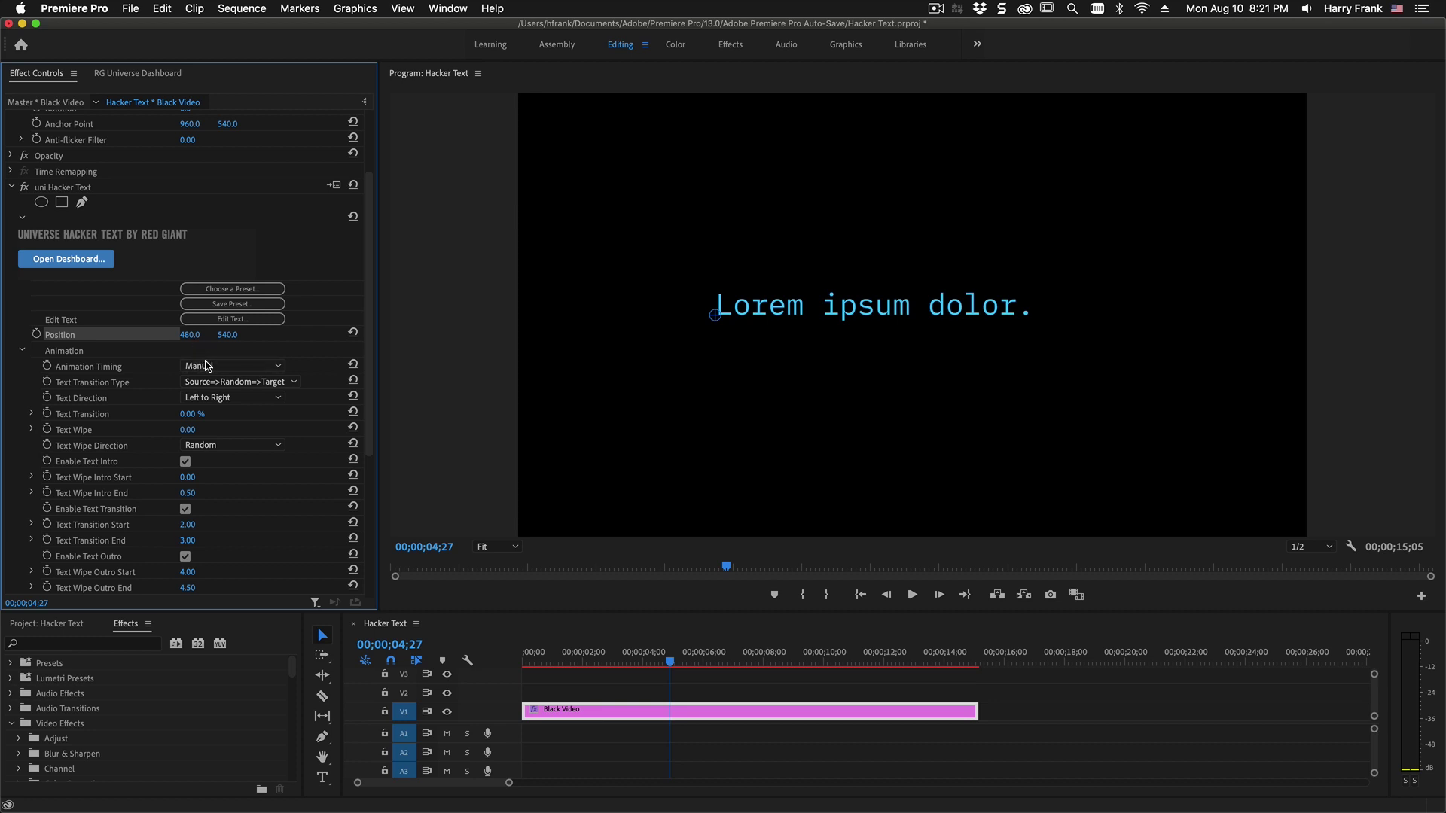
{"action": "left_click", "coordinate": [272, 366]}
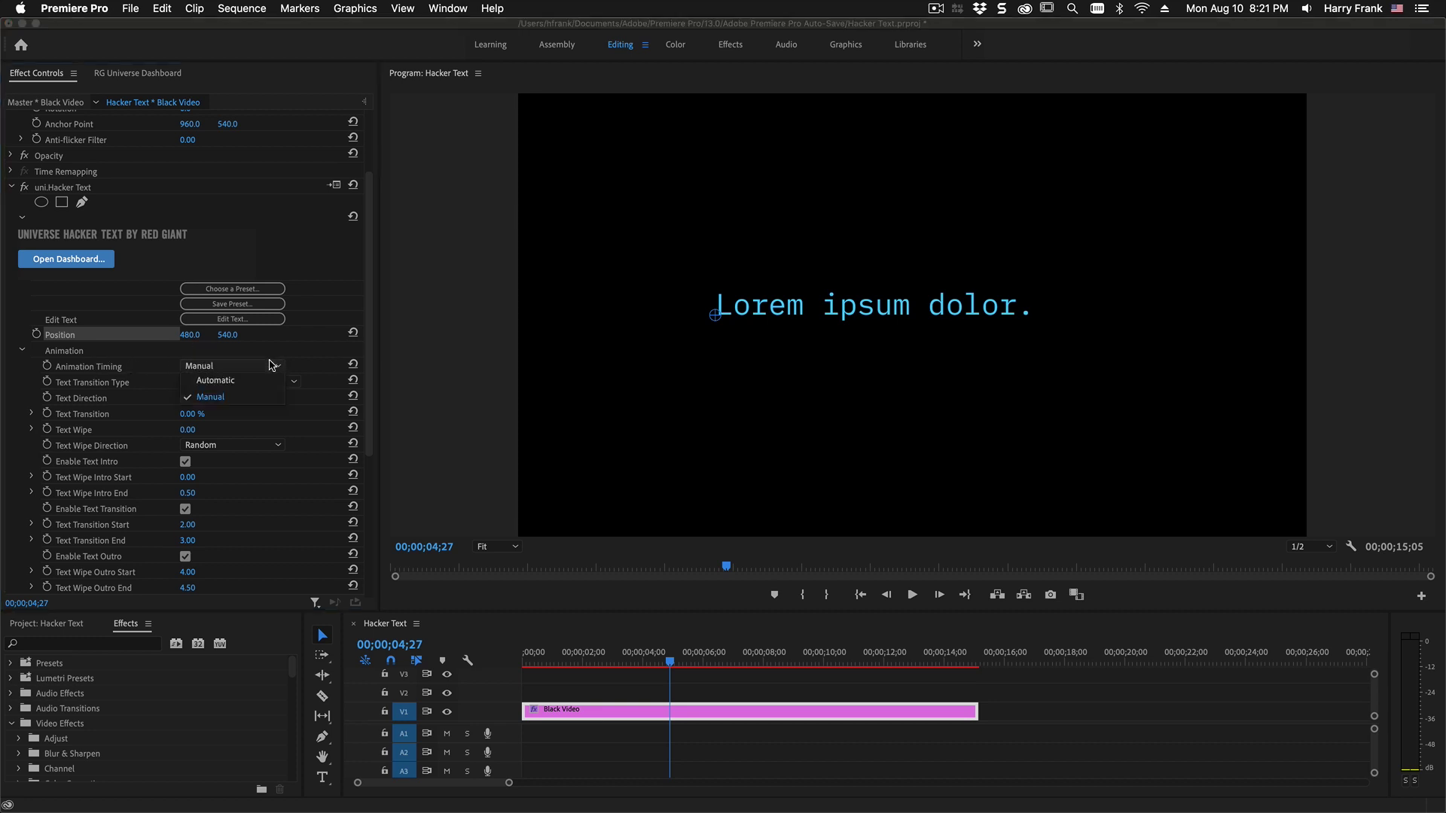
{"action": "left_click", "coordinate": [272, 399]}
{"action": "left_click", "coordinate": [173, 76]}
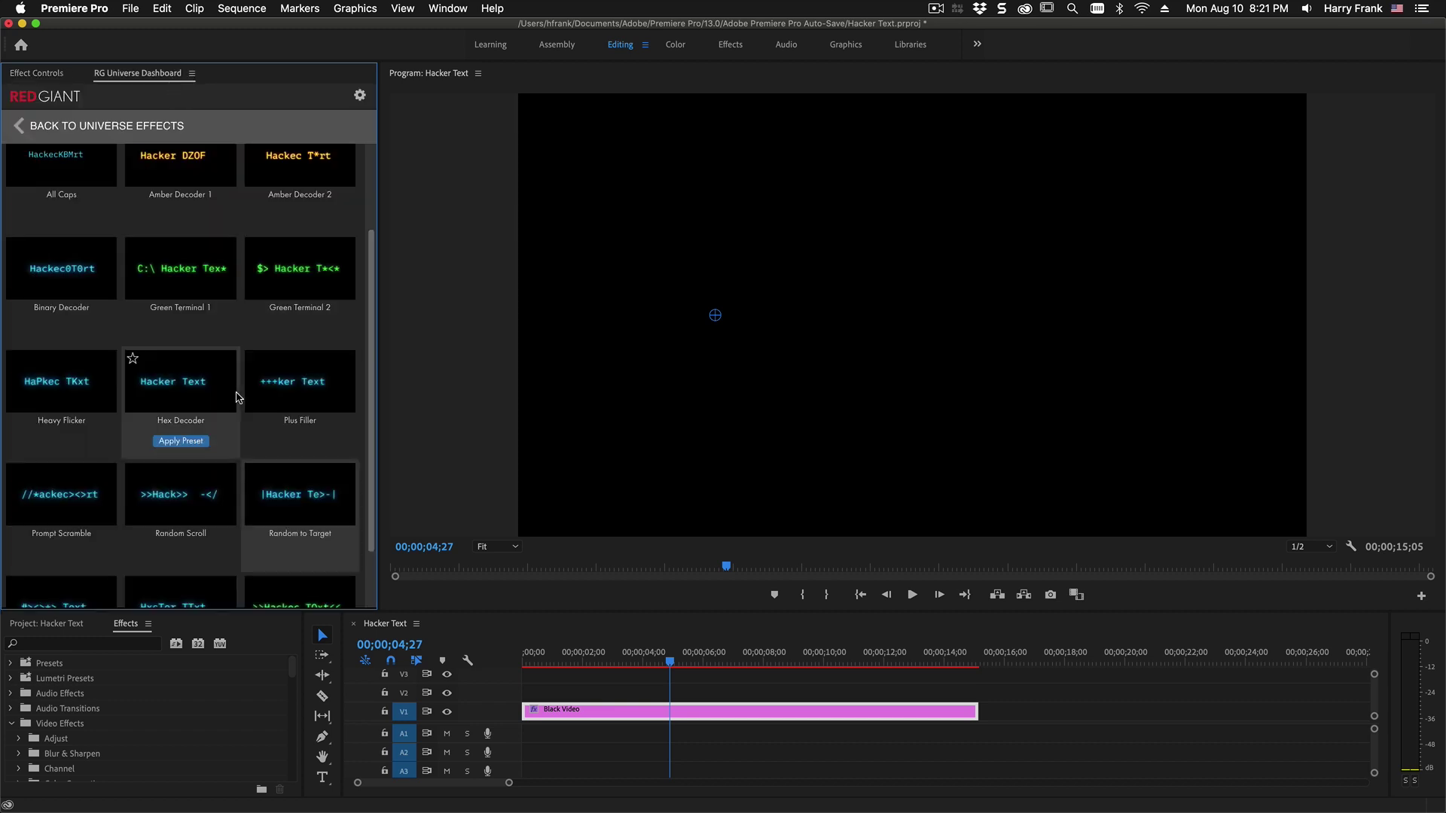
{"action": "mouse_move", "coordinate": [287, 397]}
{"action": "left_click", "coordinate": [36, 75]}
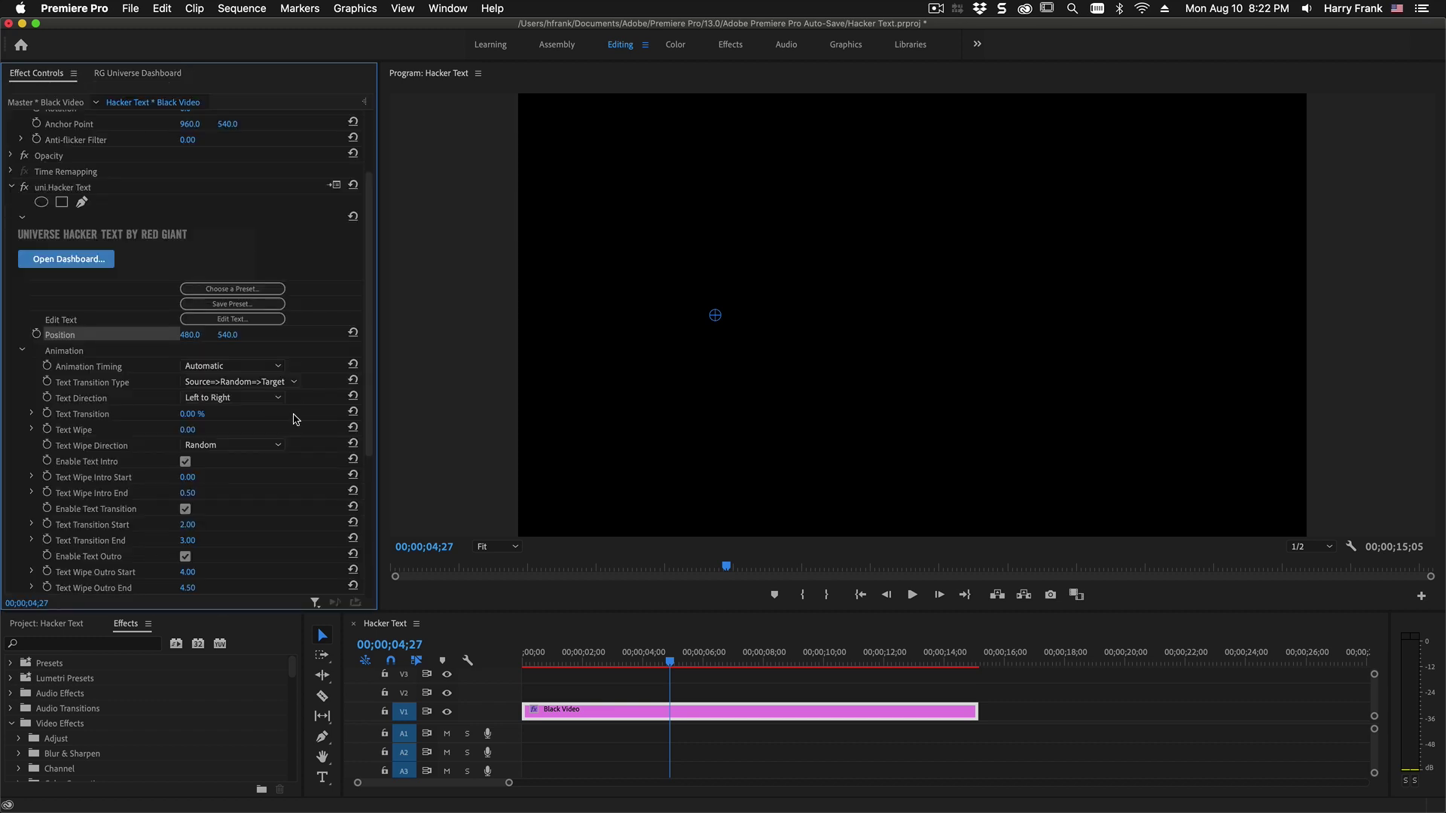
- Turn off the text outro and scrub to watch the text decode to 'Sit amet consectetur.'
{"action": "scroll", "coordinate": [192, 369], "scroll_direction": "down", "scroll_amount": 2}
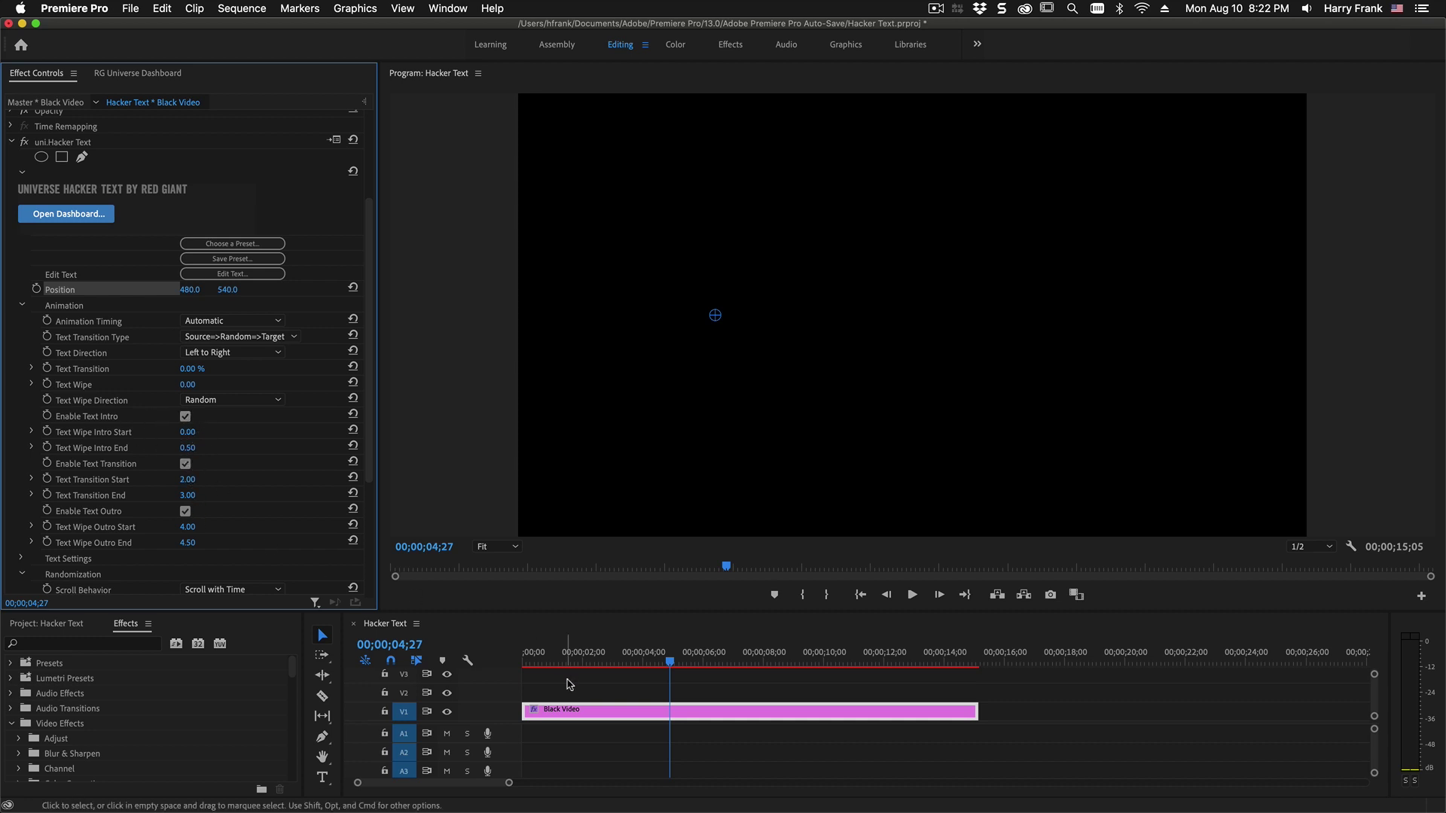
{"action": "left_click_drag", "start_coordinate": [667, 664], "coordinate": [630, 673]}
{"action": "left_click", "coordinate": [185, 511]}
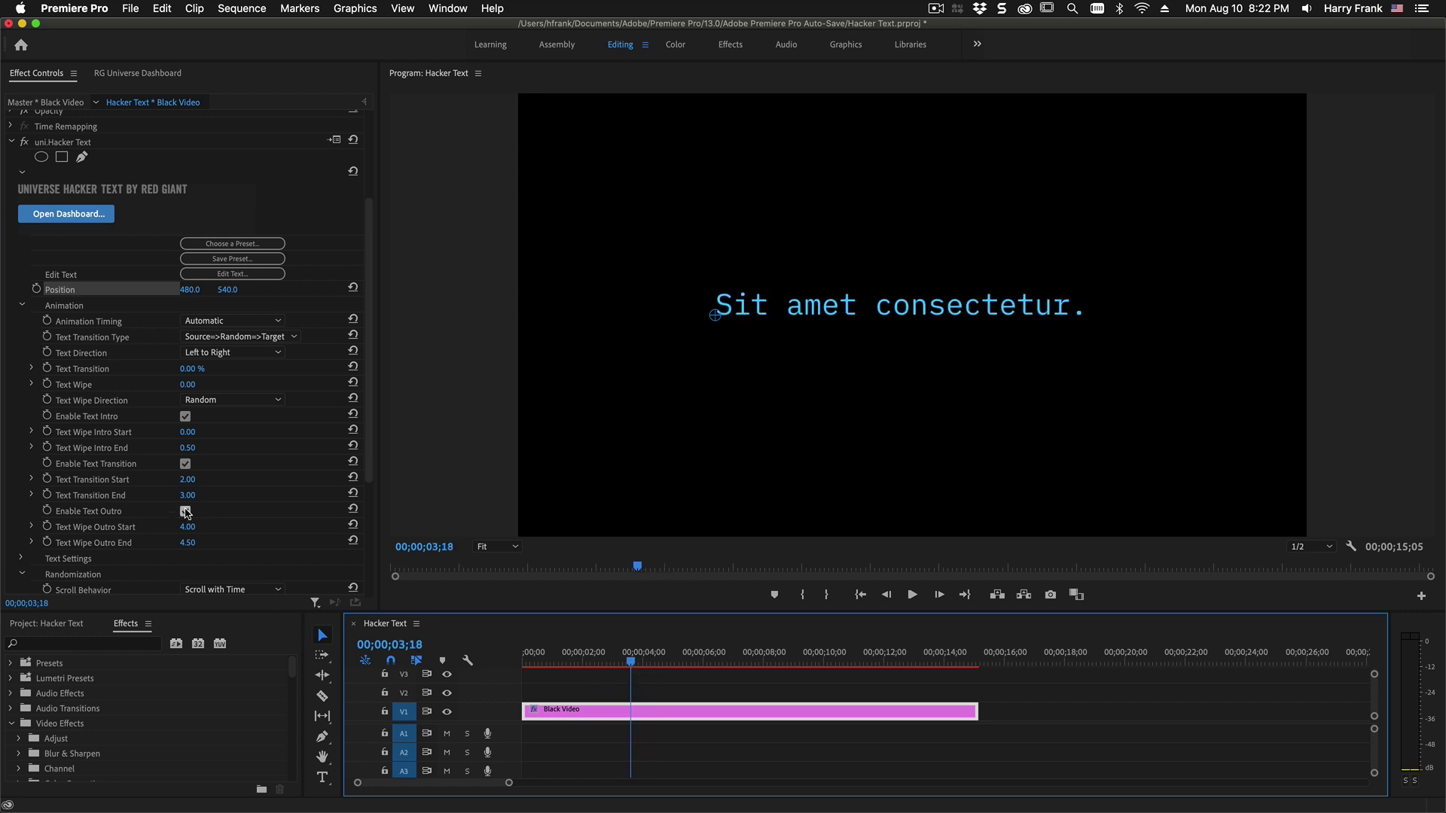
{"action": "left_click", "coordinate": [610, 667]}
{"action": "left_click_drag", "start_coordinate": [633, 670], "coordinate": [728, 706]}
- Re-enable the text outro with Text Wipe Outro Start 9 and End 9.50
{"action": "left_click", "coordinate": [185, 511]}
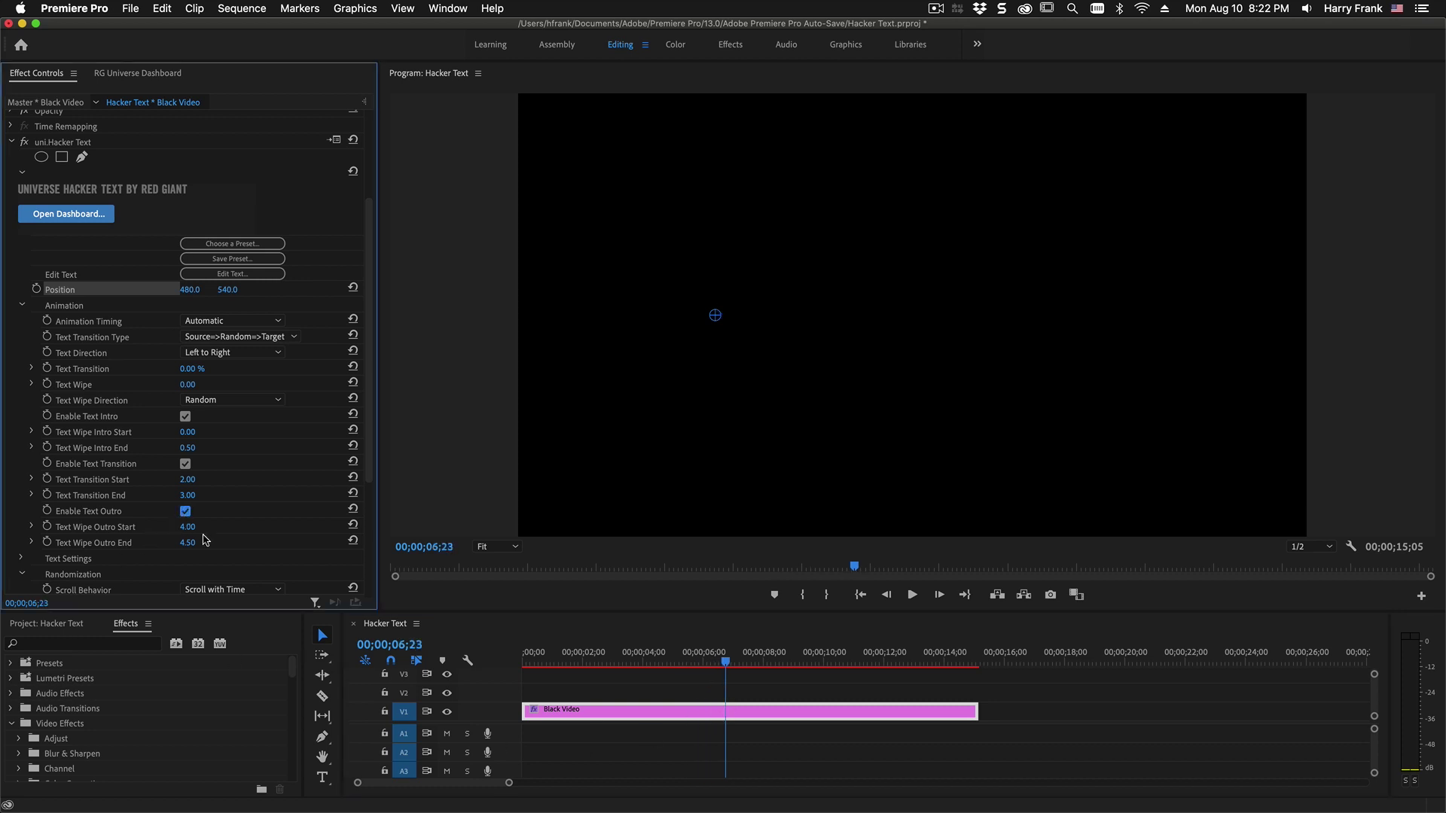
{"action": "left_click", "coordinate": [200, 525]}
{"action": "type", "text": "9"}
{"action": "key", "text": "Tab"}
{"action": "key", "text": "Return"}
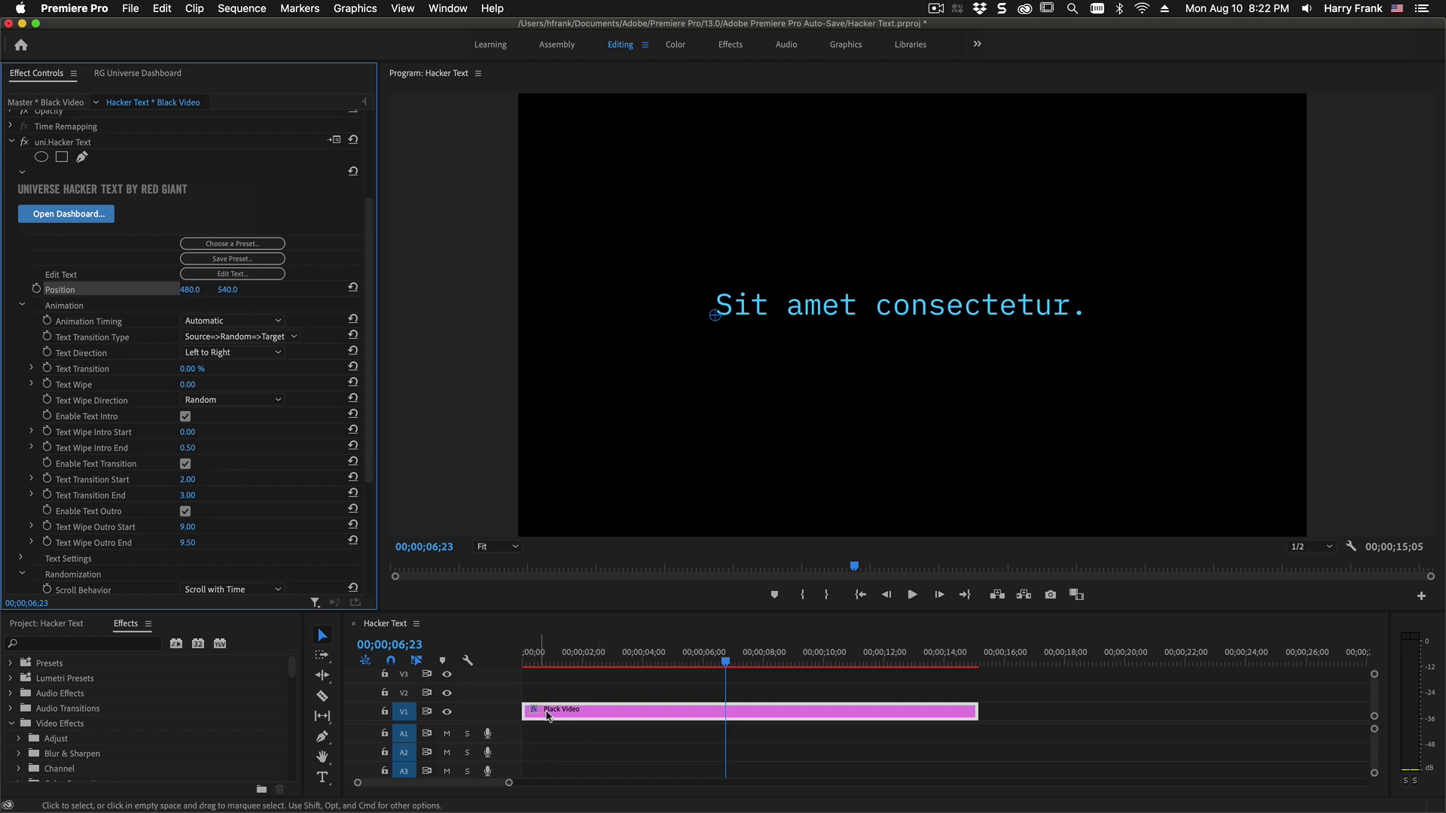
- Move the Black Video clip to start near 8 seconds and scrub to preview the outro
{"action": "left_click_drag", "start_coordinate": [548, 717], "coordinate": [793, 716]}
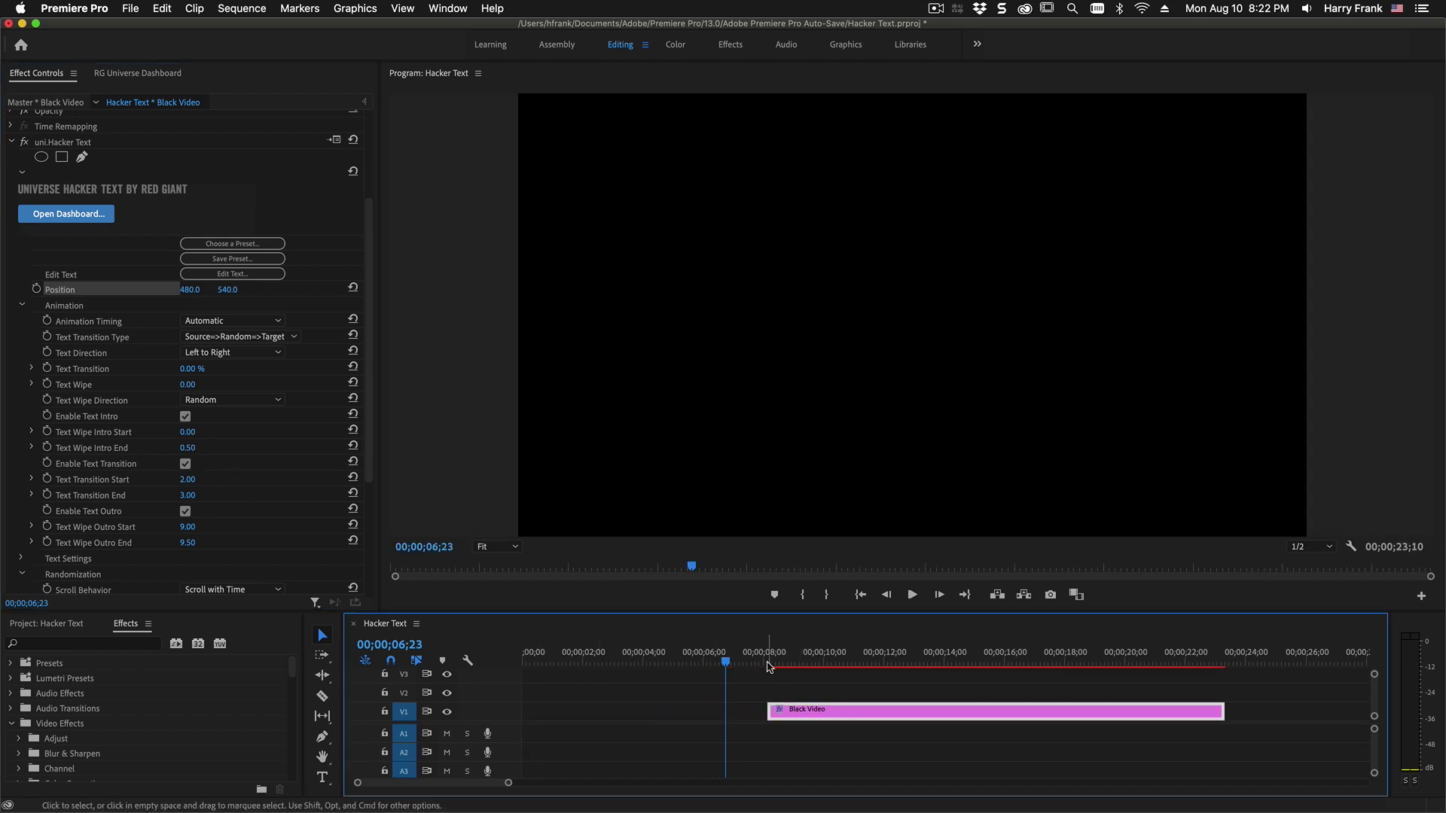
{"action": "left_click_drag", "start_coordinate": [768, 668], "coordinate": [814, 714]}
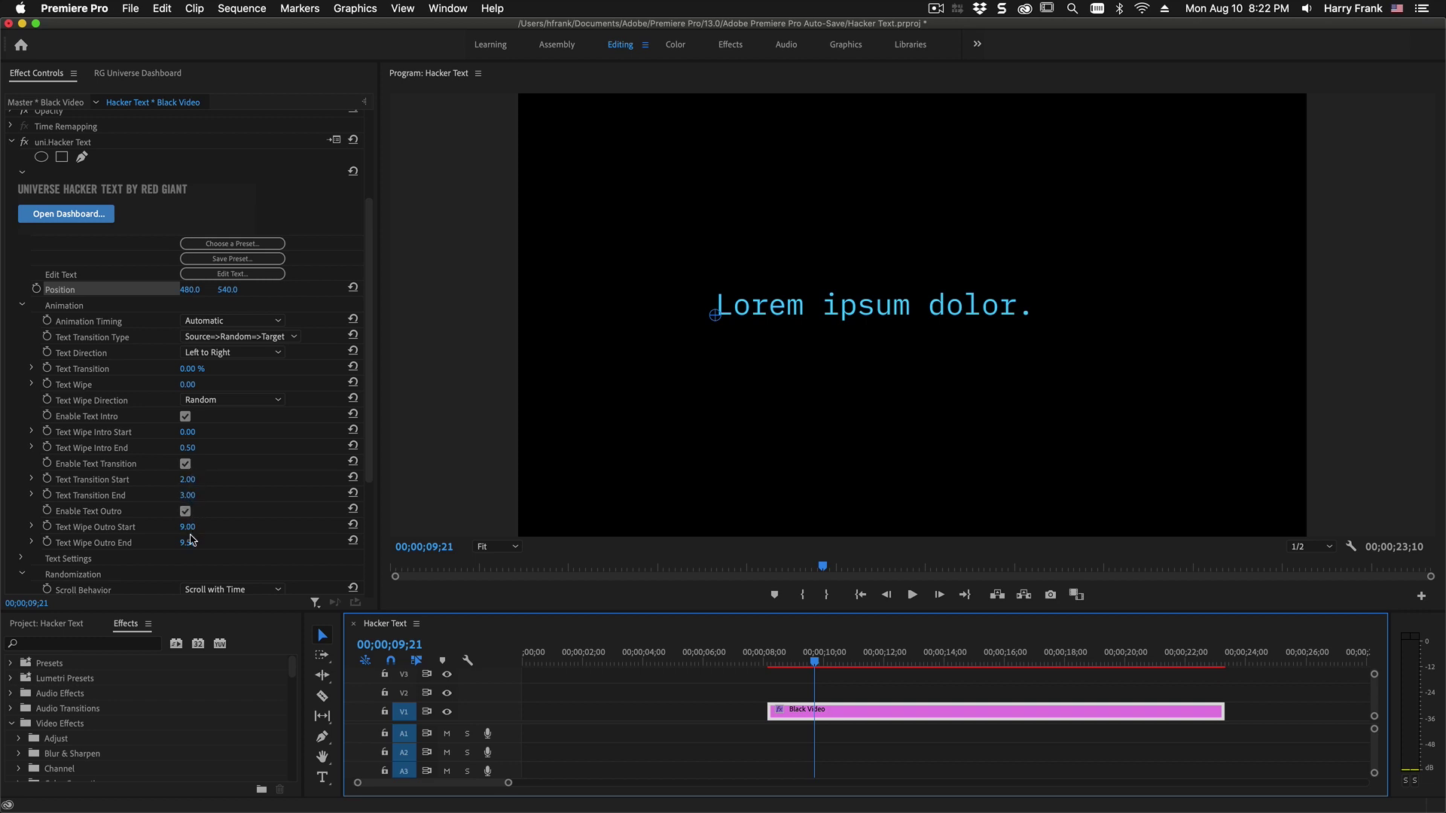
{"action": "left_click_drag", "start_coordinate": [970, 664], "coordinate": [1039, 665]}
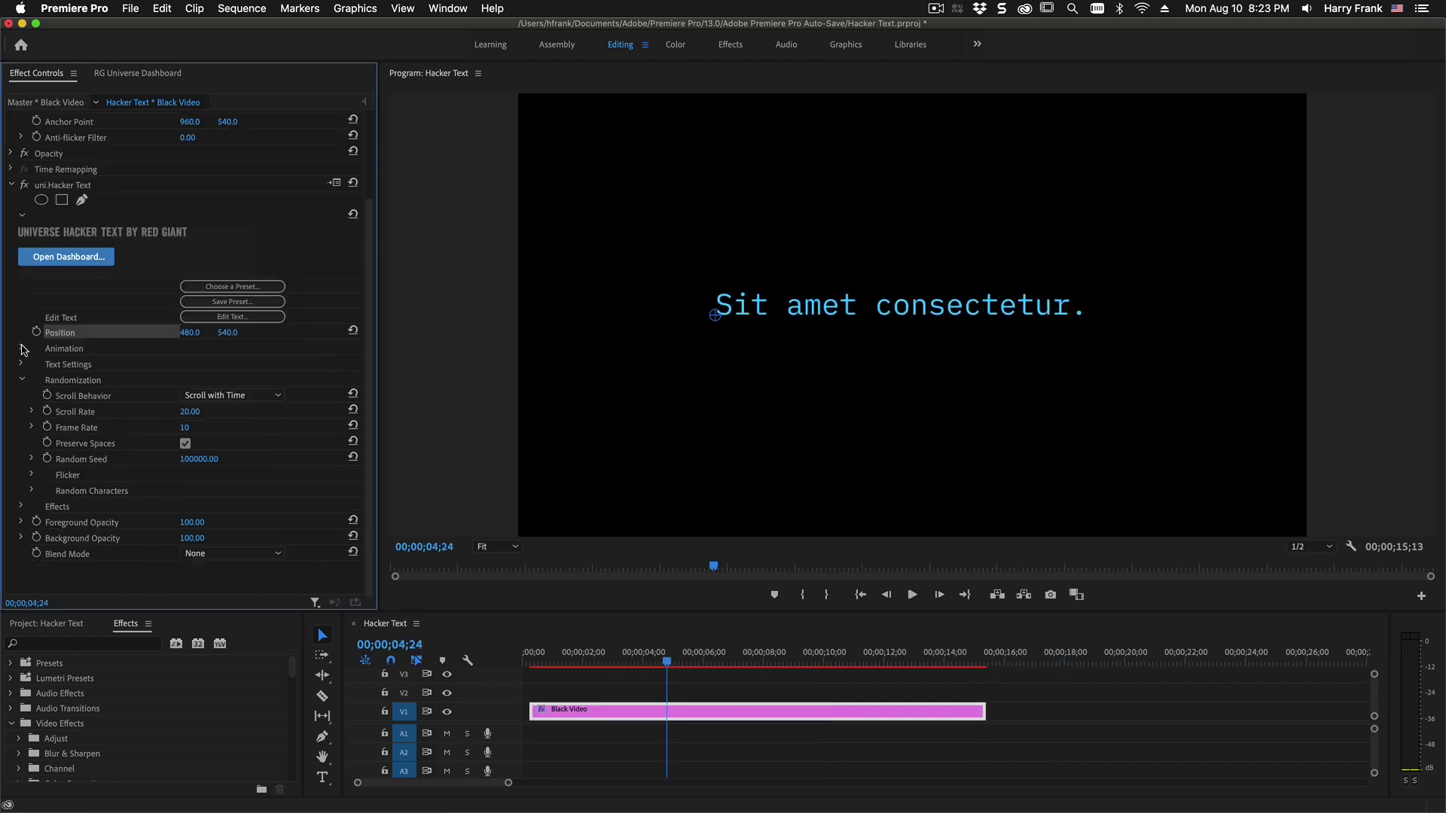
- Collapse the Animation group and scrub around 3 seconds to preview the scramble
{"action": "left_click", "coordinate": [21, 365]}
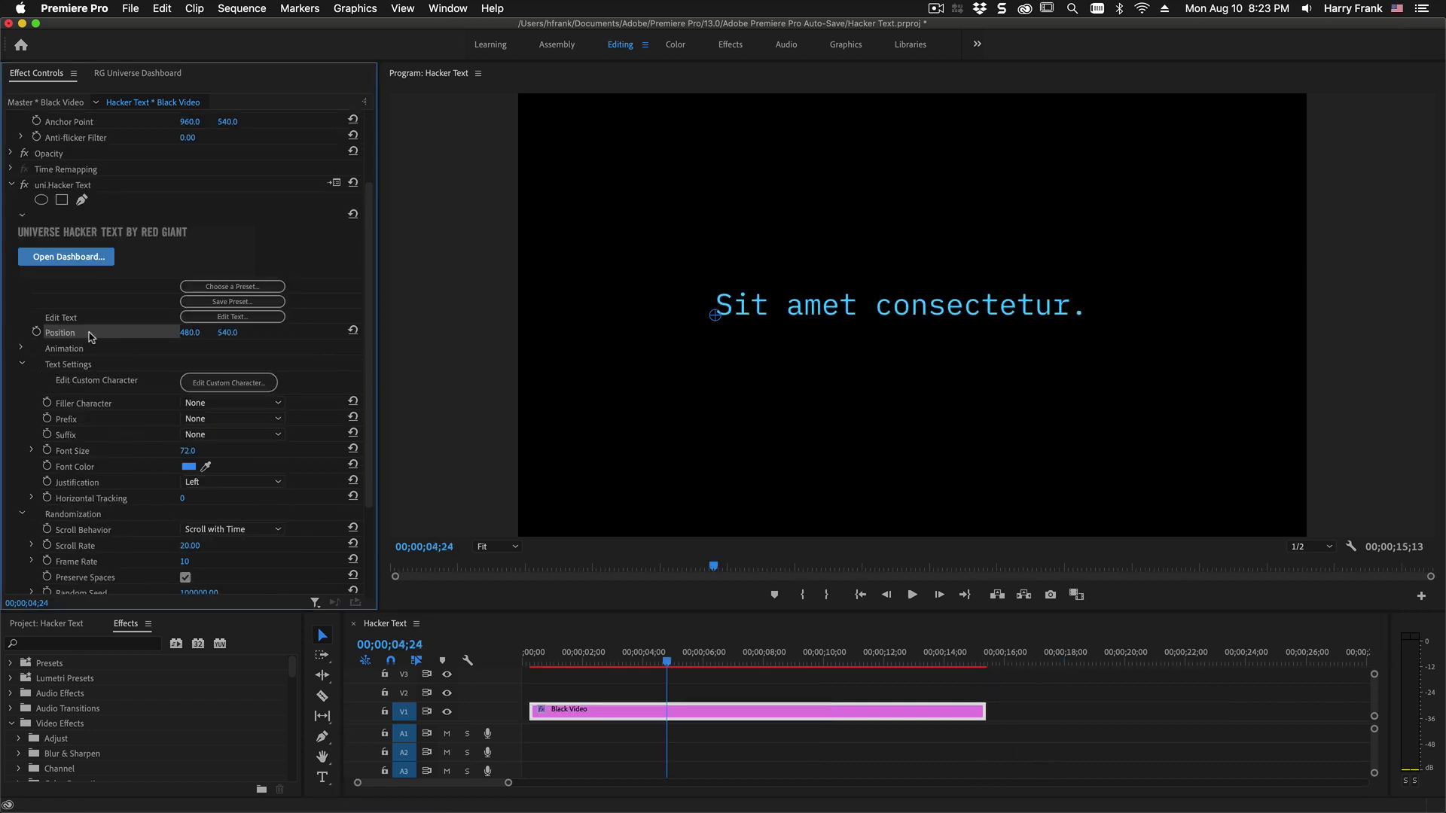
{"action": "scroll", "coordinate": [104, 482], "scroll_direction": "down", "scroll_amount": 3}
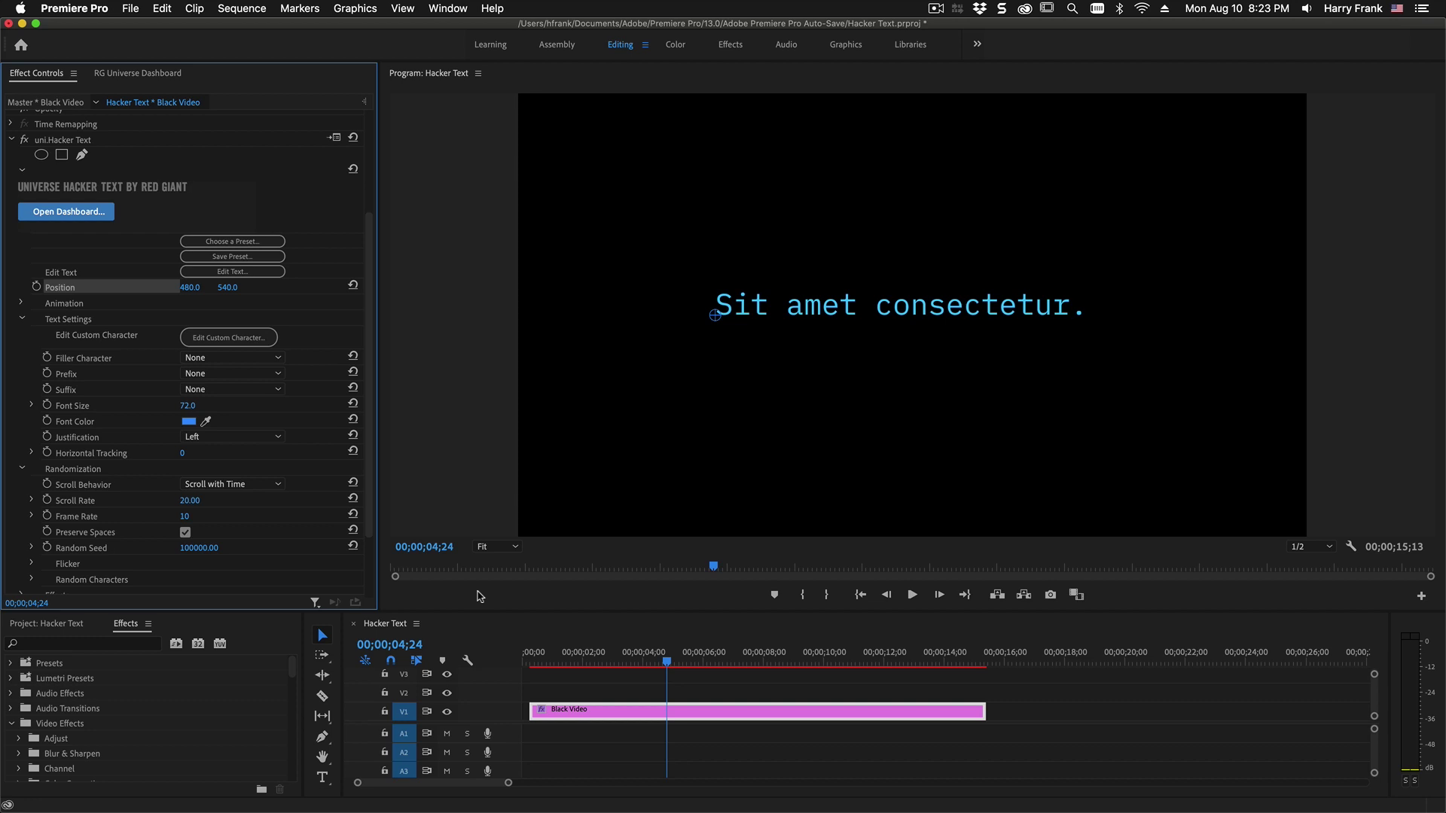
{"action": "left_click", "coordinate": [638, 663]}
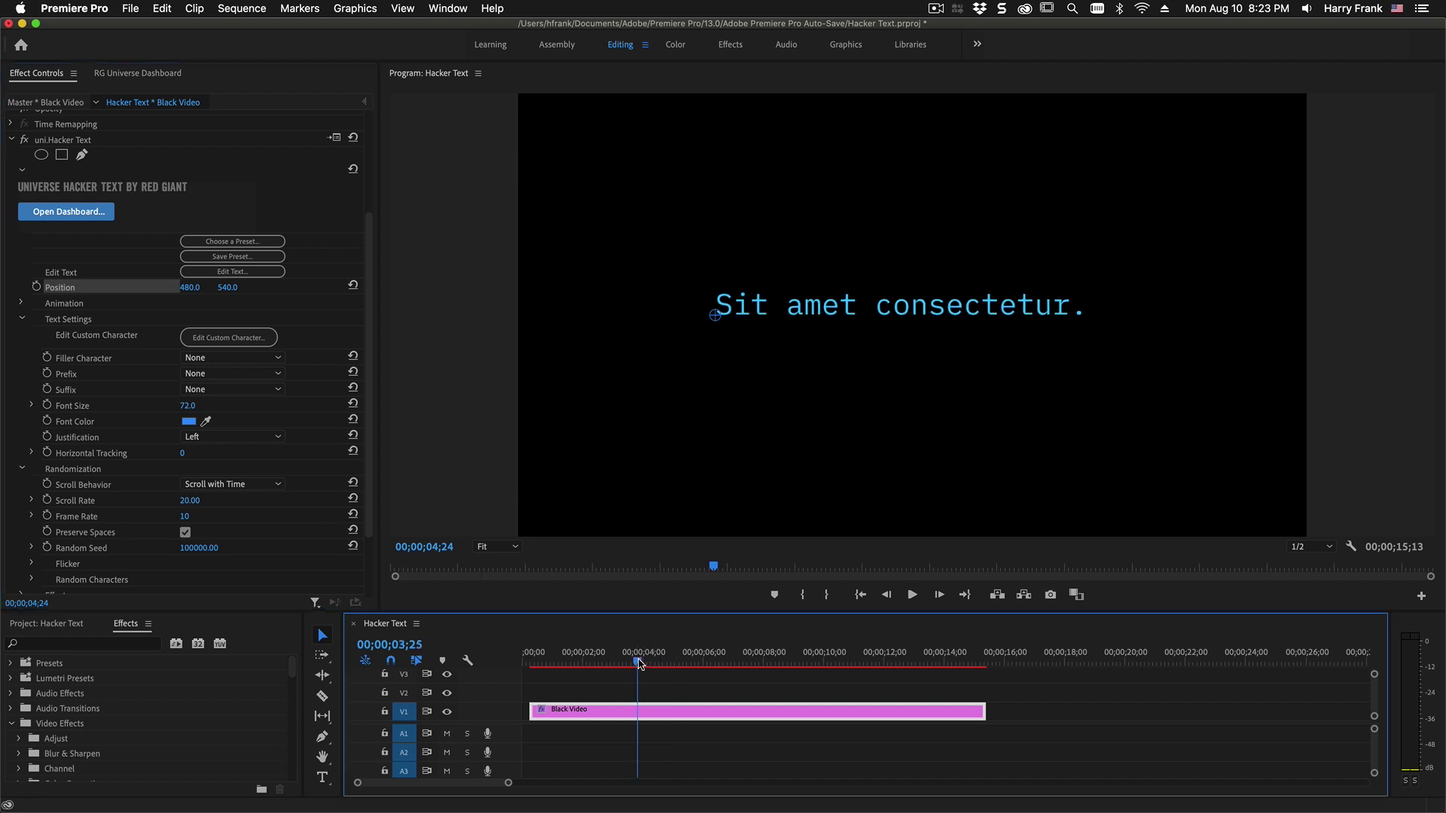
{"action": "left_click_drag", "start_coordinate": [639, 664], "coordinate": [609, 666]}
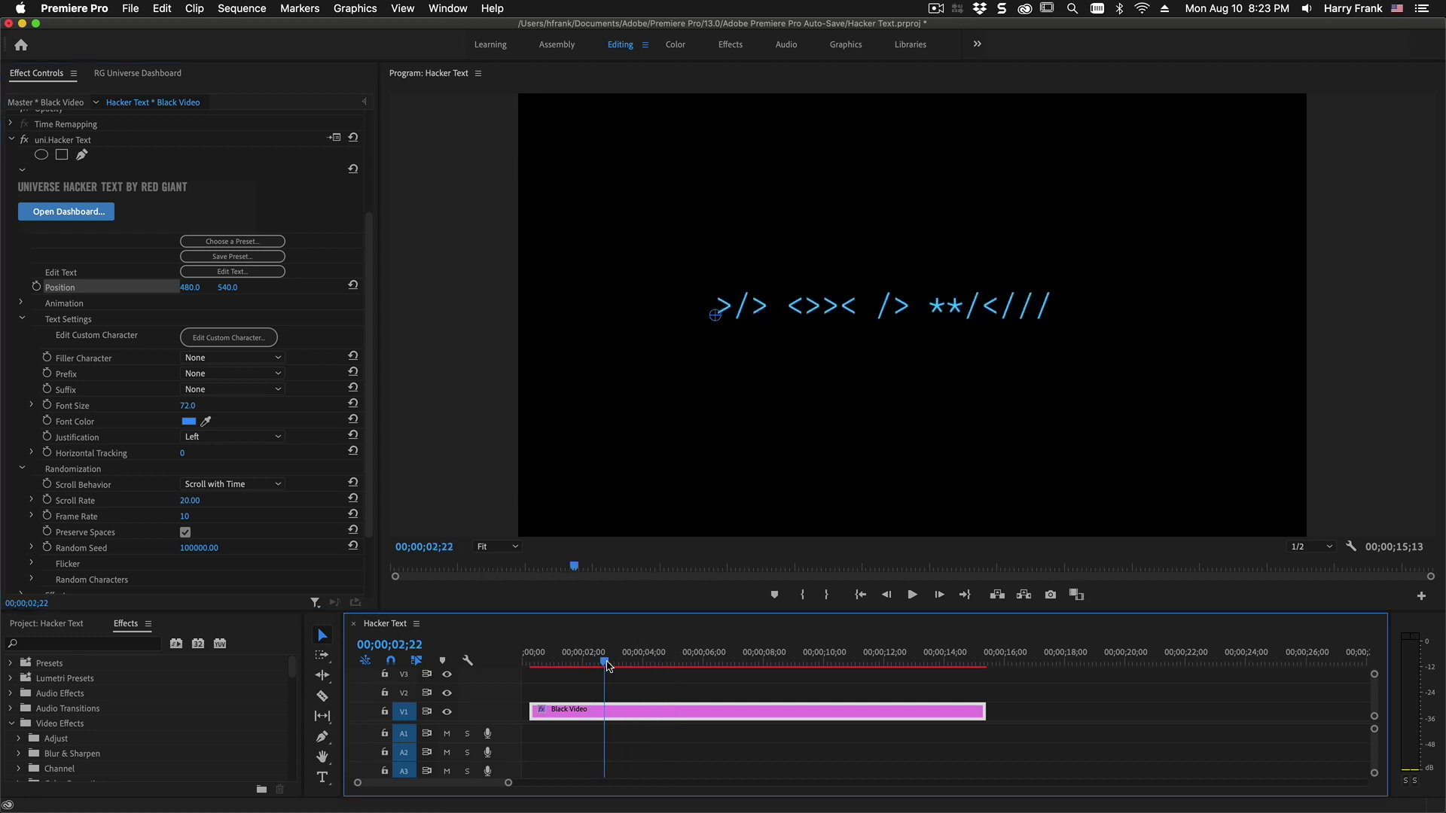
- Set Text Transition End to 5.00, collapse Animation again, and scrub to preview
{"action": "left_click", "coordinate": [21, 303]}
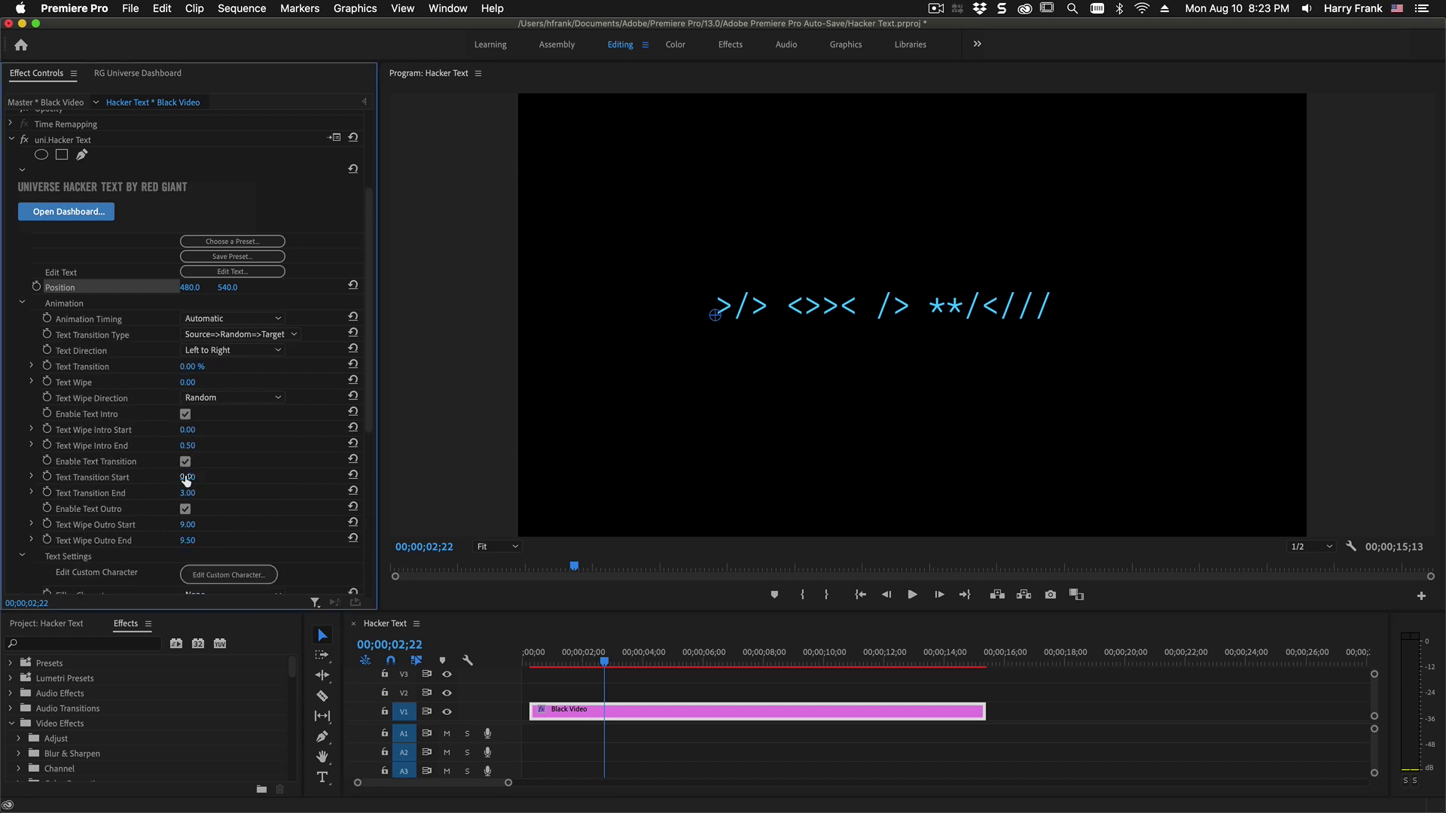
{"action": "left_click", "coordinate": [198, 492]}
{"action": "type", "text": "5"}
{"action": "key", "text": "Return"}
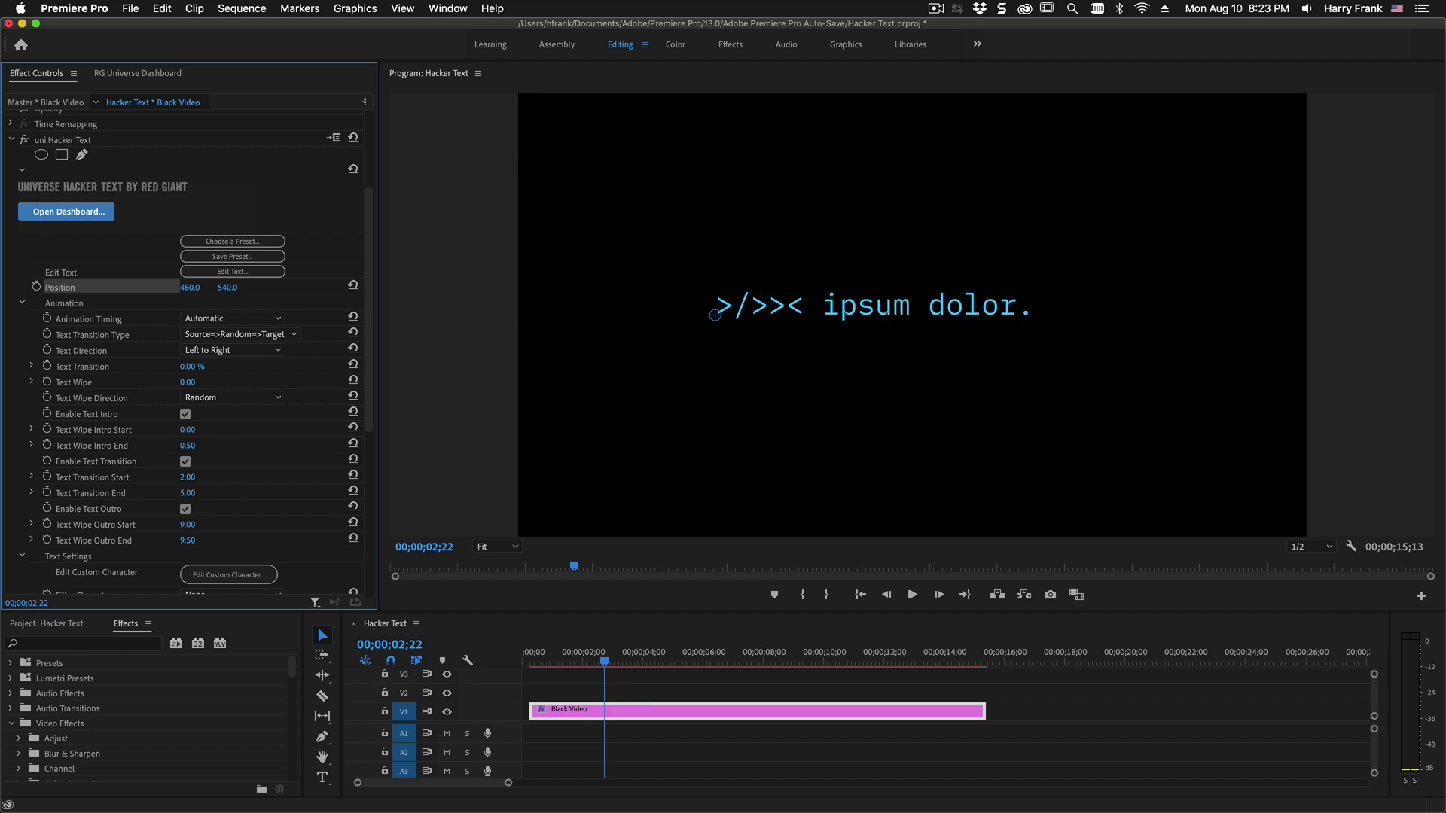
{"action": "left_click", "coordinate": [22, 304]}
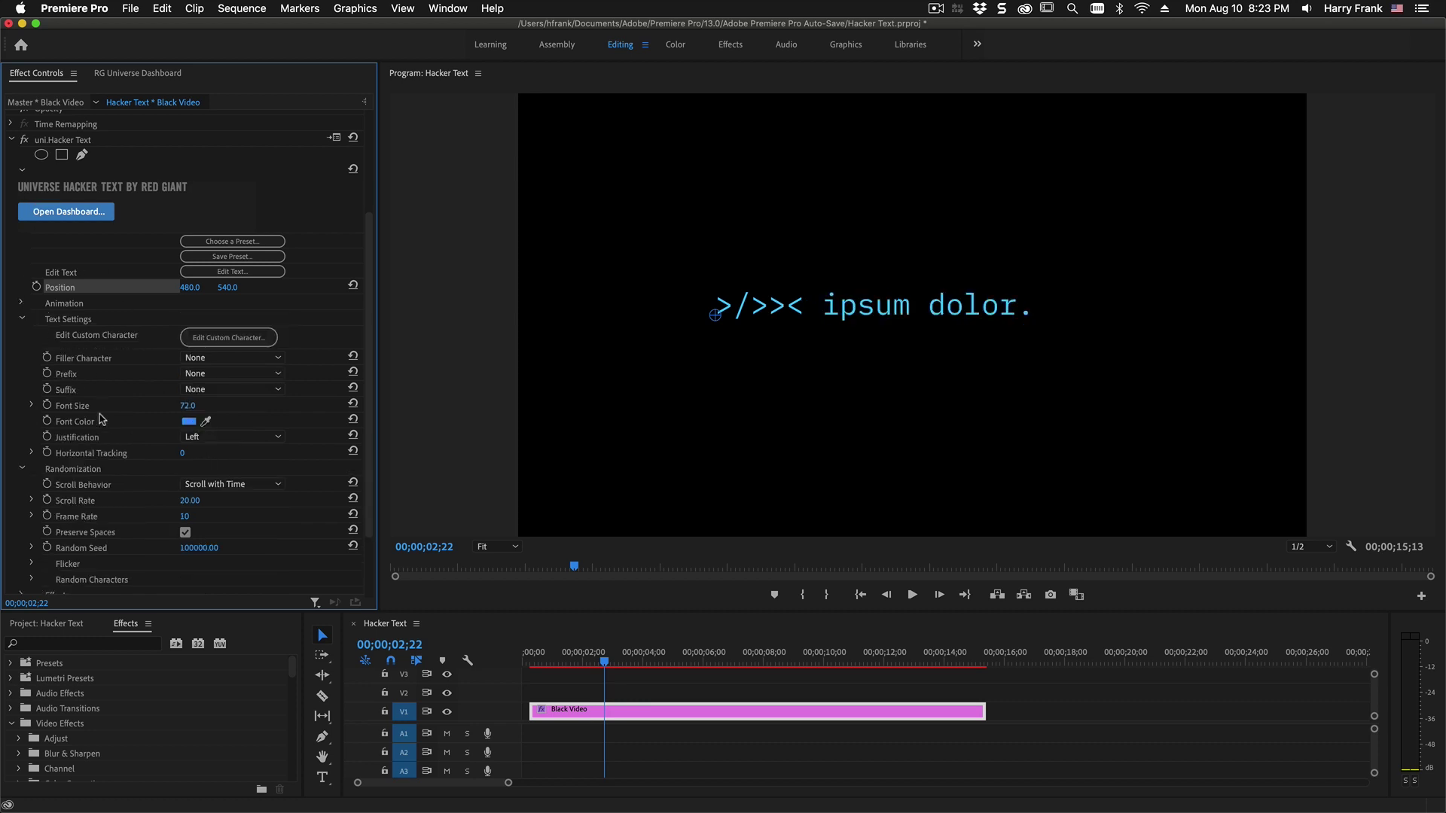
{"action": "scroll", "coordinate": [140, 442], "scroll_direction": "down", "scroll_amount": 2}
{"action": "left_click_drag", "start_coordinate": [581, 661], "coordinate": [624, 666]}
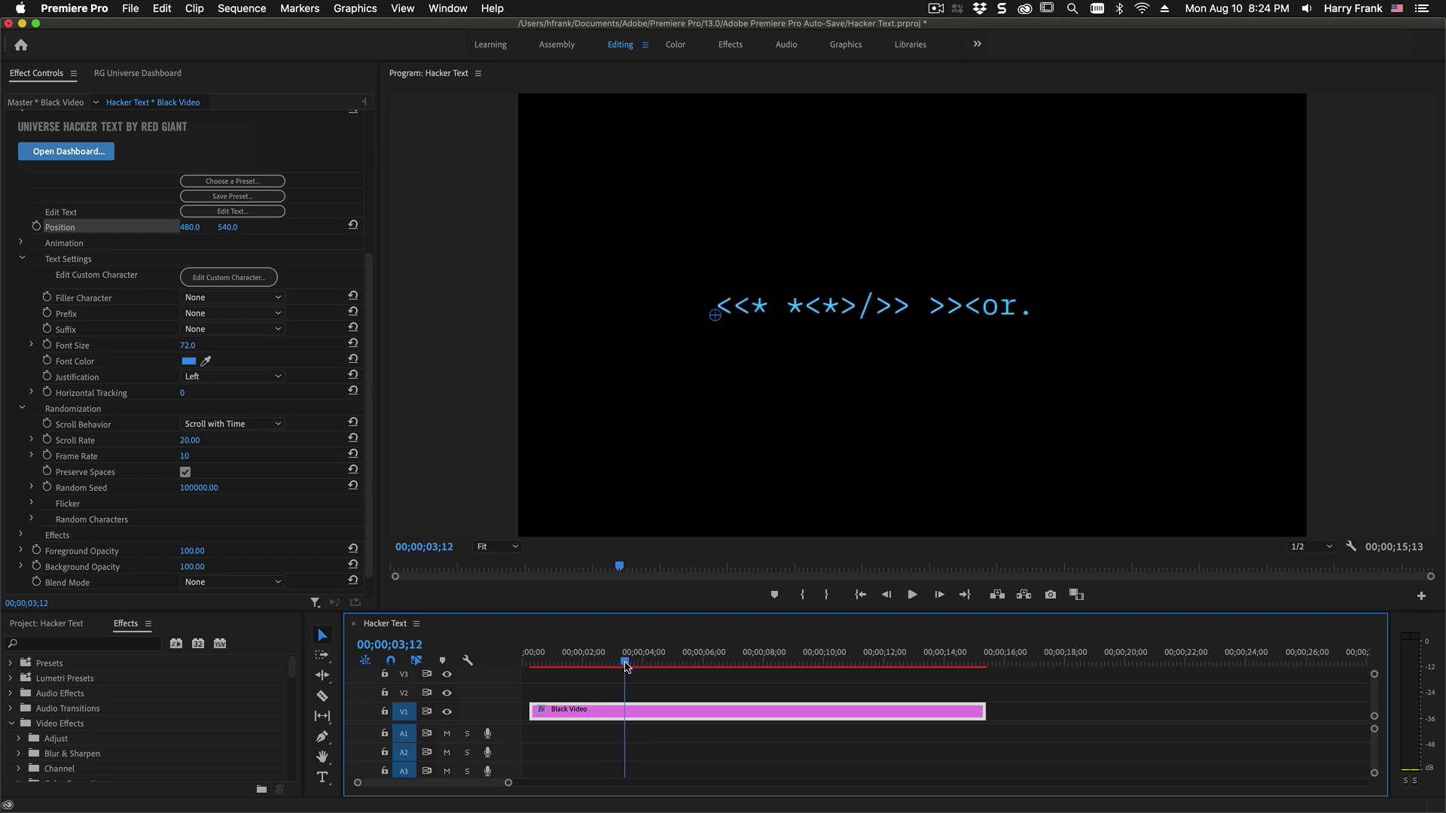
- Set Scroll Rate to 0 and play the scramble from about two seconds
{"action": "left_click", "coordinate": [197, 439]}
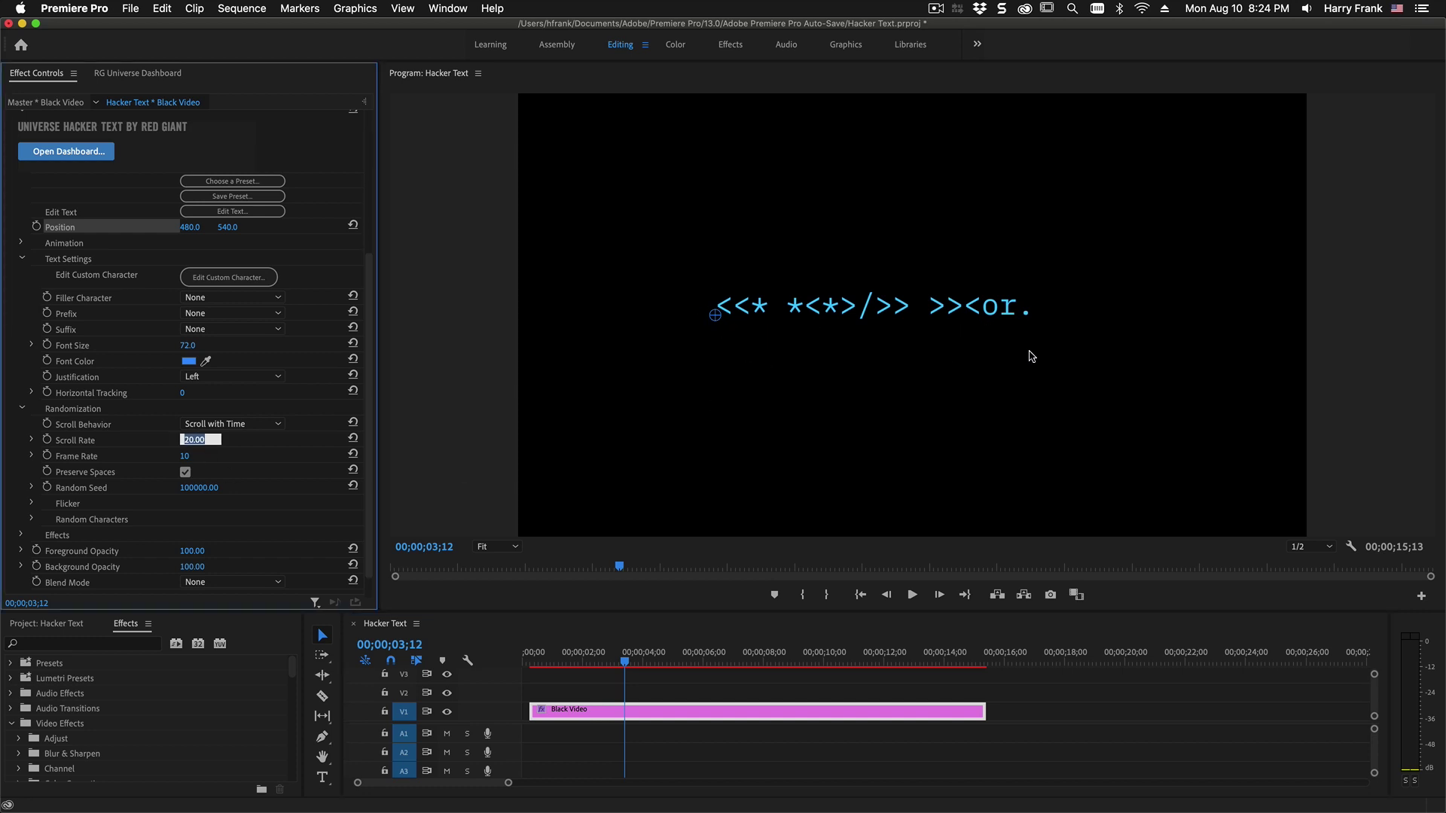
{"action": "type", "text": "0"}
{"action": "key", "text": "Return"}
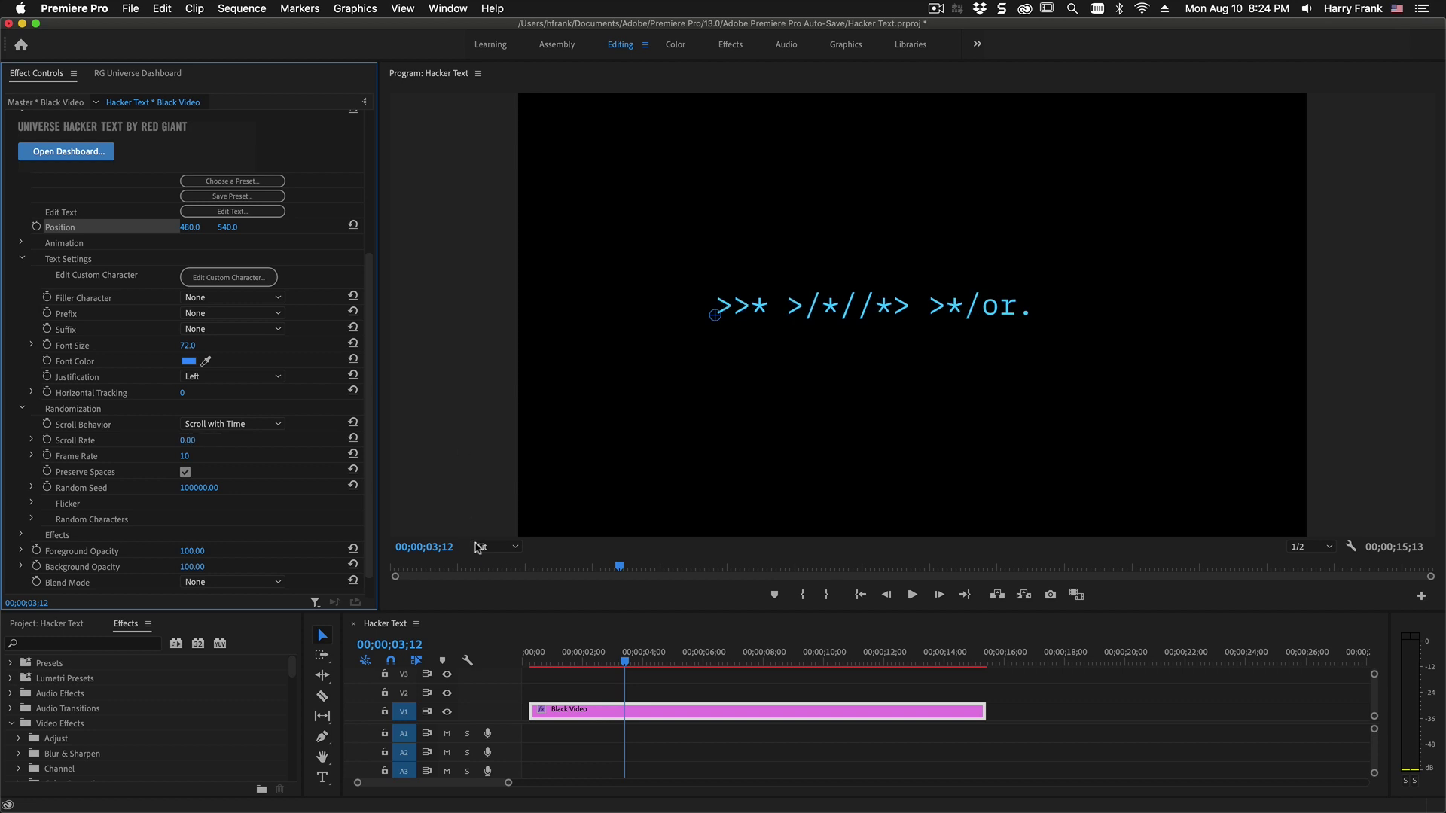
{"action": "left_click", "coordinate": [599, 661]}
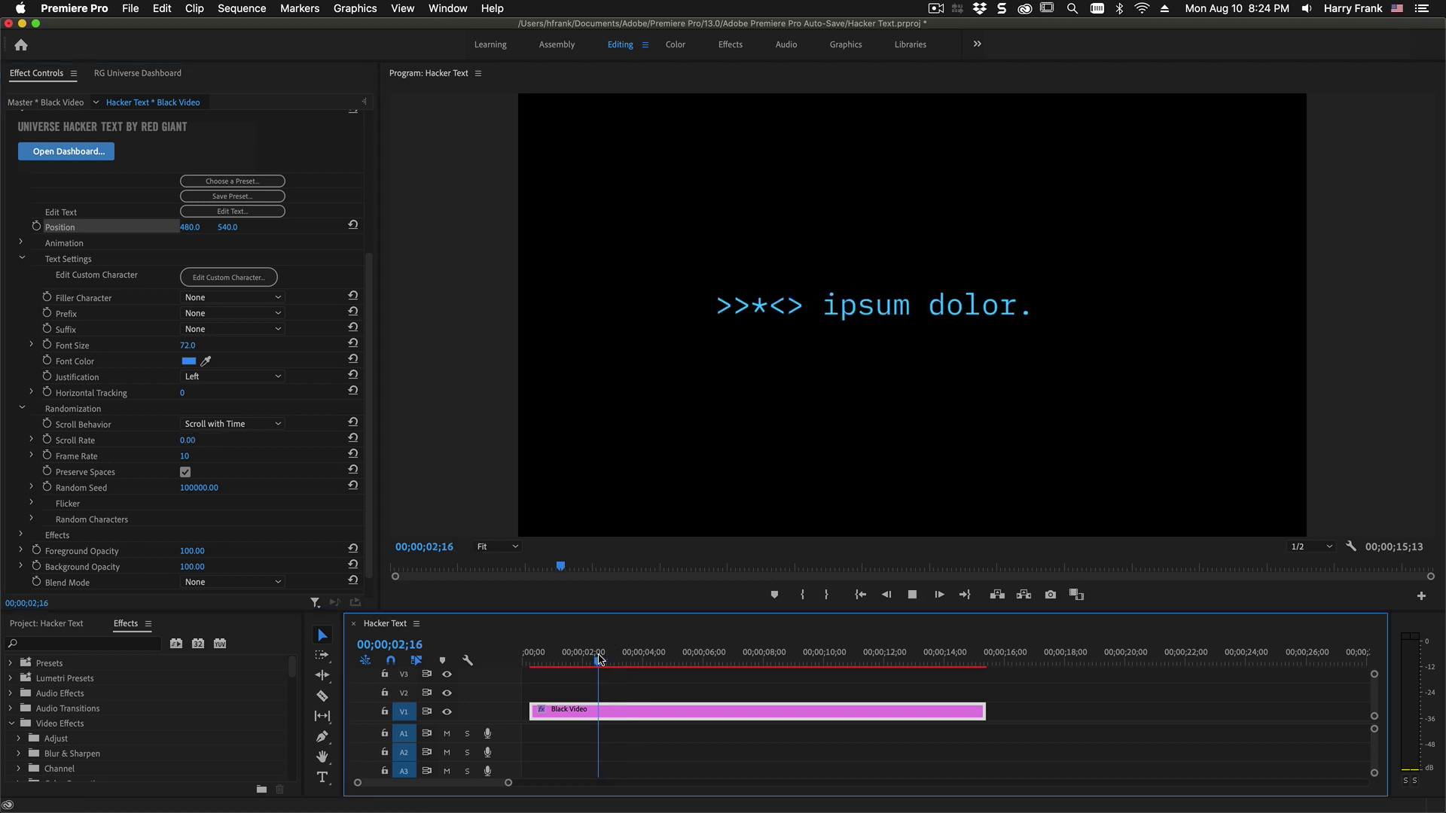
{"action": "key", "text": "space"}
- Set Scroll Rate to -20 and play back the reversed character scroll
{"action": "left_click", "coordinate": [199, 439]}
{"action": "type", "text": "-20"}
{"action": "key", "text": "Return"}
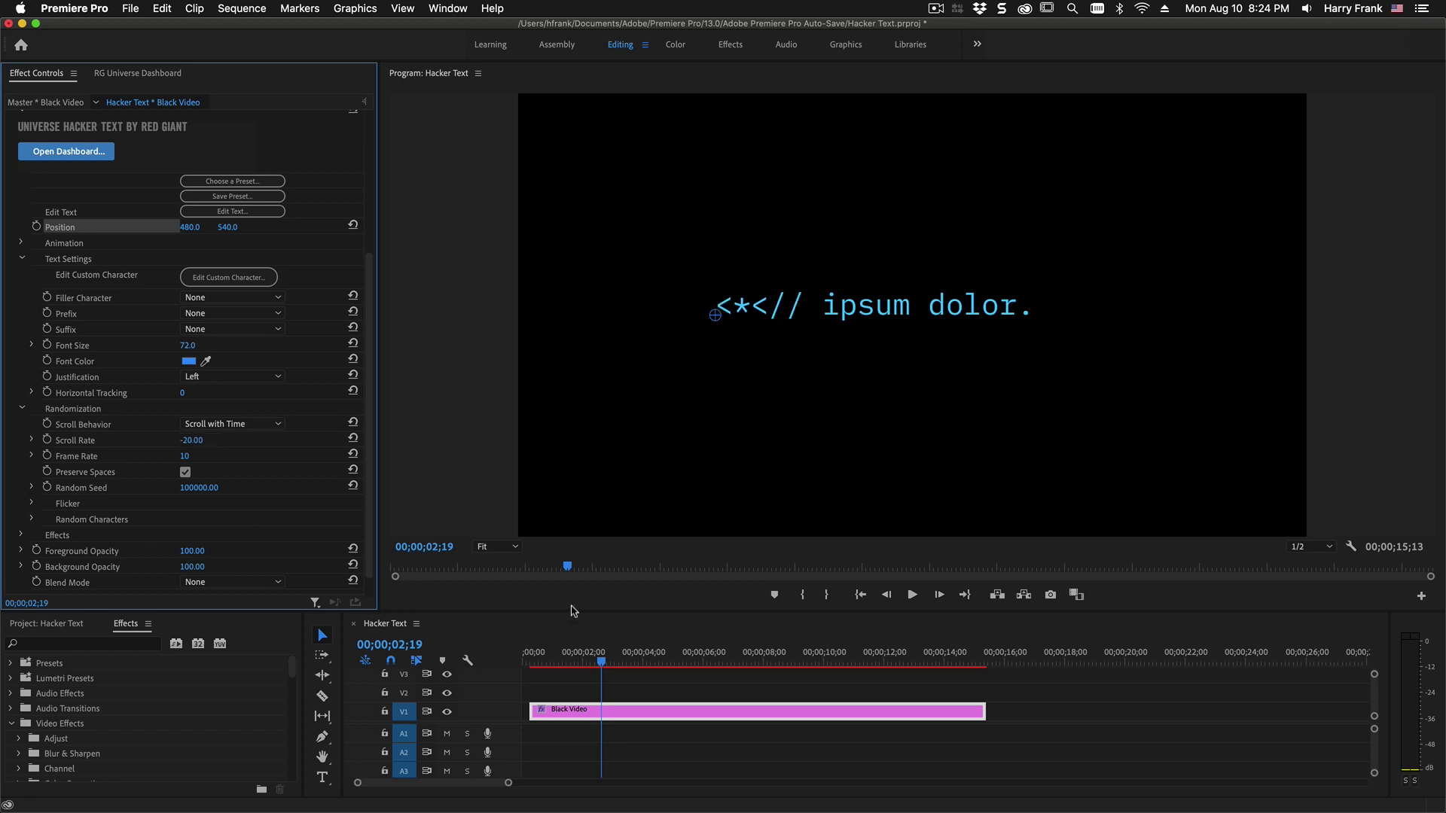
{"action": "left_click_drag", "start_coordinate": [600, 659], "coordinate": [582, 657]}
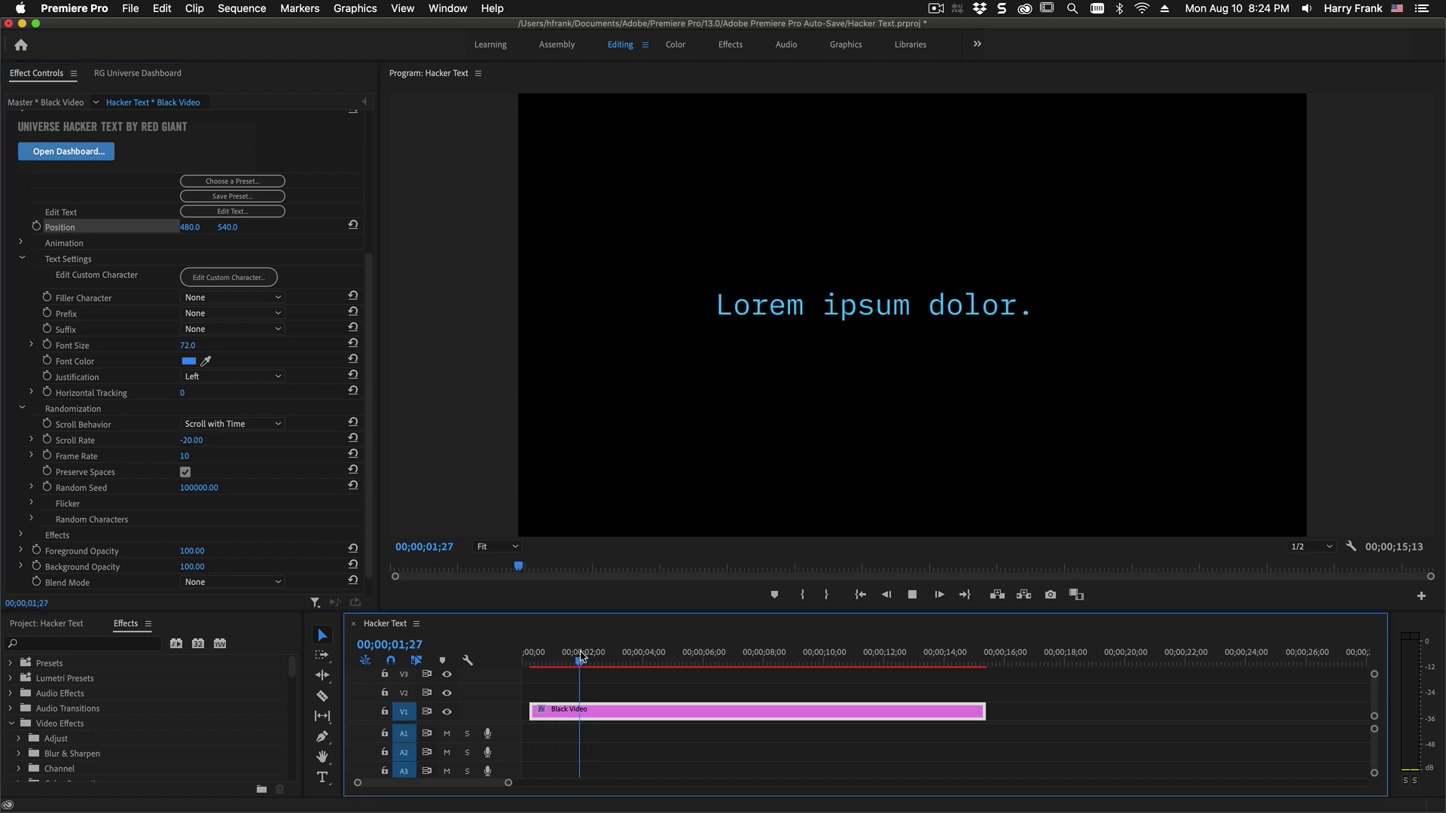
{"action": "key", "text": "space"}
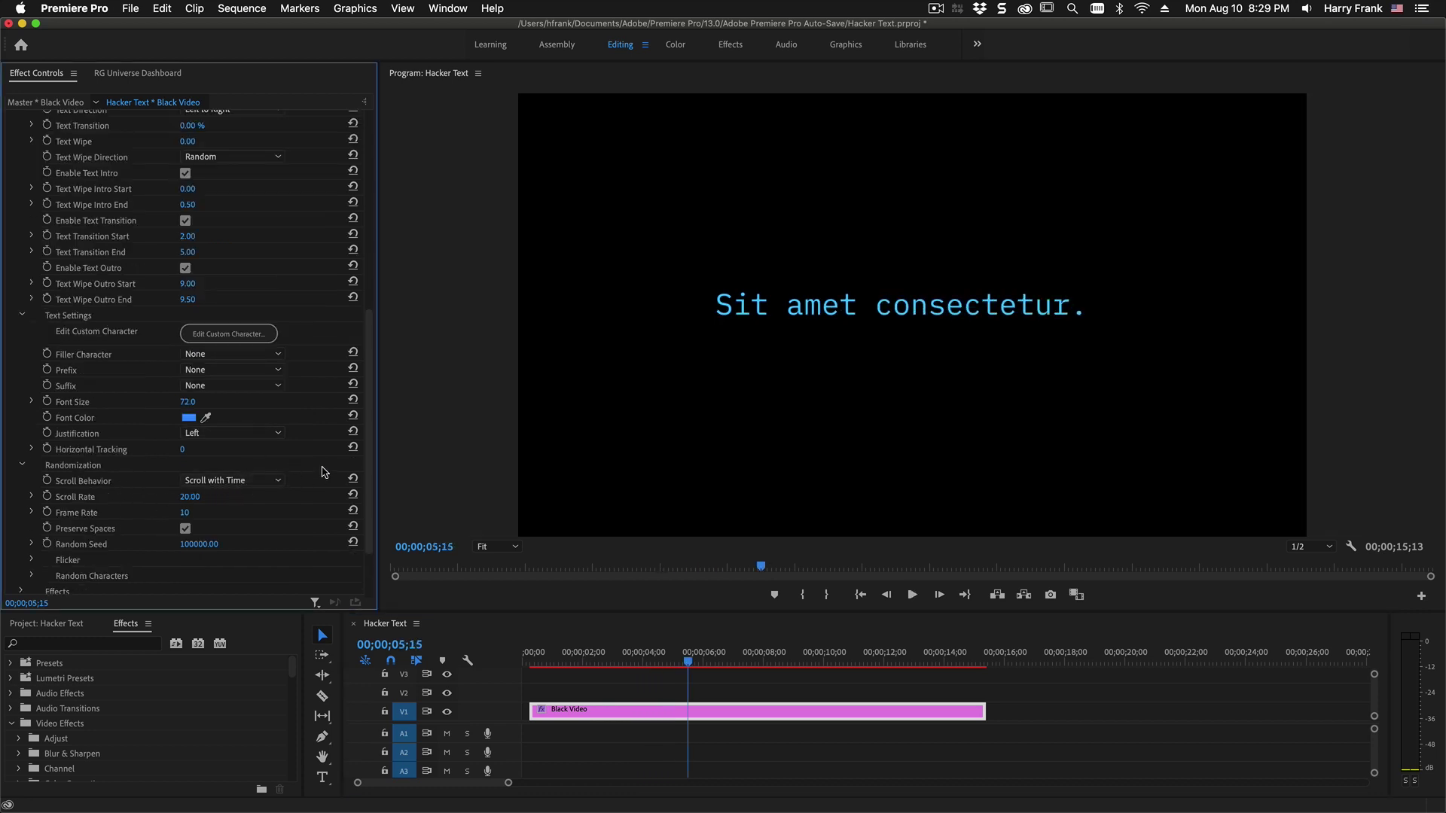
- Switch Animation Timing to Manual
{"action": "scroll", "coordinate": [324, 467], "scroll_direction": "up", "scroll_amount": 5}
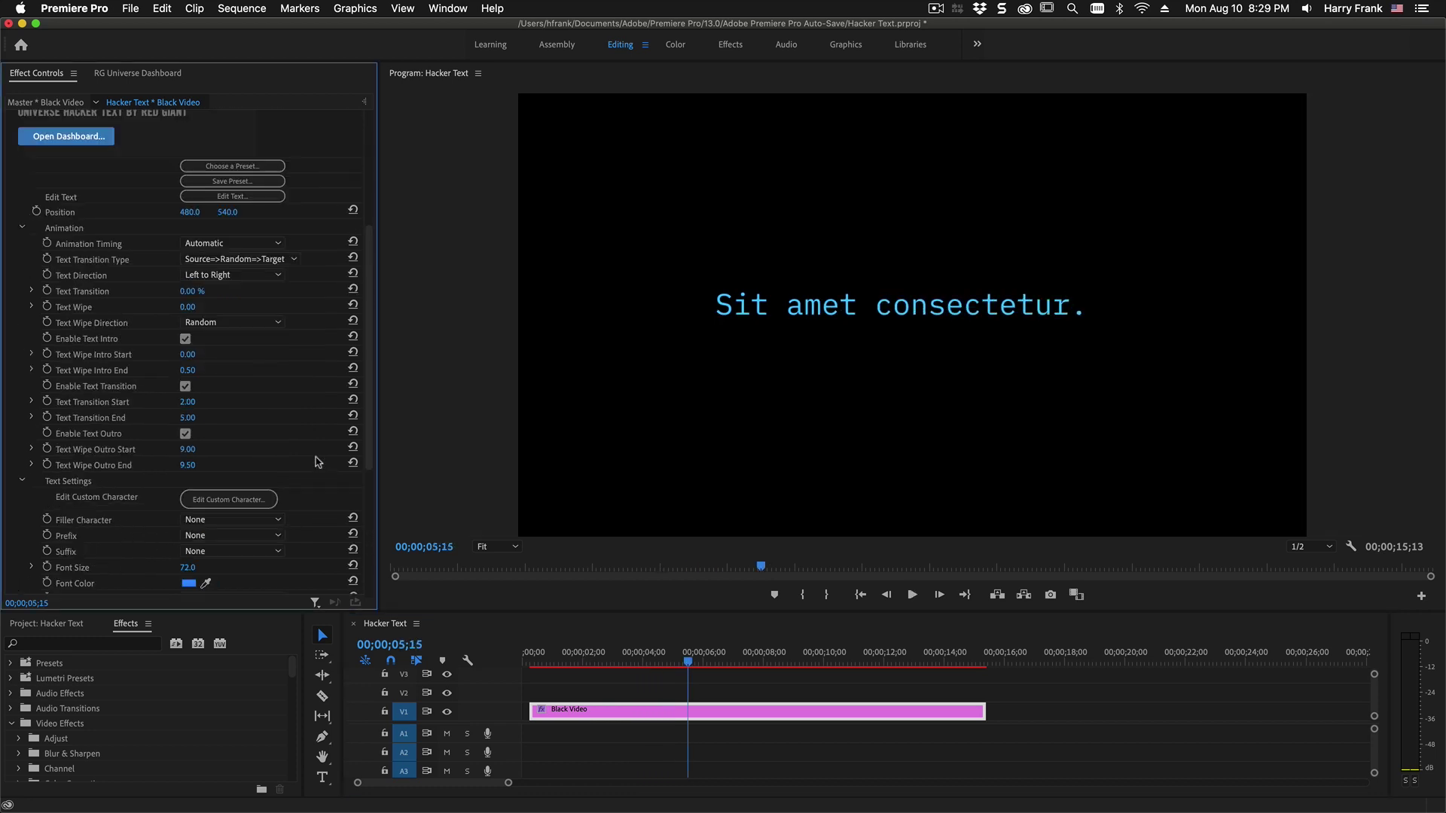
{"action": "left_click", "coordinate": [232, 248]}
{"action": "left_click", "coordinate": [219, 276]}
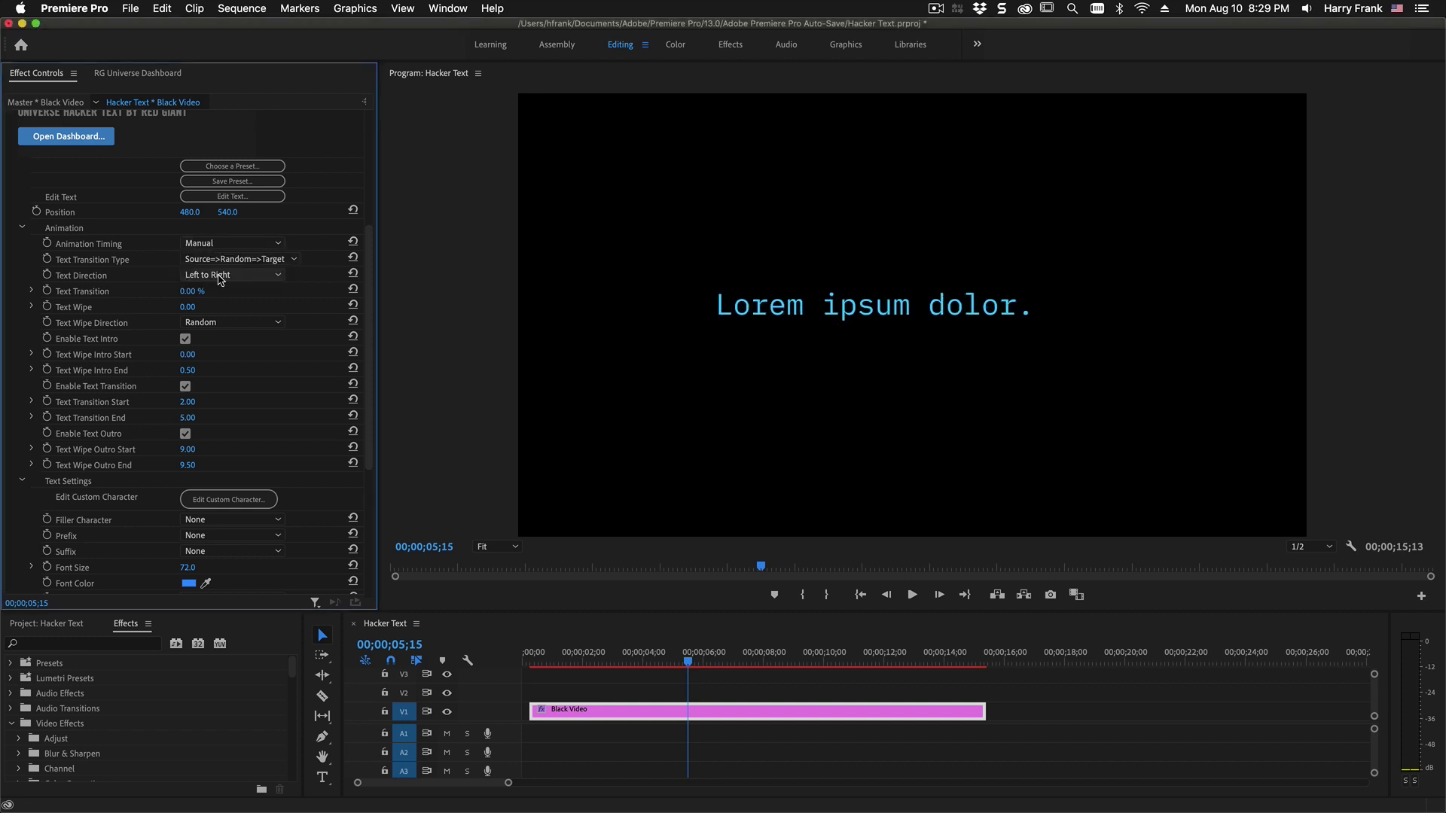
{"action": "scroll", "coordinate": [325, 477], "scroll_direction": "down", "scroll_amount": 5}
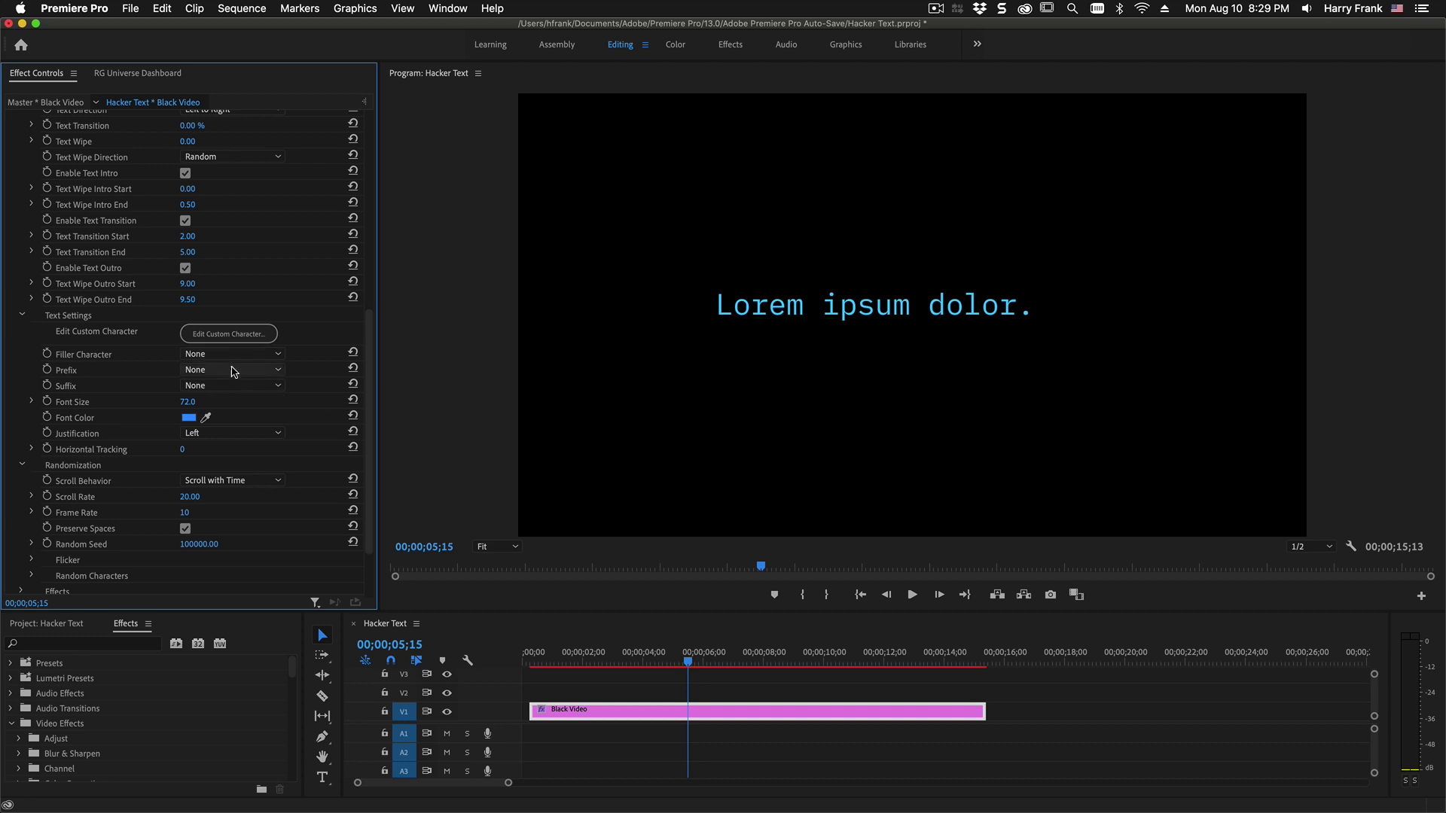
{"action": "scroll", "coordinate": [294, 339], "scroll_direction": "up", "scroll_amount": 8}
- Set Text Transition to 50 %
{"action": "left_click", "coordinate": [188, 381]}
{"action": "type", "text": "50"}
{"action": "key", "text": "Return"}
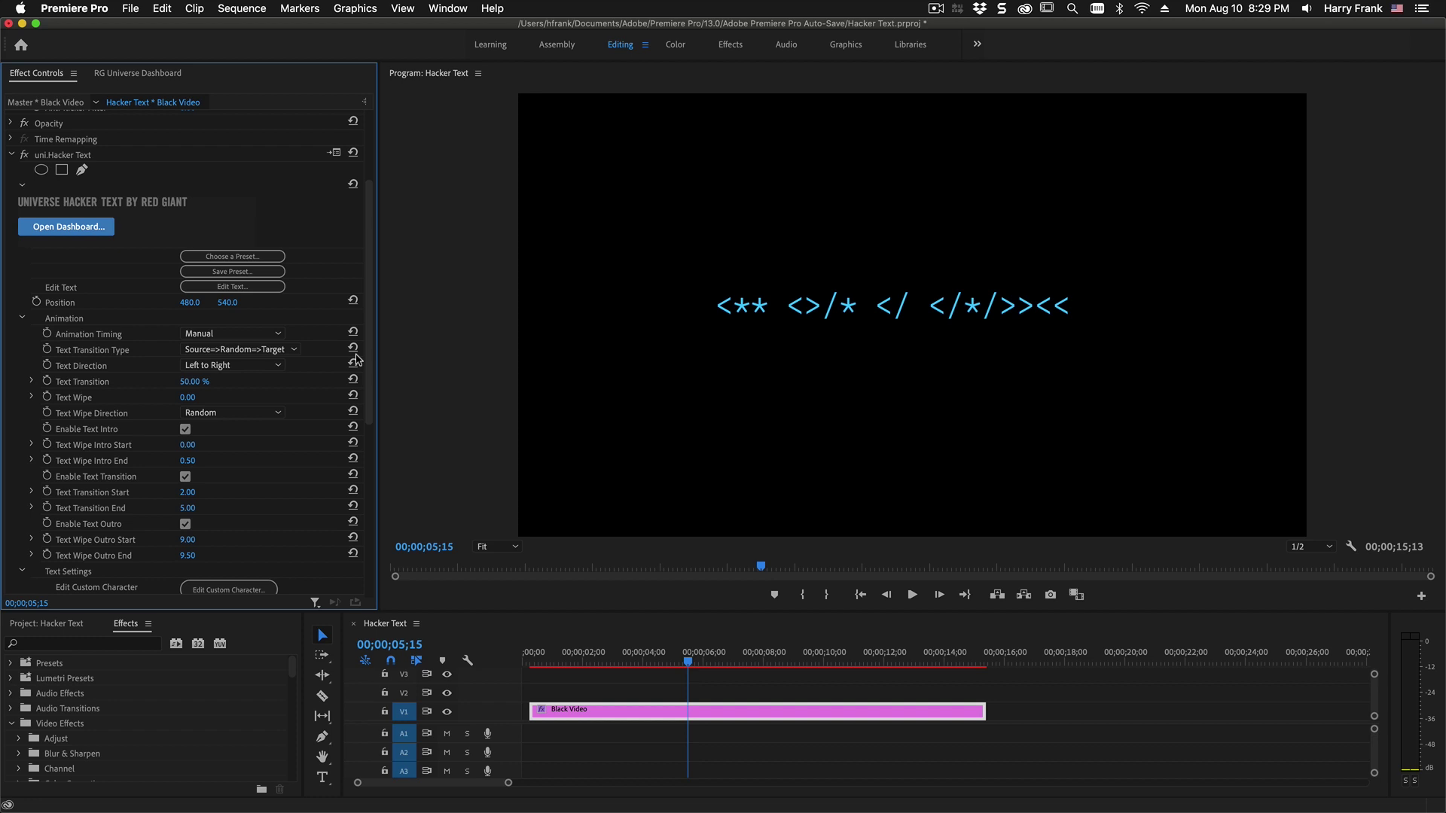
{"action": "left_click_drag", "start_coordinate": [374, 362], "coordinate": [376, 562]}
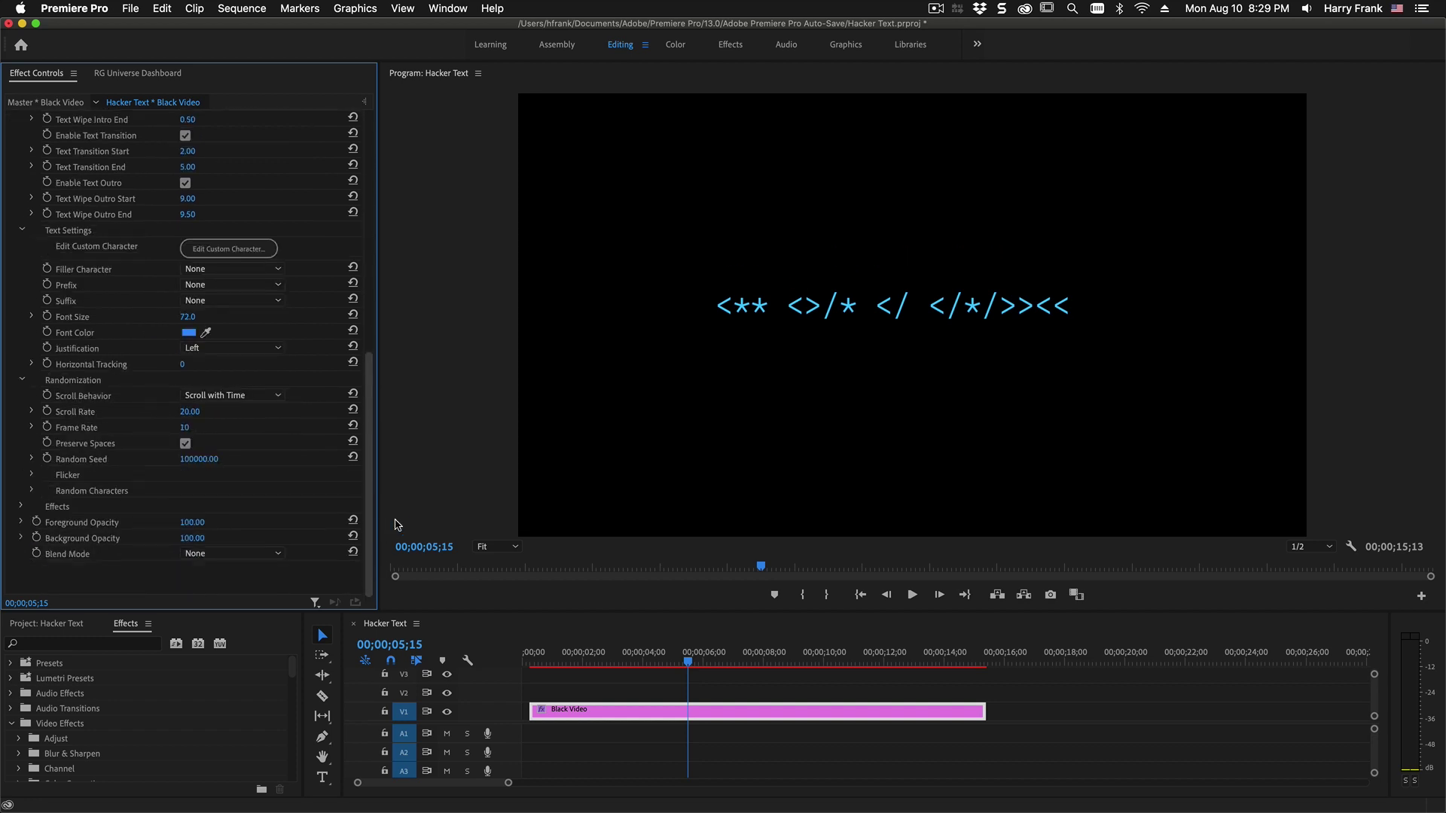
- Make characters scroll with the transition and adjust Text Transition to 29 %, then 43 %
{"action": "scroll", "coordinate": [332, 467], "scroll_direction": "up", "scroll_amount": 3}
{"action": "left_click", "coordinate": [240, 470]}
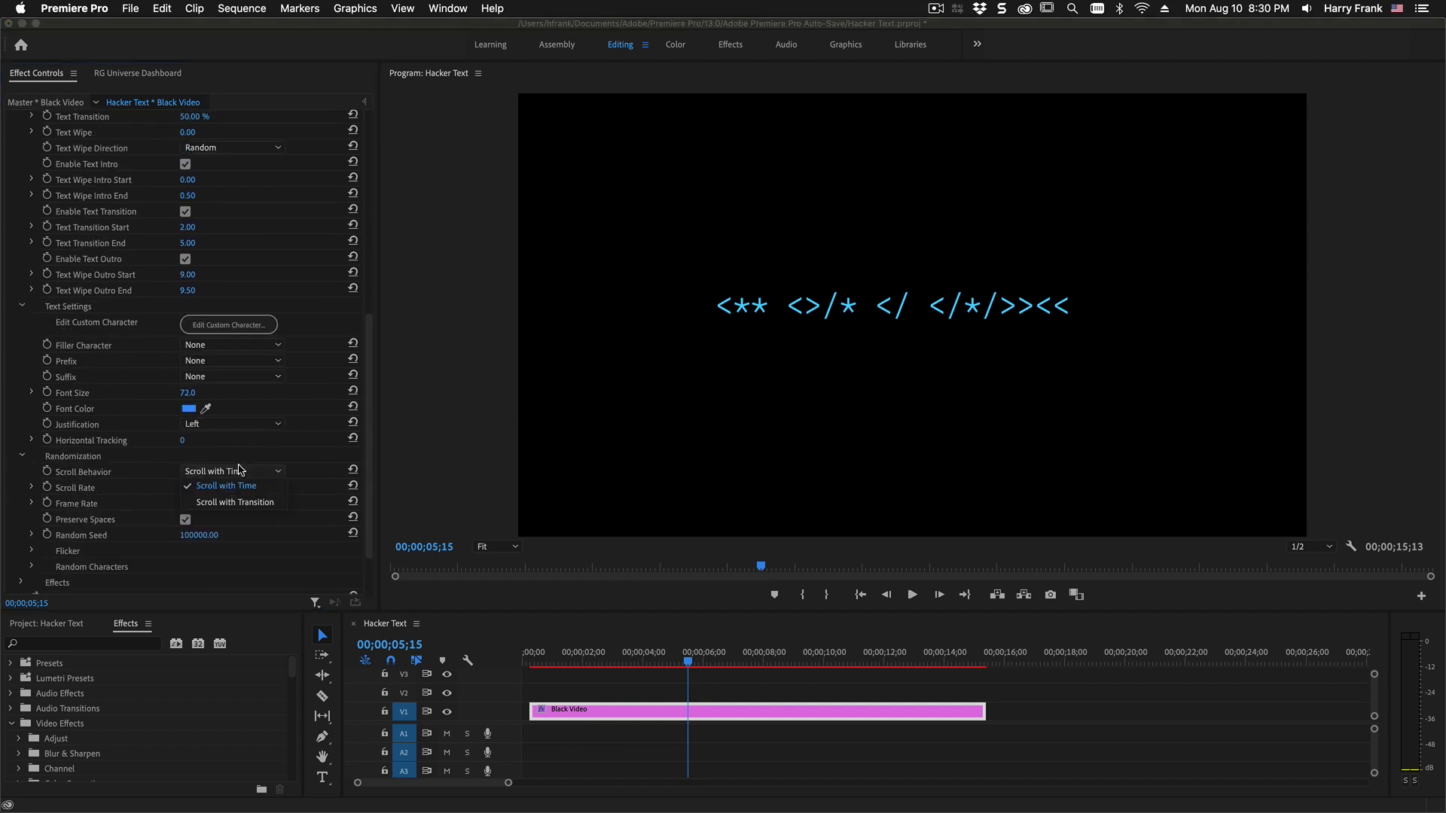
{"action": "left_click", "coordinate": [260, 503]}
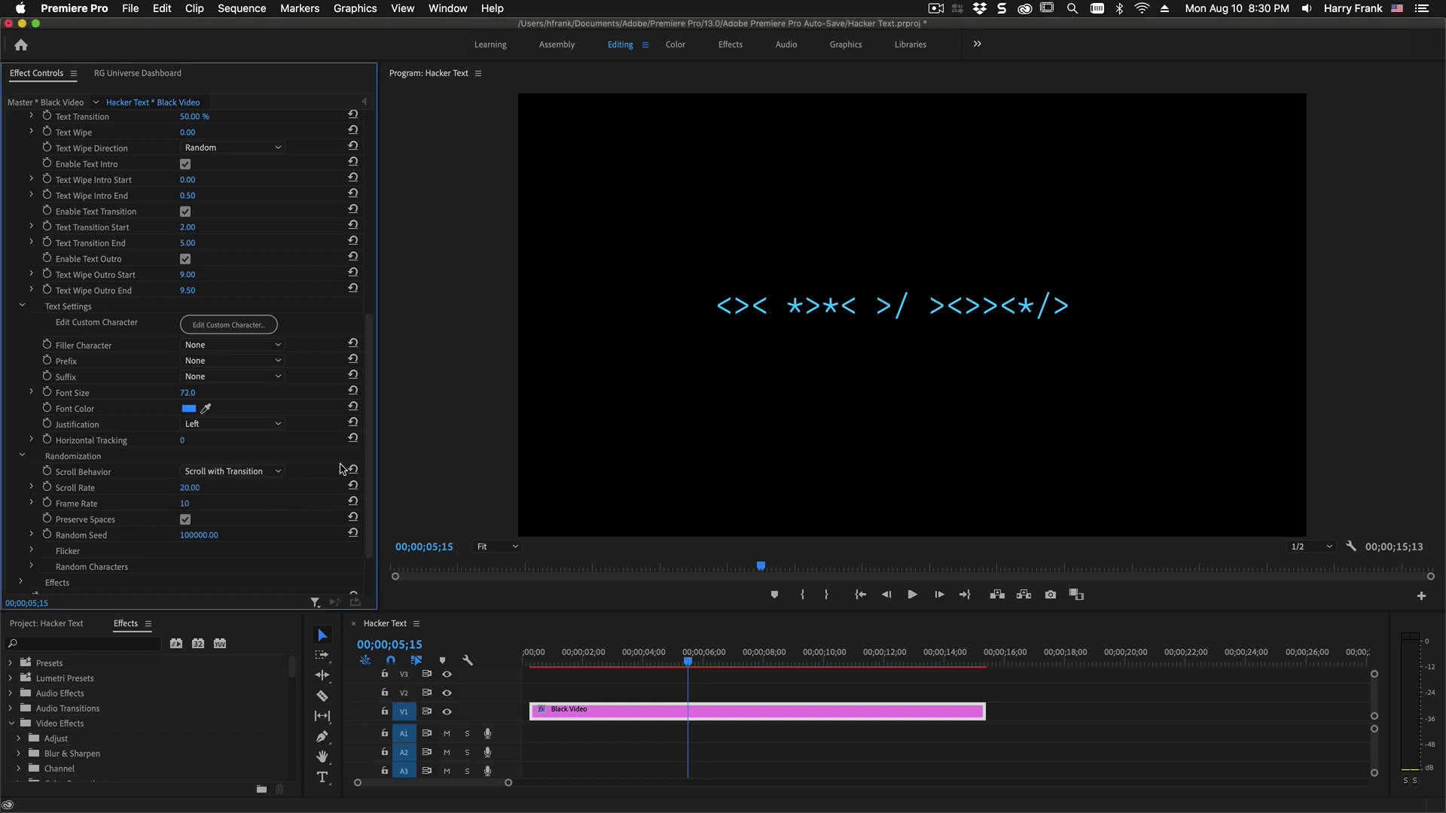
{"action": "scroll", "coordinate": [328, 356], "scroll_direction": "up", "scroll_amount": 8}
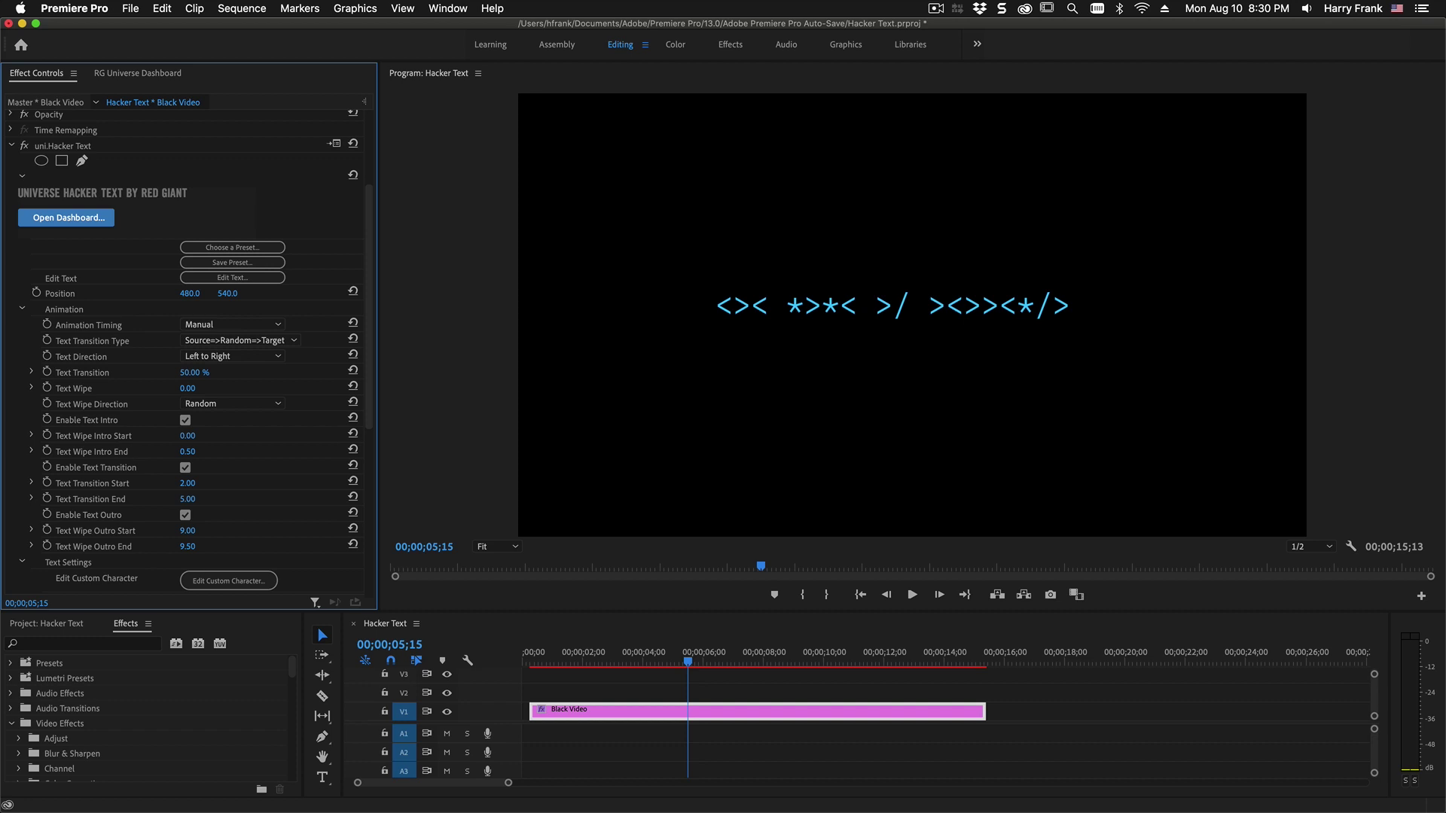
{"action": "left_click_drag", "start_coordinate": [188, 372], "coordinate": [183, 372]}
{"action": "left_click", "coordinate": [201, 370]}
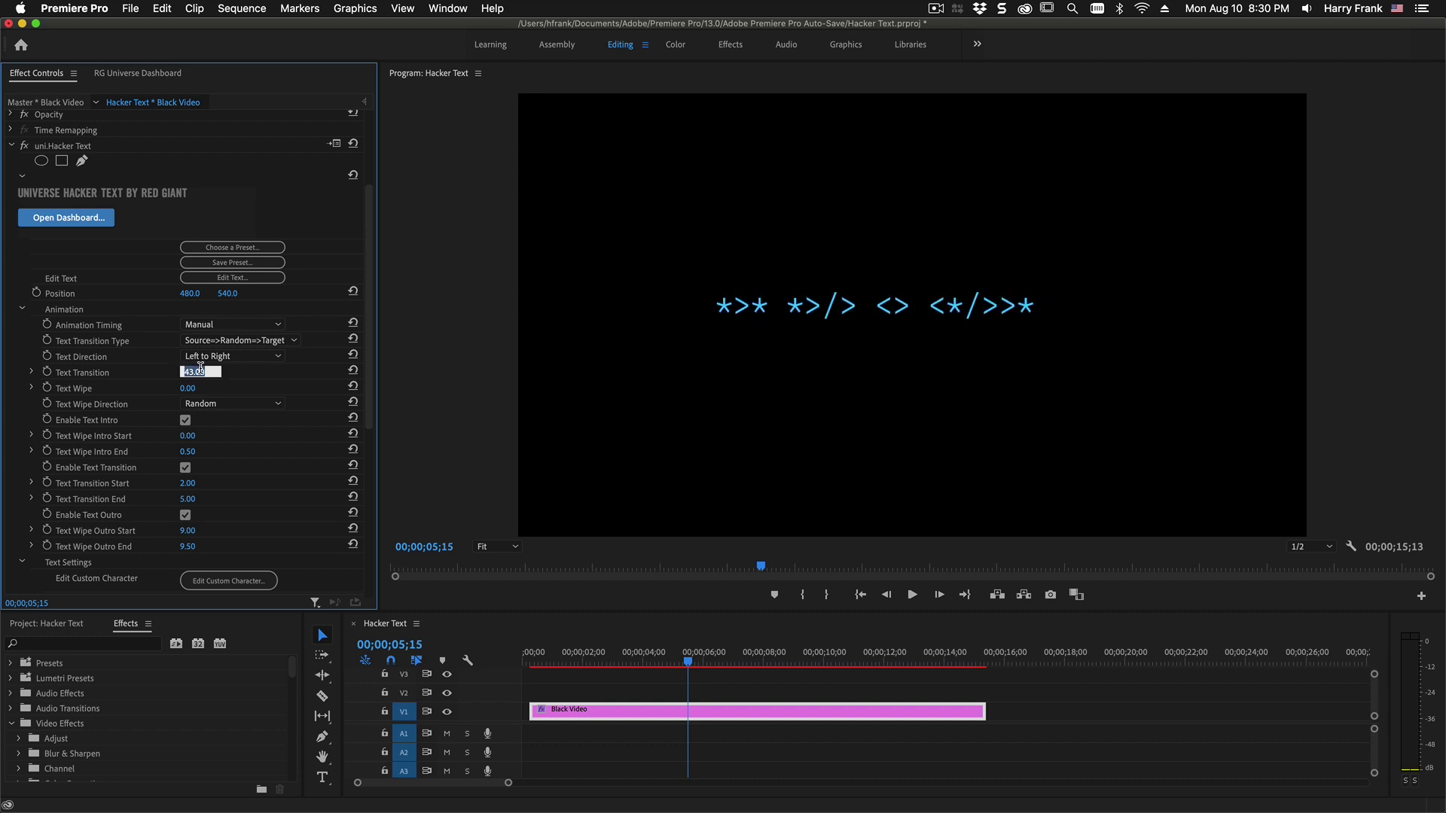
- Set Scroll Behavior back to scrolling with time and preview later in the clip
{"action": "scroll", "coordinate": [265, 494], "scroll_direction": "down", "scroll_amount": 5}
{"action": "left_click", "coordinate": [245, 472]}
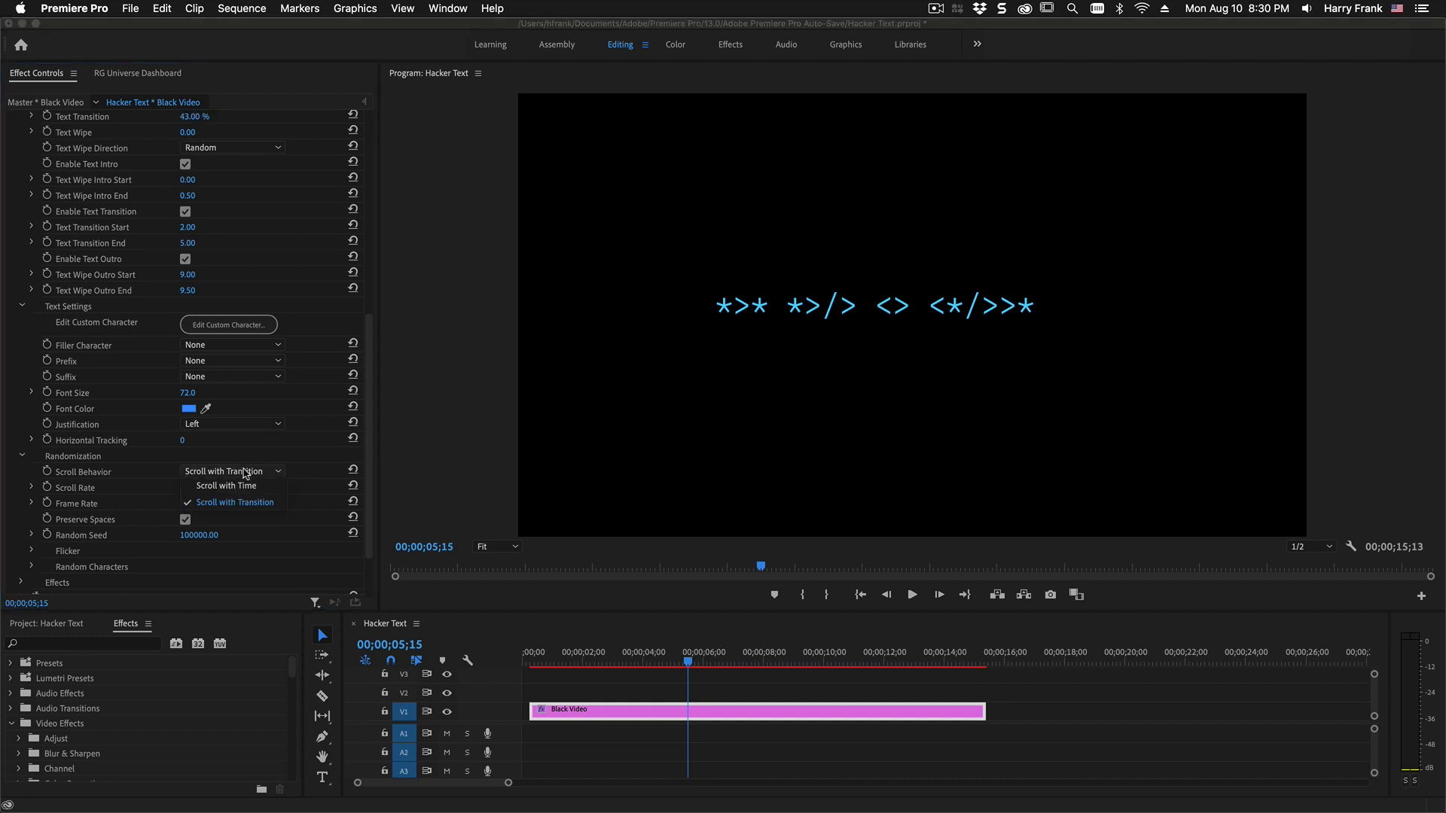
{"action": "left_click", "coordinate": [244, 487]}
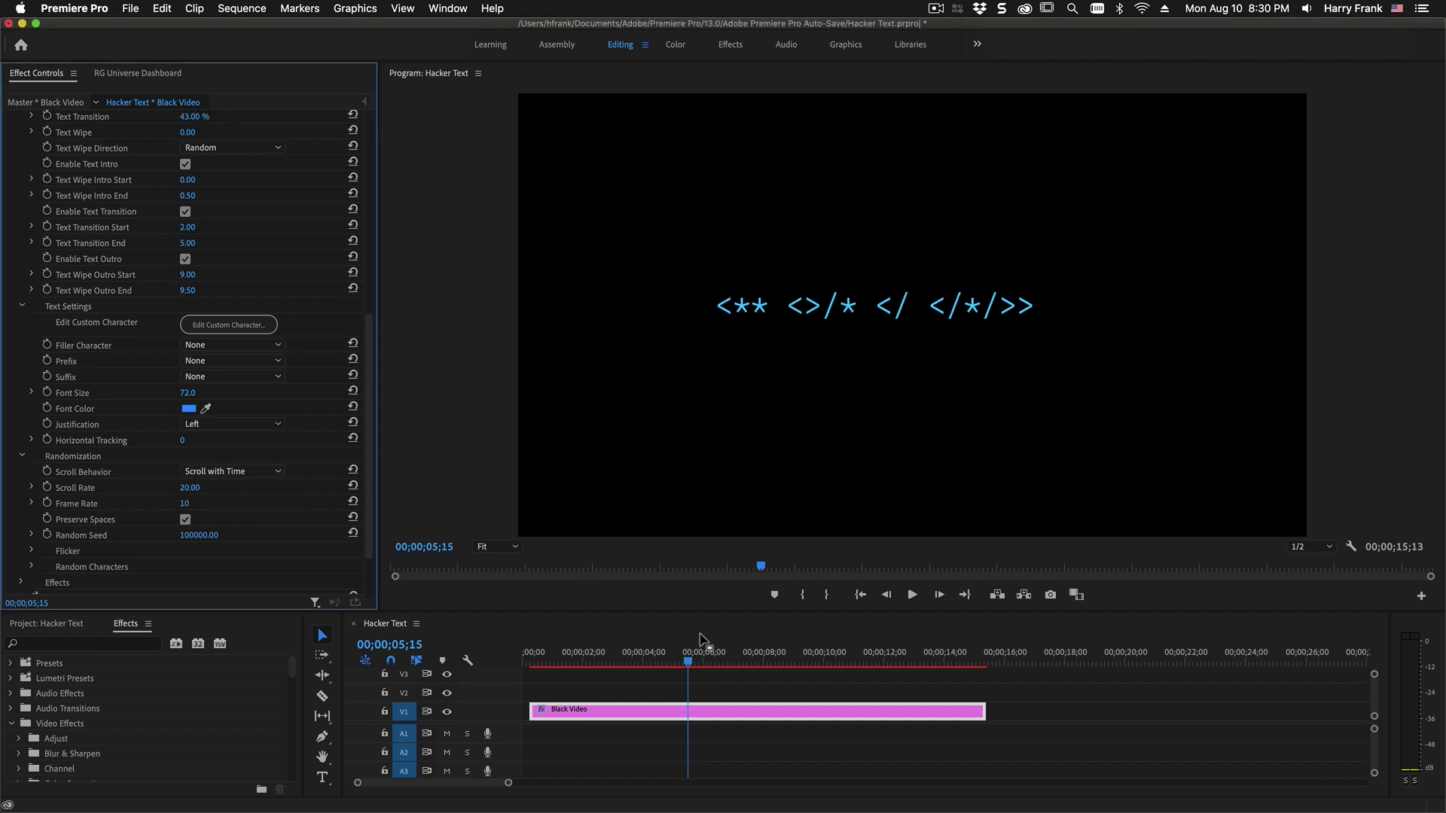
{"action": "left_click_drag", "start_coordinate": [687, 662], "coordinate": [613, 688]}
- Toggle the Preserve Spaces option and preview around four seconds
{"action": "scroll", "coordinate": [187, 445], "scroll_direction": "down", "scroll_amount": 3}
{"action": "left_click", "coordinate": [187, 445]}
{"action": "left_click", "coordinate": [186, 445]}
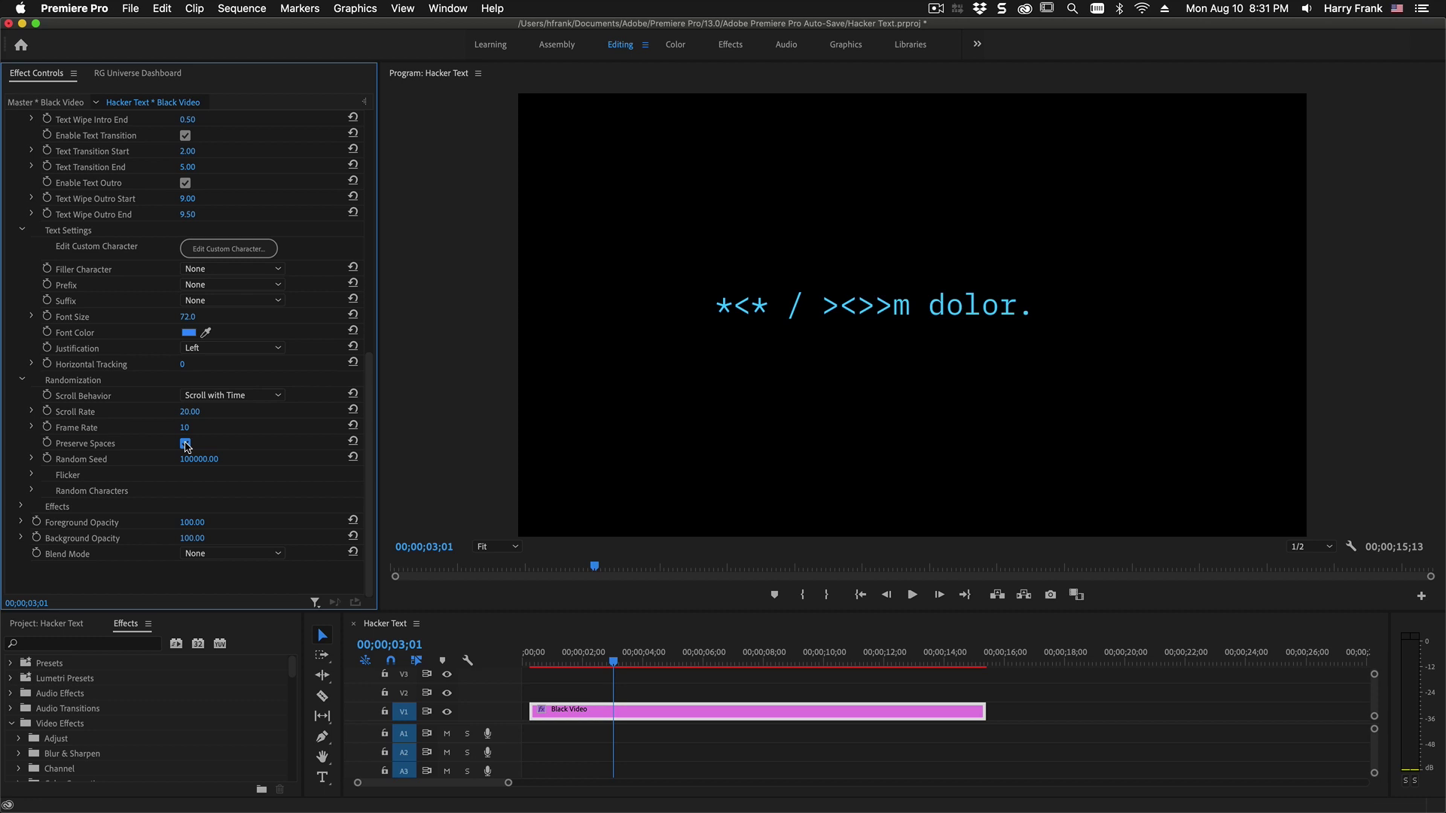
{"action": "mouse_move", "coordinate": [621, 678]}
{"action": "left_mouse_down"}
{"action": "mouse_move", "coordinate": [667, 675]}
{"action": "mouse_move", "coordinate": [557, 678]}
{"action": "mouse_move", "coordinate": [647, 698]}
{"action": "mouse_move", "coordinate": [586, 681]}
{"action": "mouse_move", "coordinate": [699, 670]}
{"action": "mouse_move", "coordinate": [637, 668]}
{"action": "left_mouse_up"}
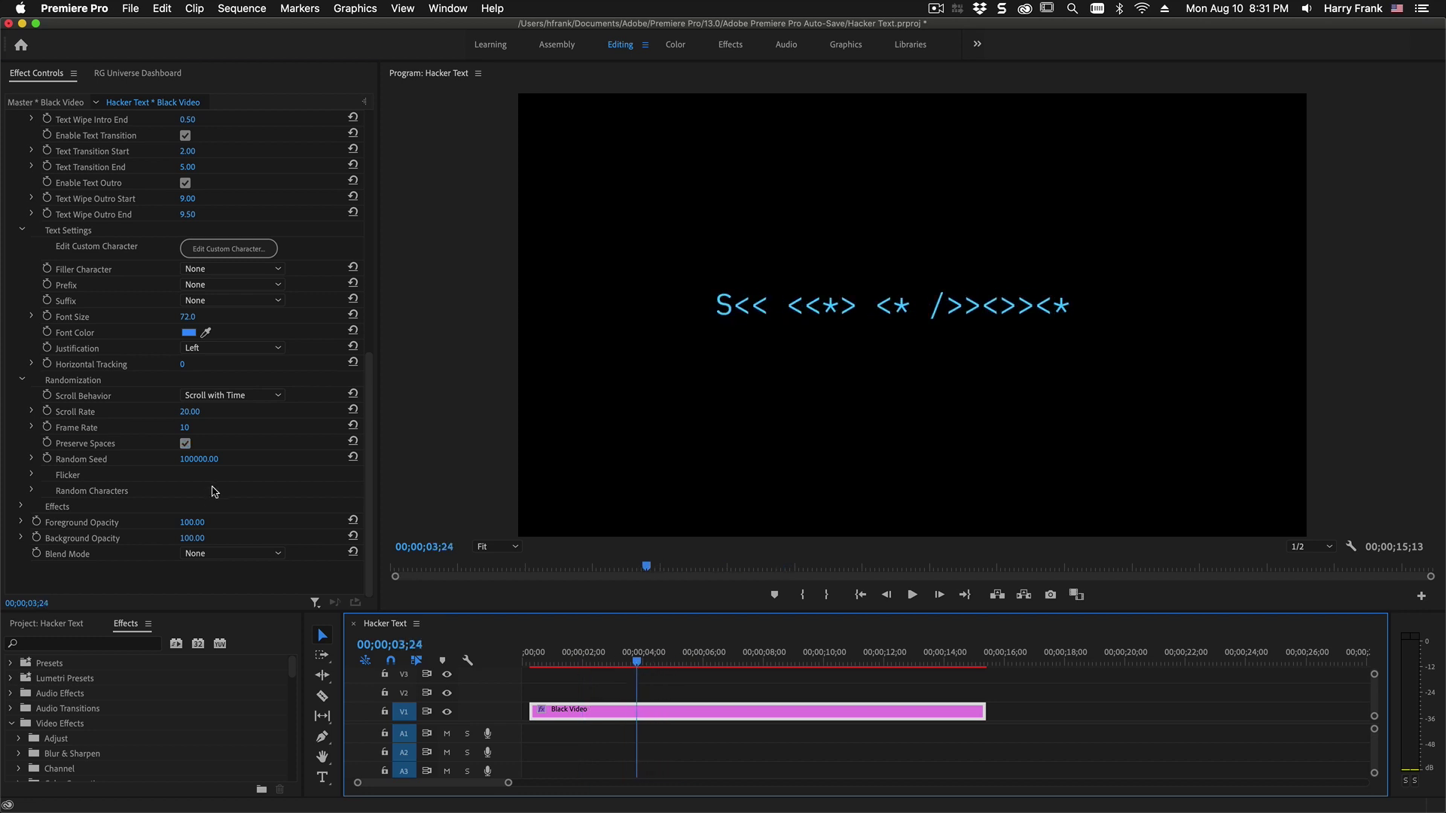
- Set Random Seed to 99980 and turn off Enable Text Outro
{"action": "key", "text": "shift+5"}
{"action": "left_click_drag", "start_coordinate": [211, 459], "coordinate": [207, 460]}
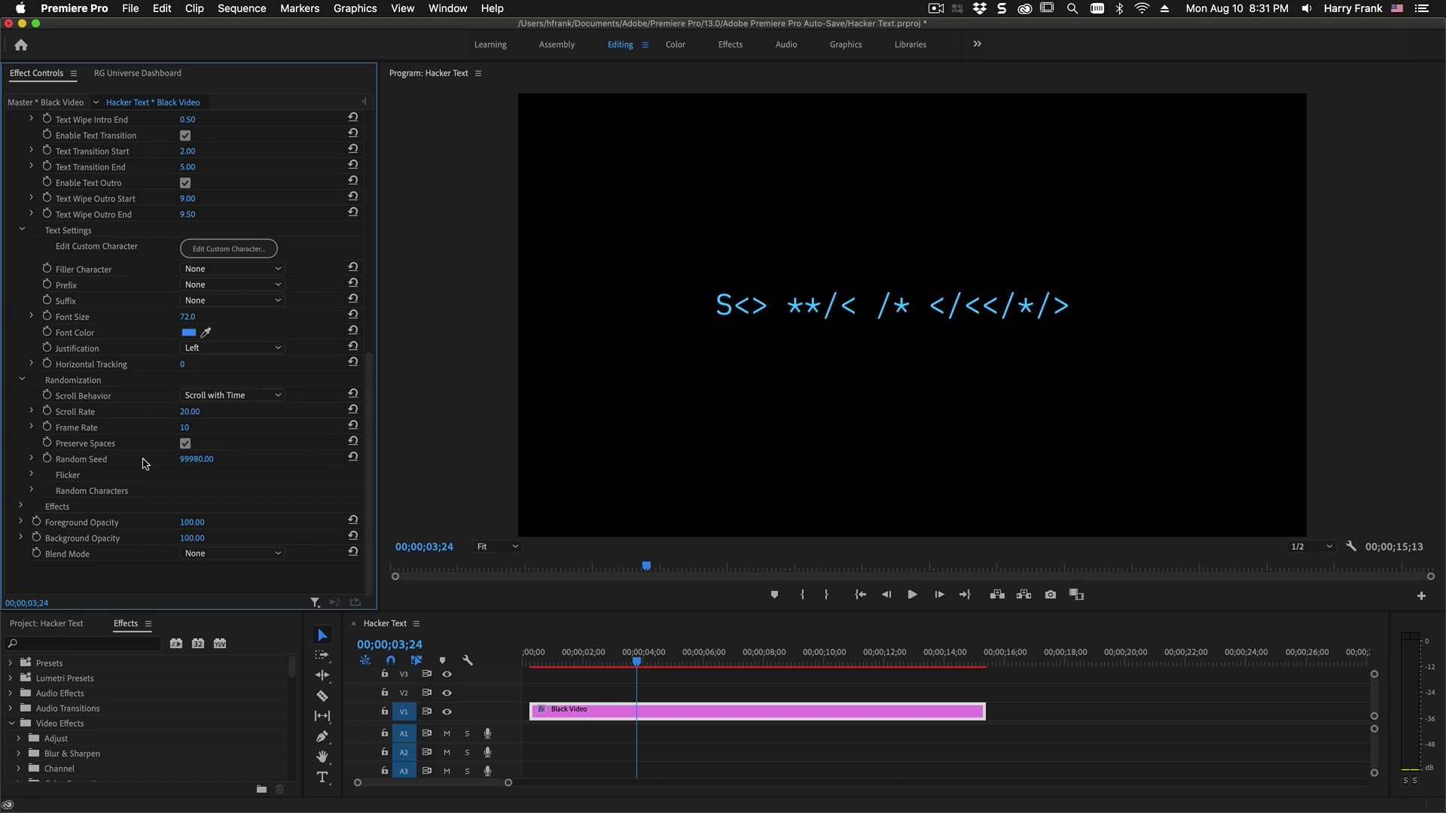
{"action": "left_click", "coordinate": [32, 475]}
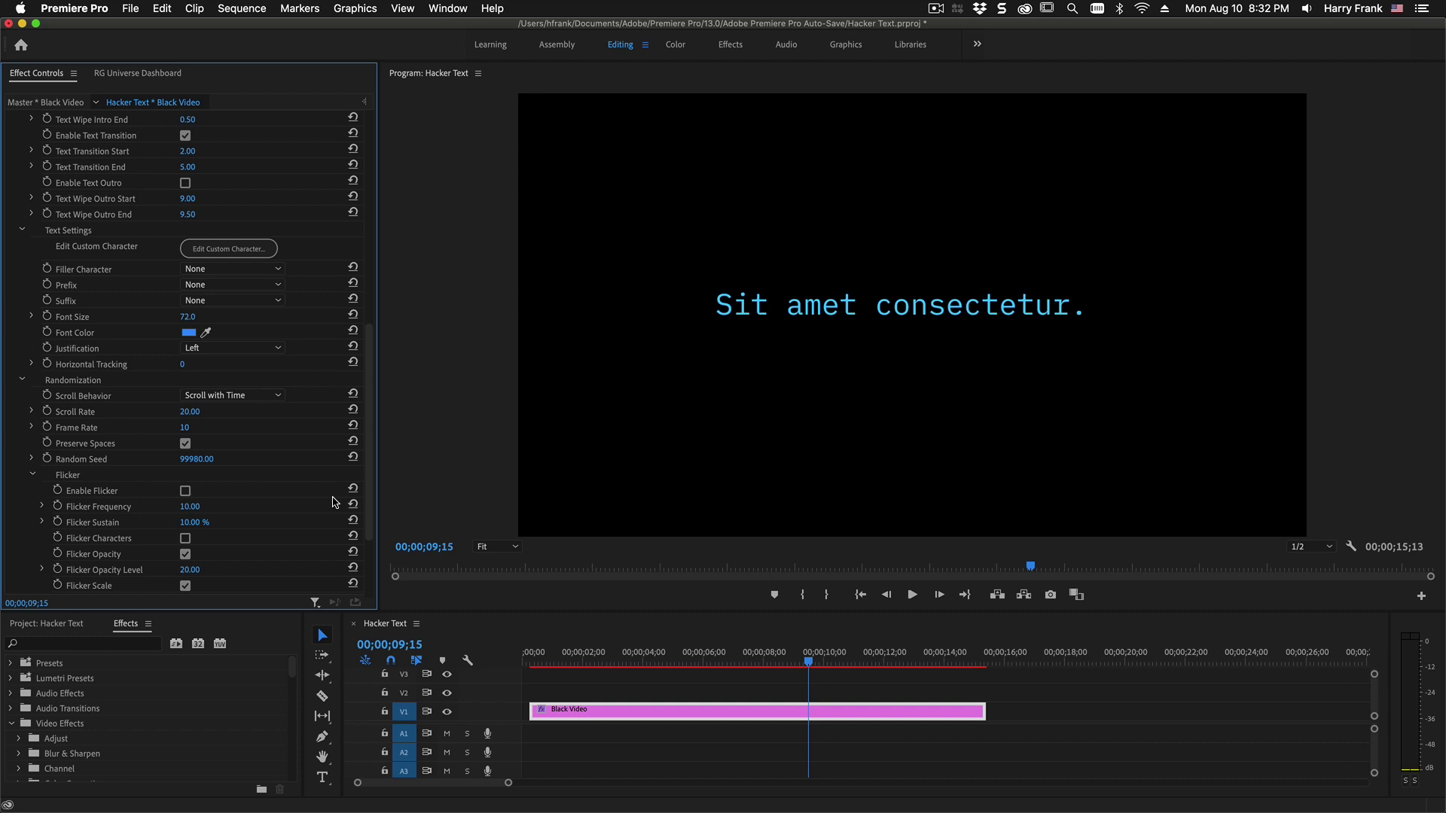
- Turn on text flicker and play it from about seven to ten seconds
{"action": "scroll", "coordinate": [335, 502], "scroll_direction": "down", "scroll_amount": 5}
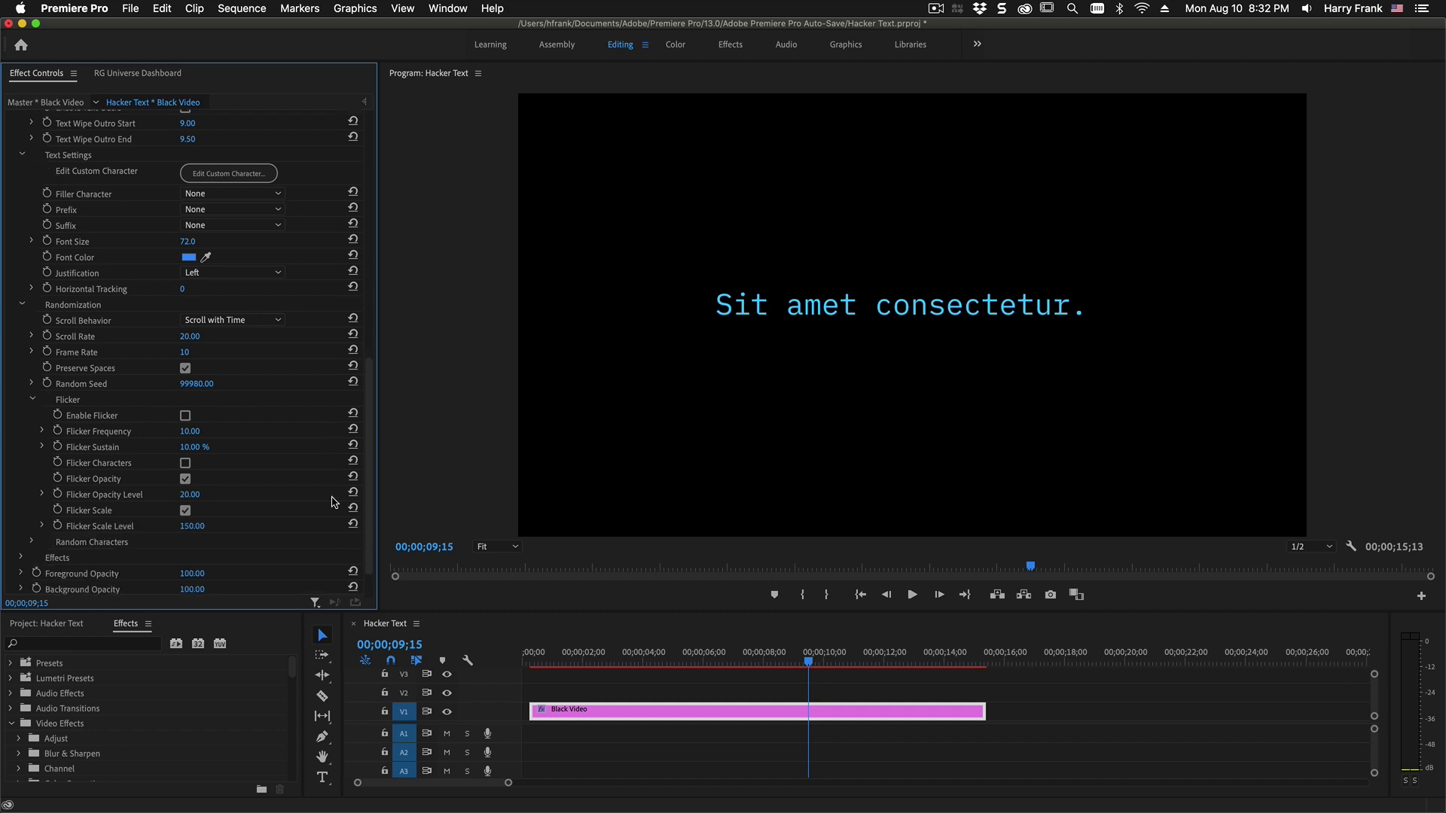
{"action": "left_click", "coordinate": [185, 416]}
{"action": "left_click", "coordinate": [735, 658]}
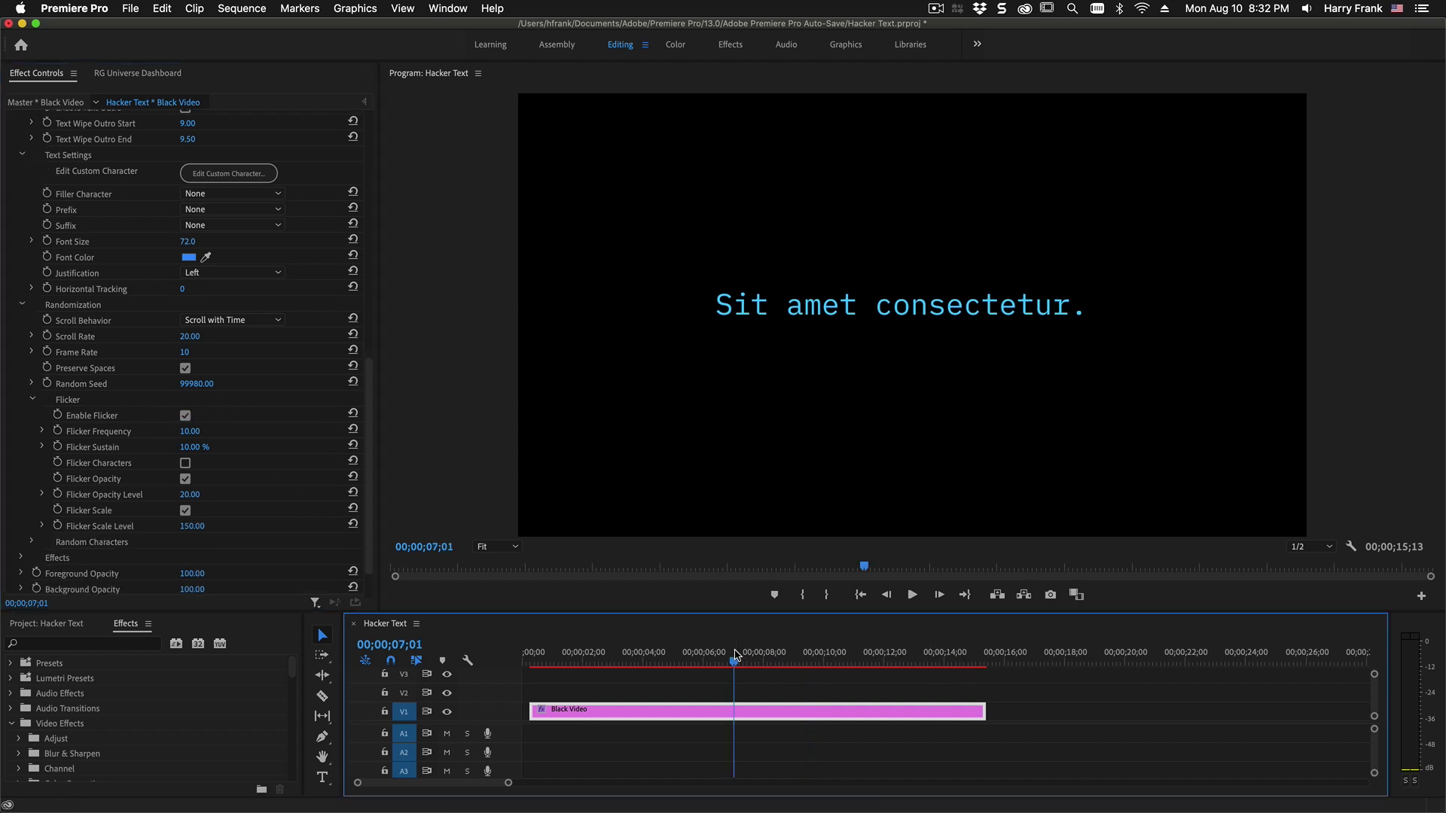
{"action": "key", "text": "space"}
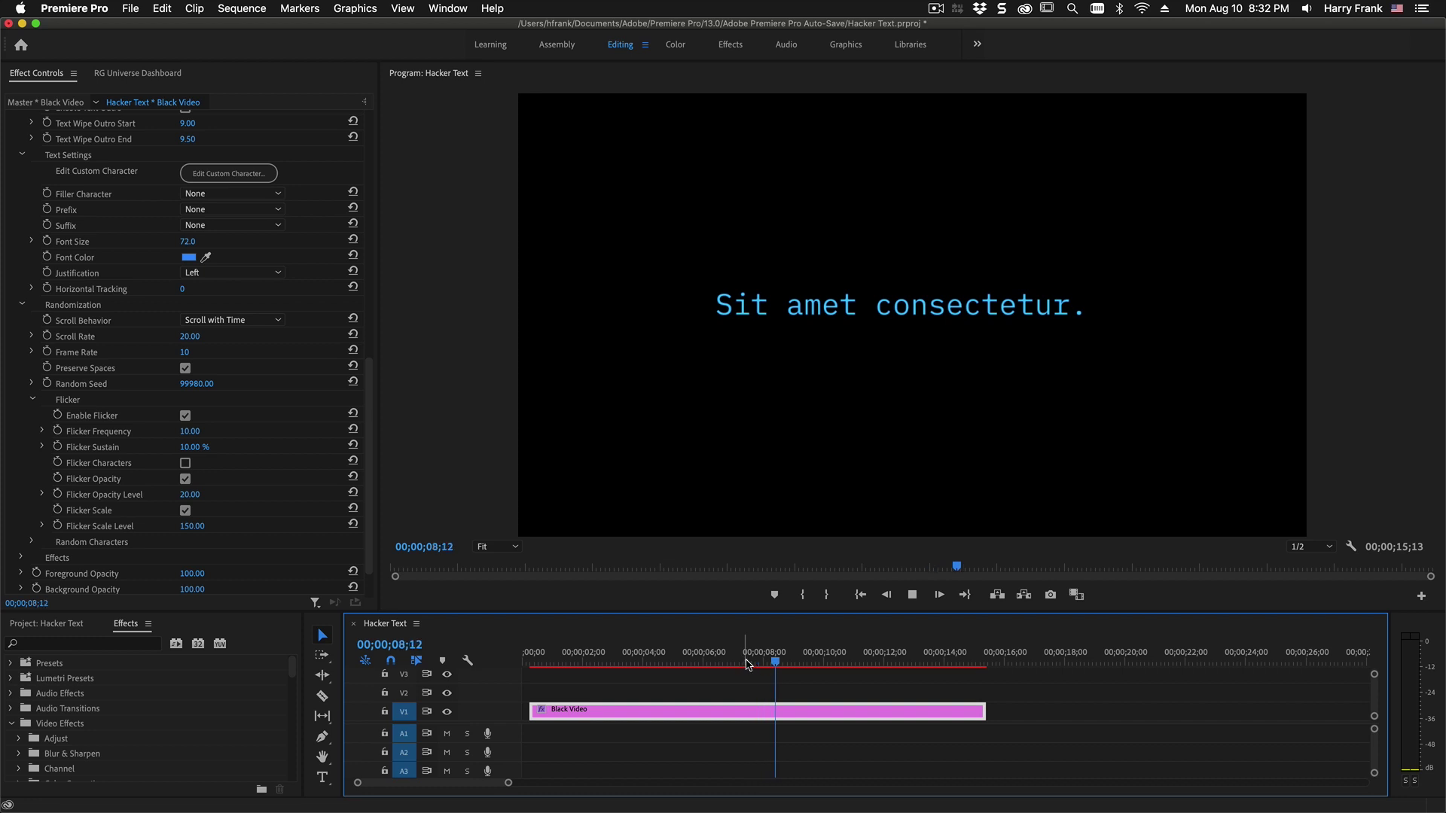
{"action": "key", "text": "space"}
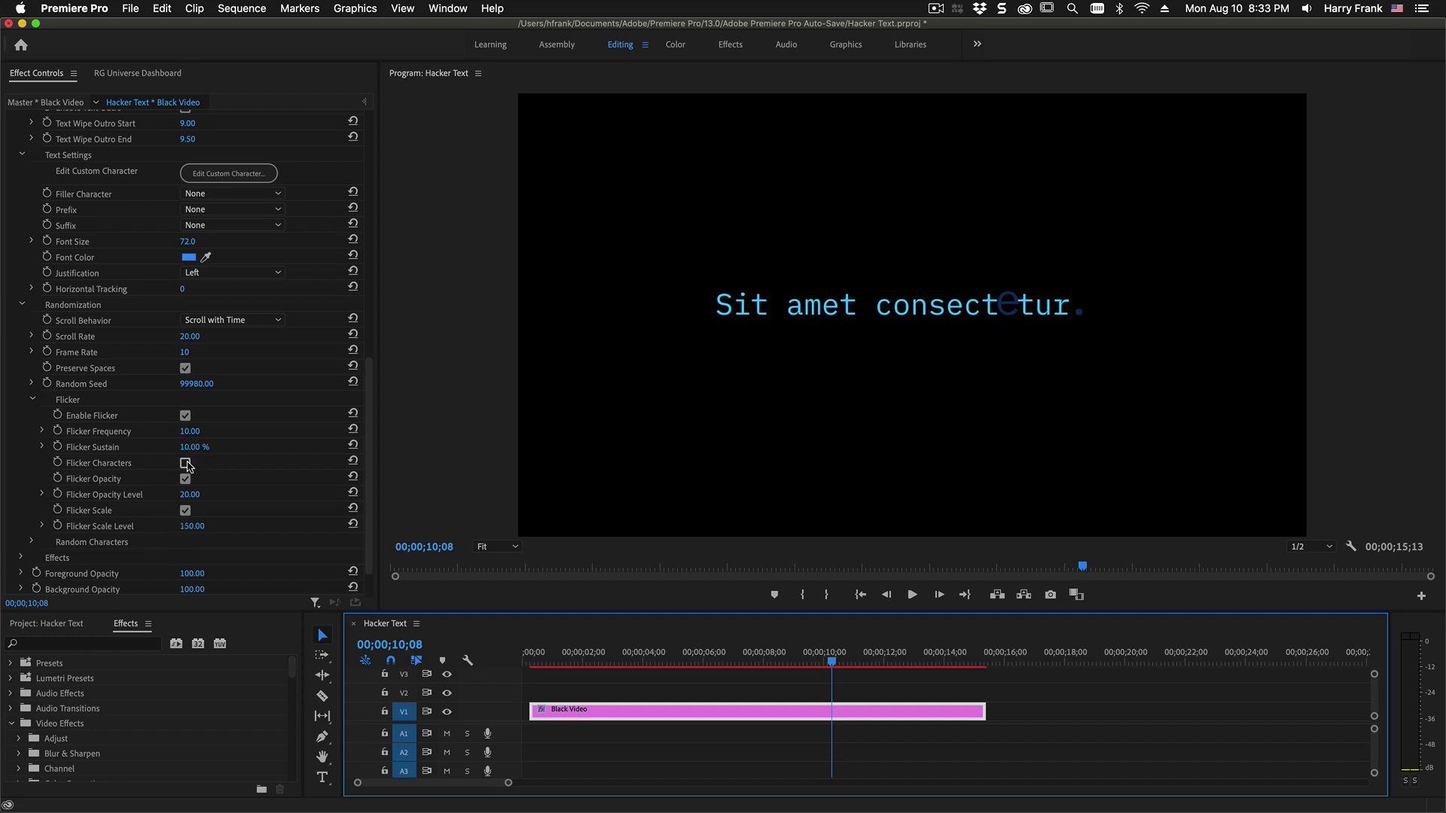
- Raise Flicker Opacity Level to 58 and enable Flicker Scale at level 194
{"action": "left_click", "coordinate": [186, 511]}
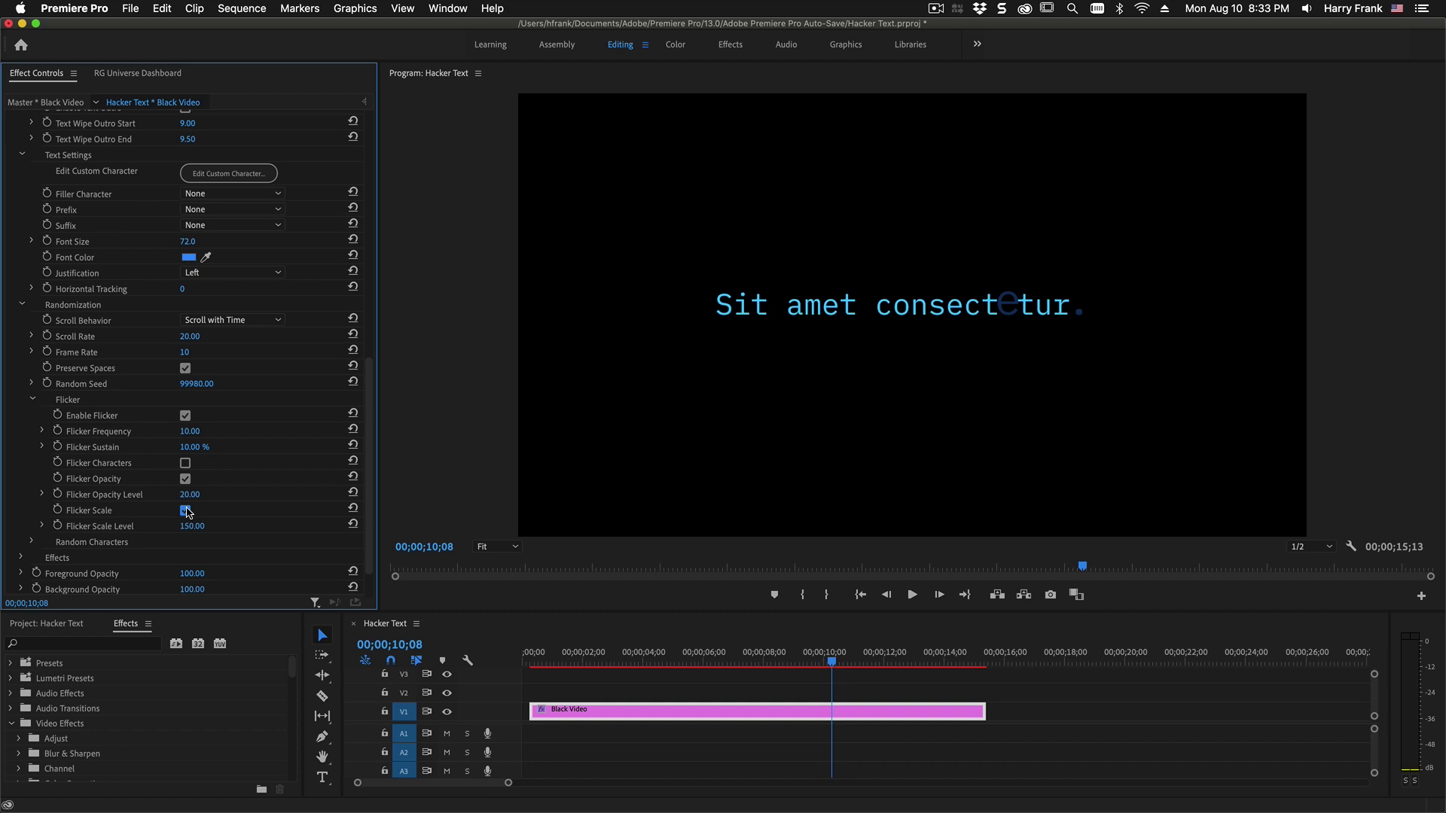
{"action": "left_click", "coordinate": [185, 510]}
{"action": "left_click", "coordinate": [190, 477]}
{"action": "left_click", "coordinate": [745, 661]}
{"action": "left_click_drag", "start_coordinate": [748, 662], "coordinate": [739, 661]}
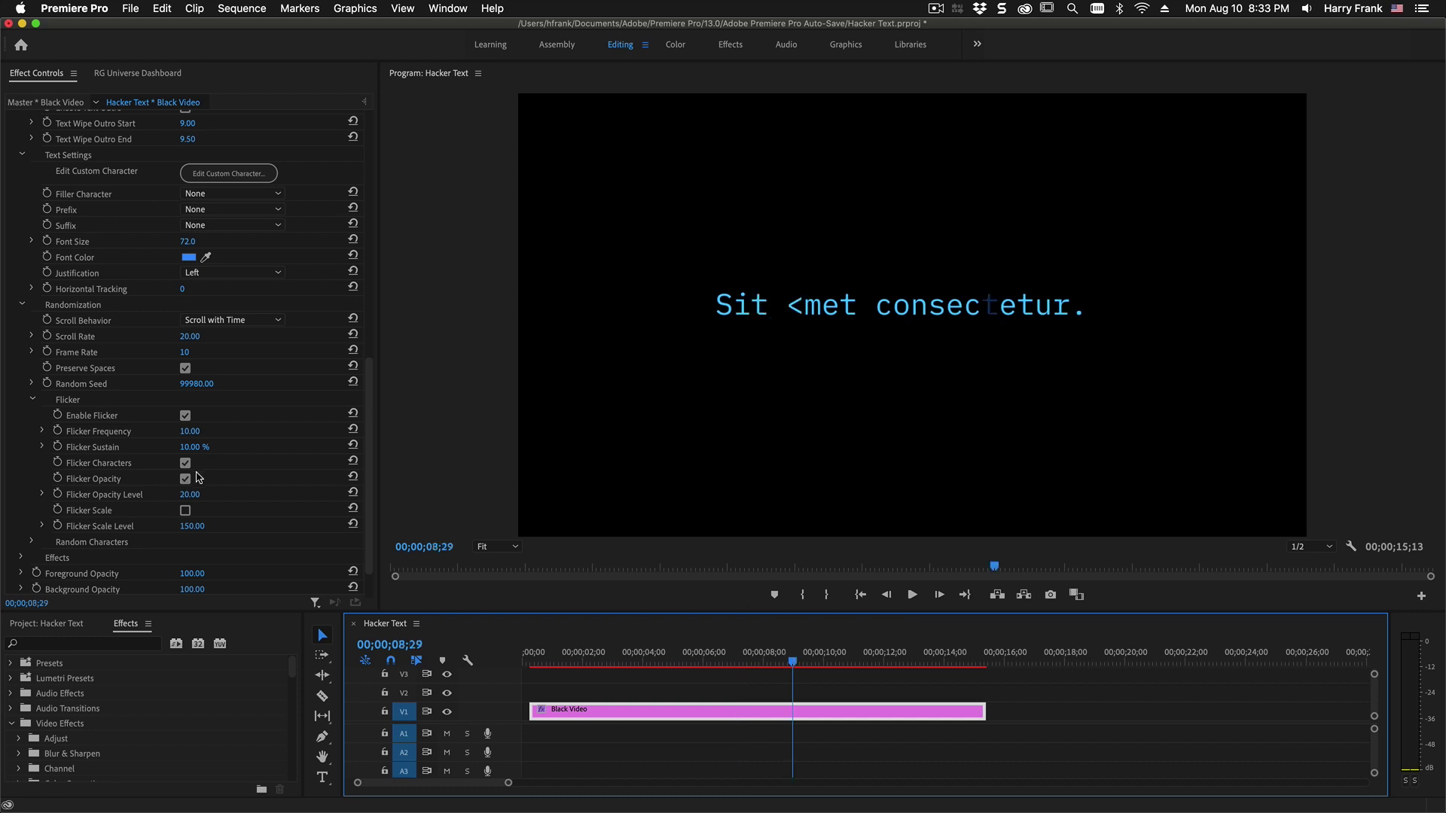
{"action": "mouse_move", "coordinate": [189, 495]}
{"action": "left_mouse_down"}
{"action": "mouse_move", "coordinate": [229, 495]}
{"action": "mouse_move", "coordinate": [171, 495]}
{"action": "left_mouse_up"}
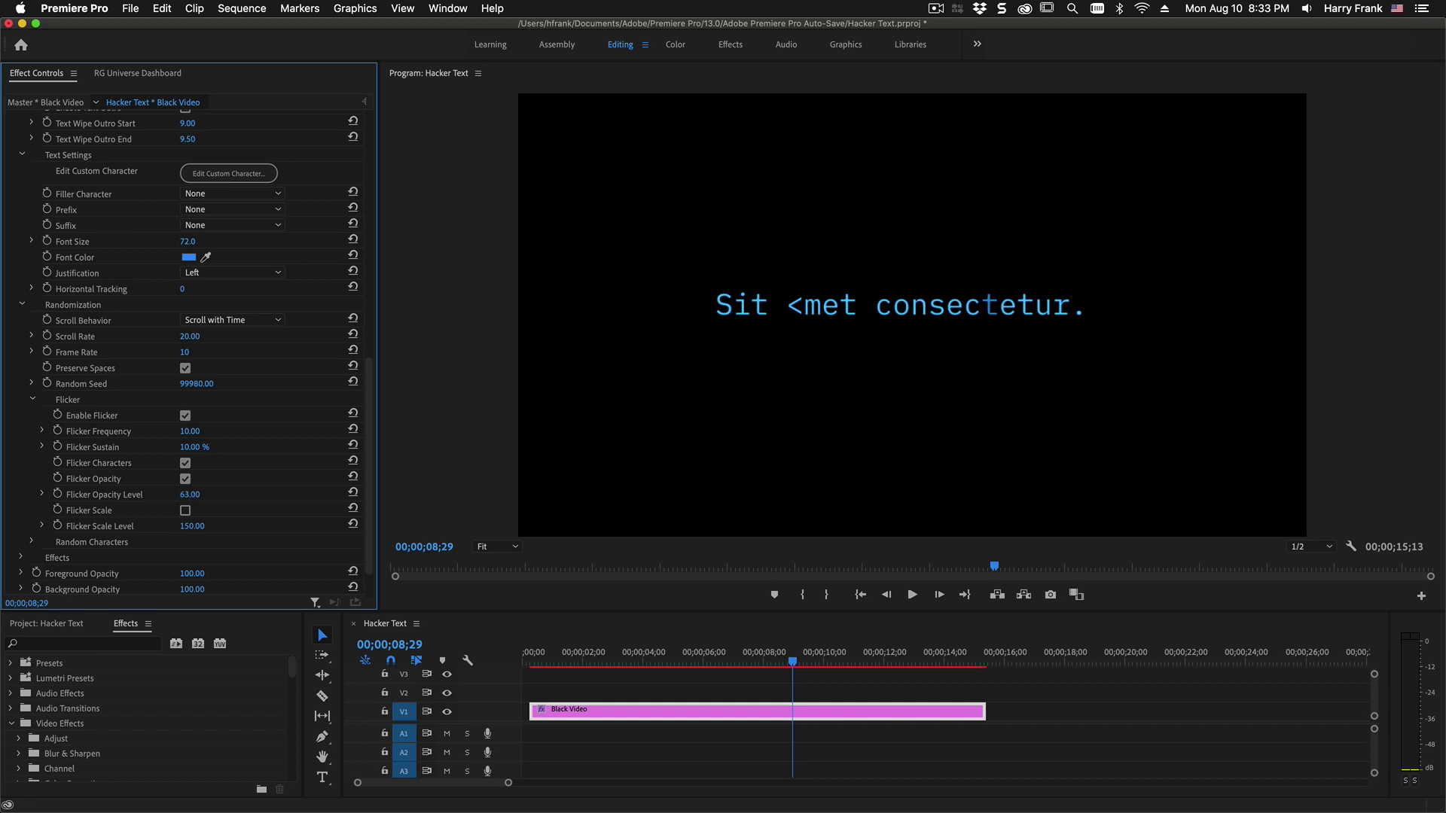
{"action": "left_click", "coordinate": [185, 511]}
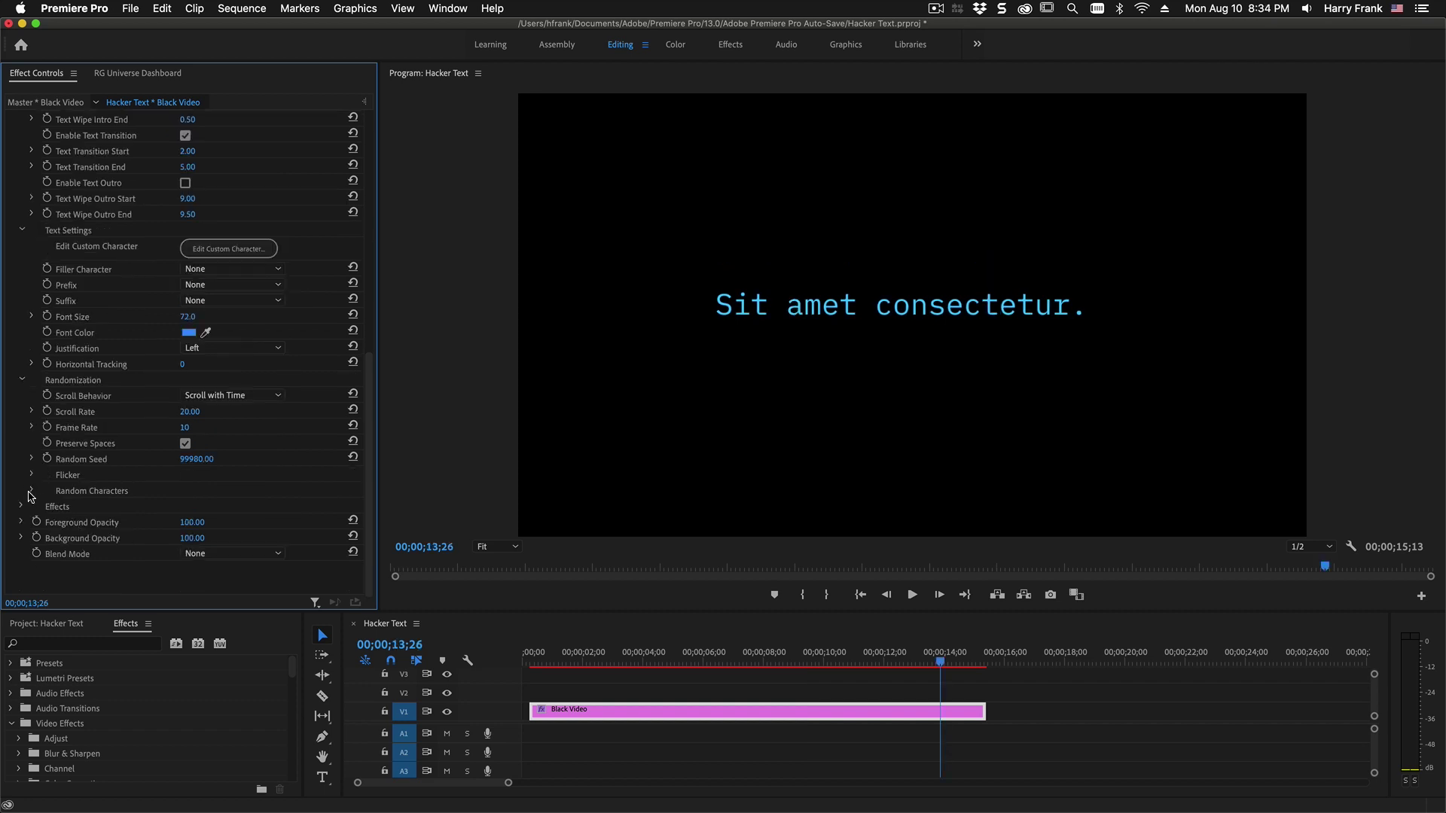
- Expand Random Characters and add uppercase letters and digits to the scramble
{"action": "left_click", "coordinate": [31, 492]}
{"action": "scroll", "coordinate": [278, 490], "scroll_direction": "down", "scroll_amount": 3}
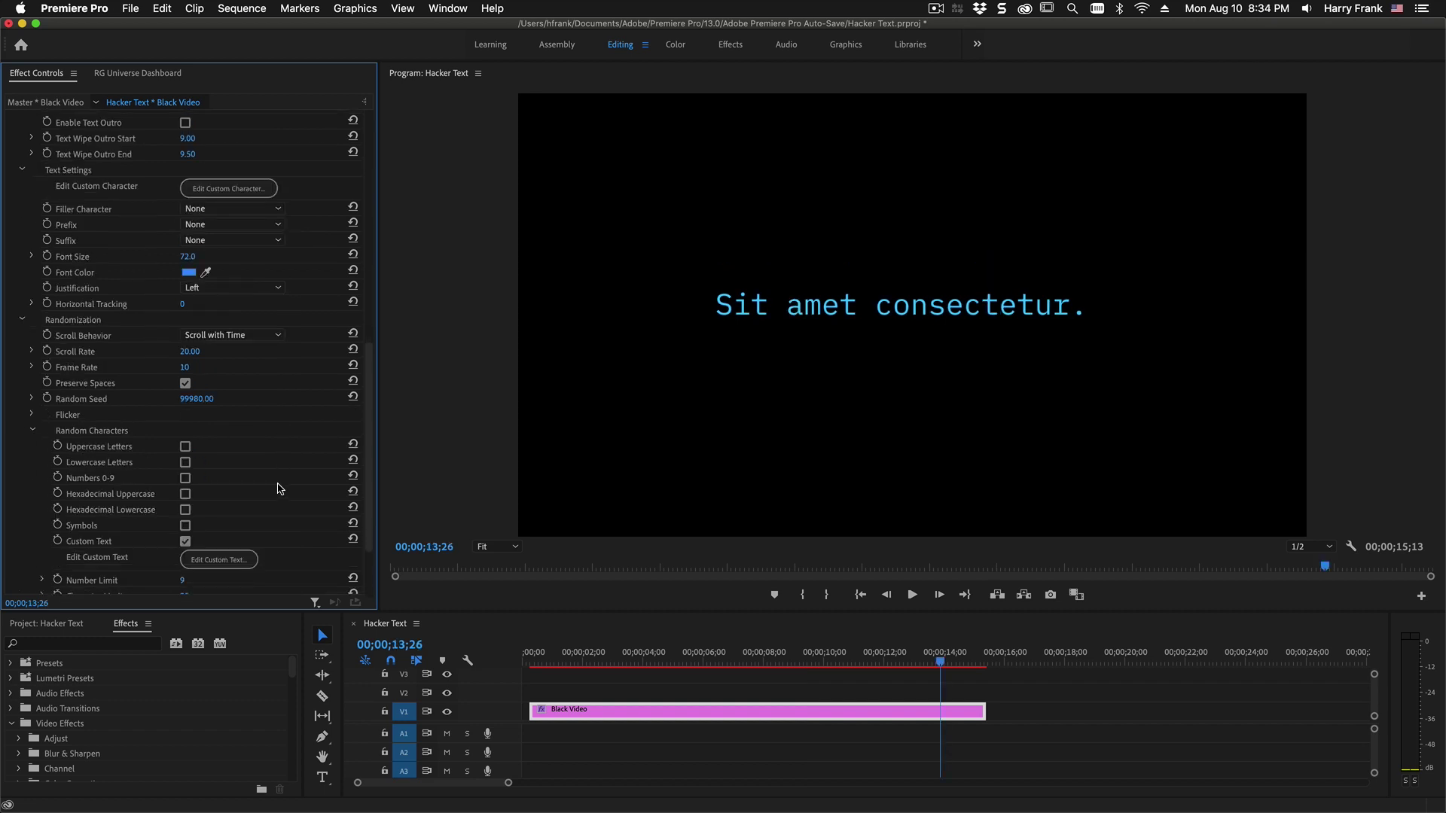
{"action": "left_click_drag", "start_coordinate": [672, 663], "coordinate": [638, 672]}
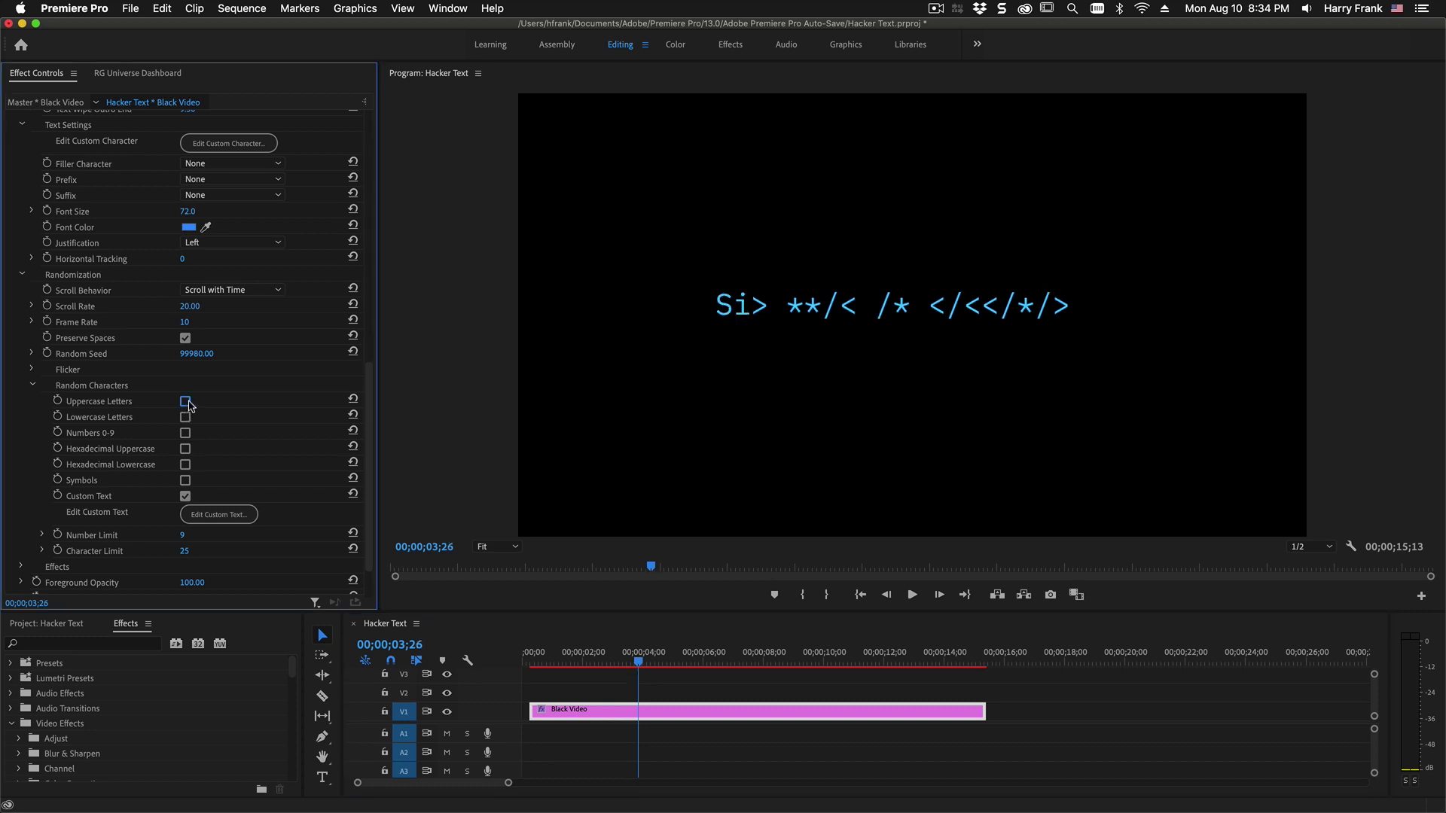
{"action": "left_click", "coordinate": [185, 401]}
{"action": "left_click", "coordinate": [185, 433]}
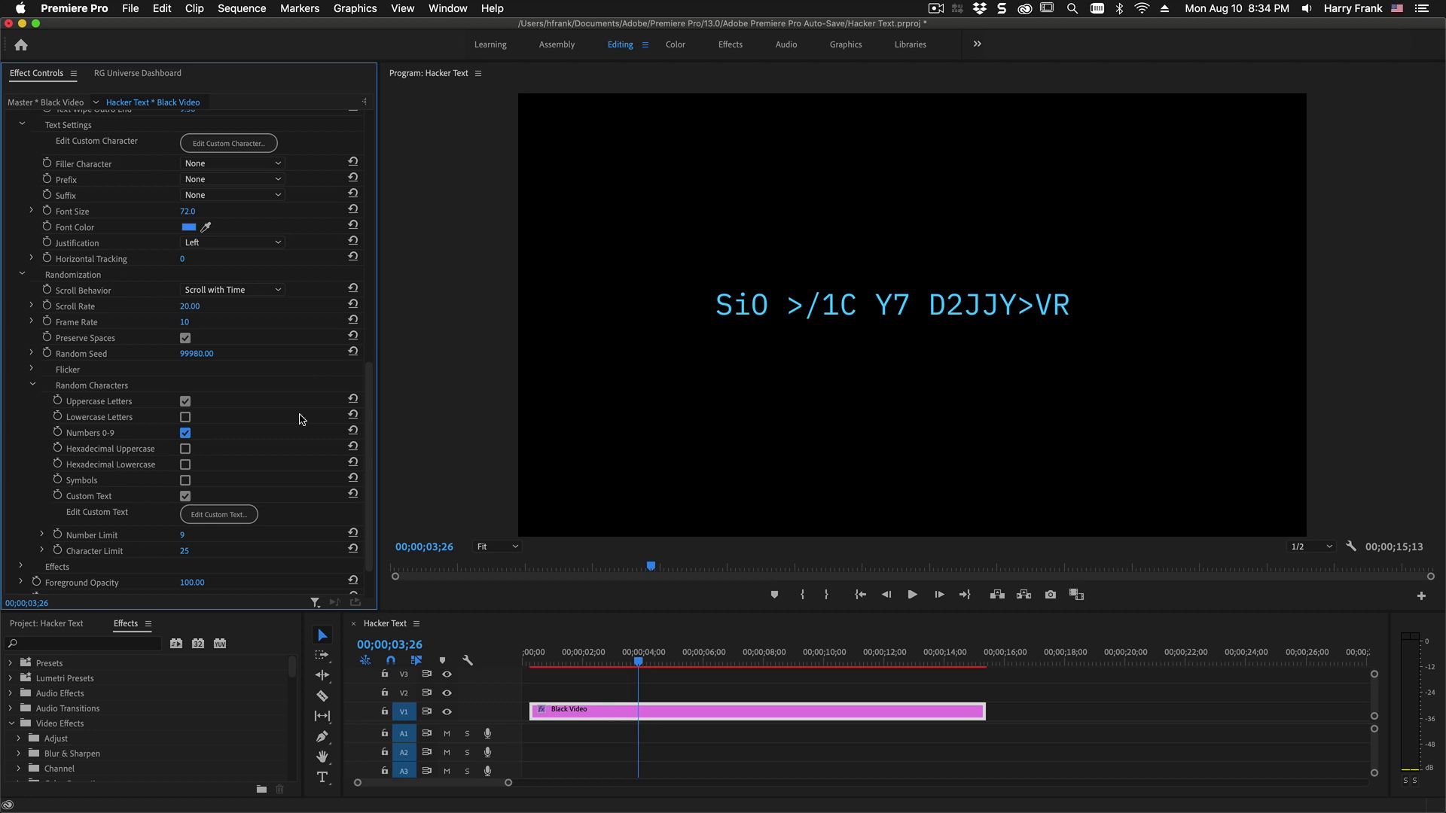
- Add Hexadecimal Uppercase, dropping digits, lowercase and symbols after trying them
{"action": "left_click", "coordinate": [185, 418]}
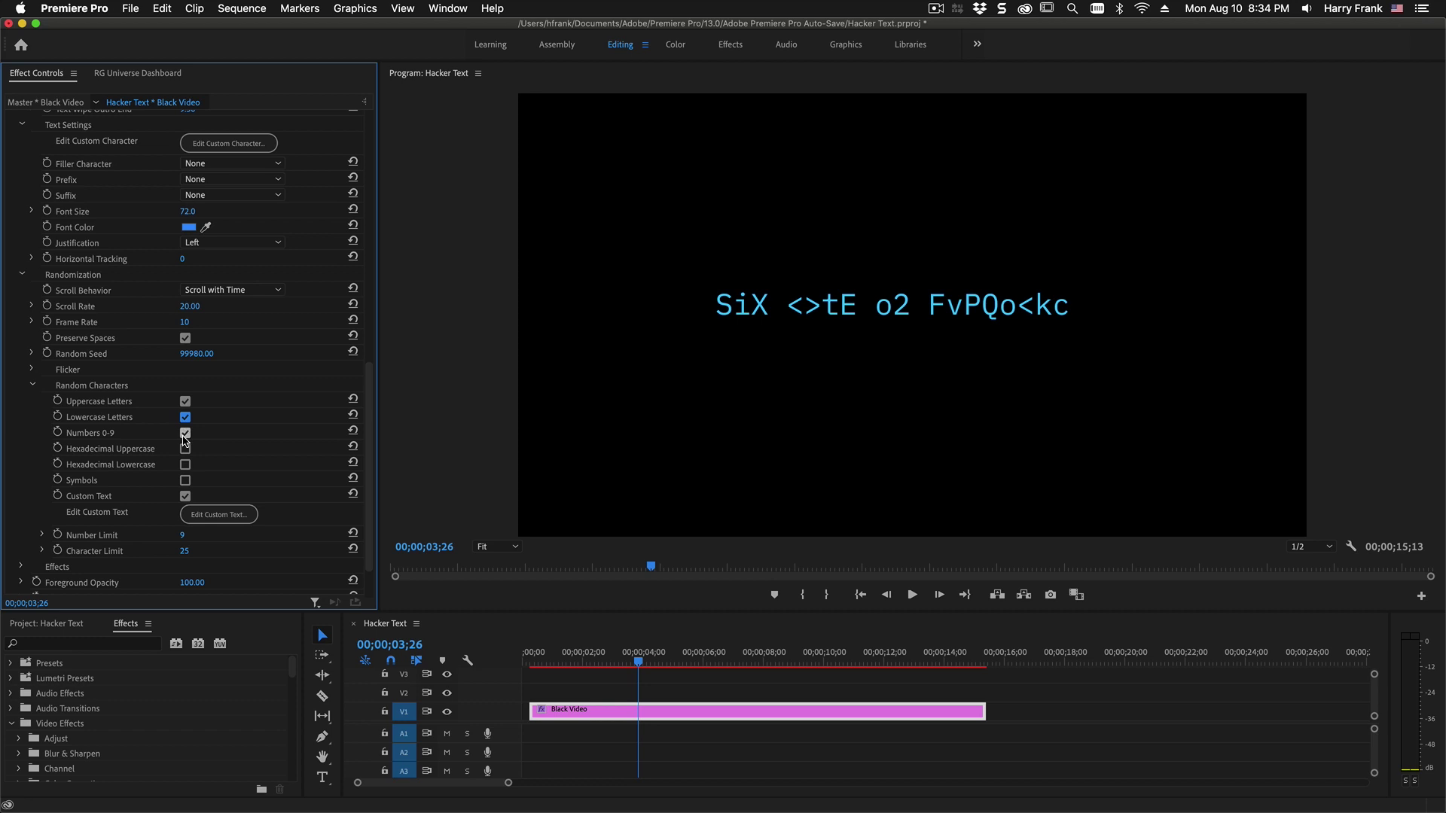
{"action": "left_click", "coordinate": [185, 450]}
{"action": "left_click", "coordinate": [185, 434]}
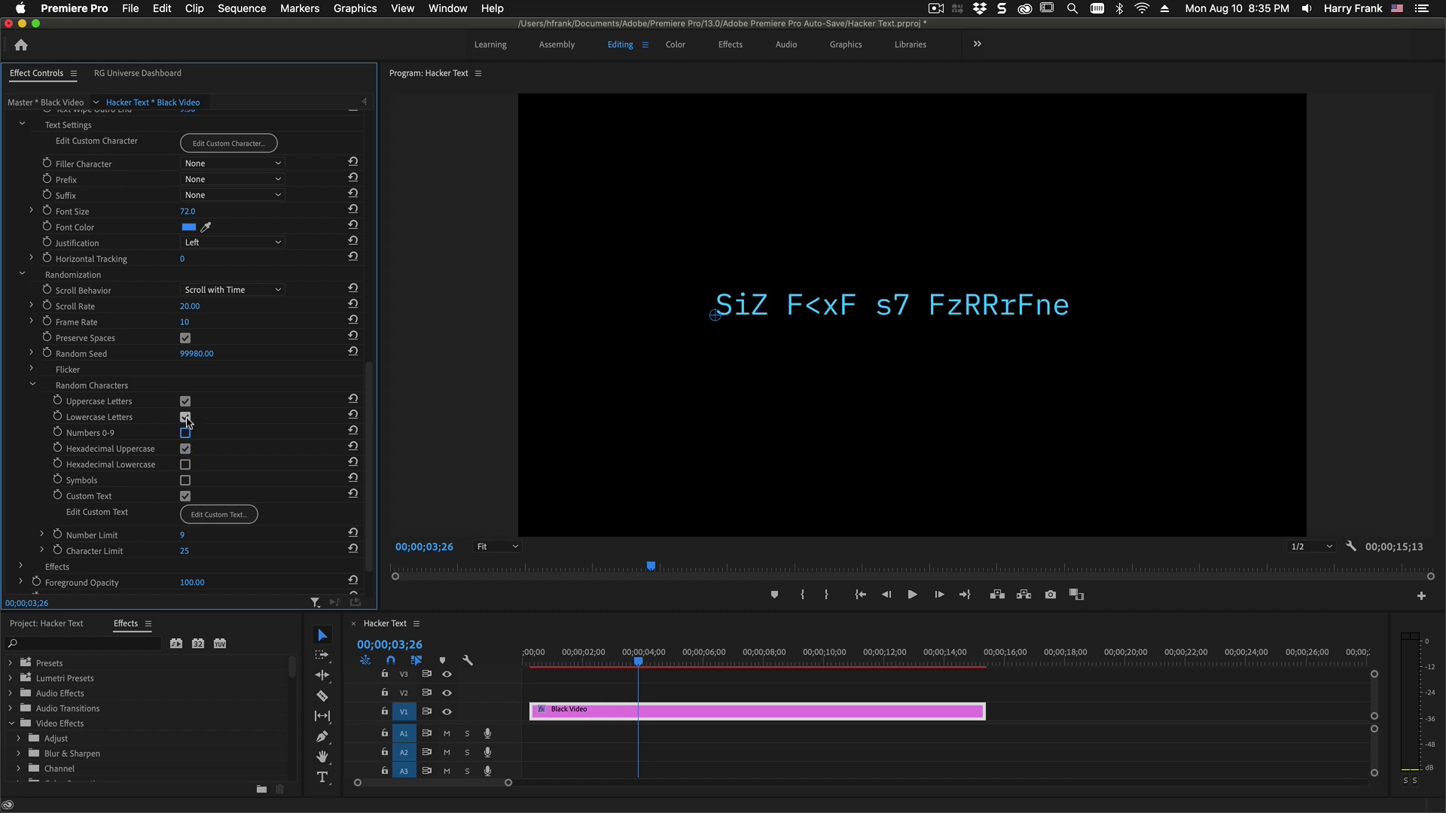
{"action": "left_click", "coordinate": [186, 418]}
{"action": "left_click", "coordinate": [185, 481]}
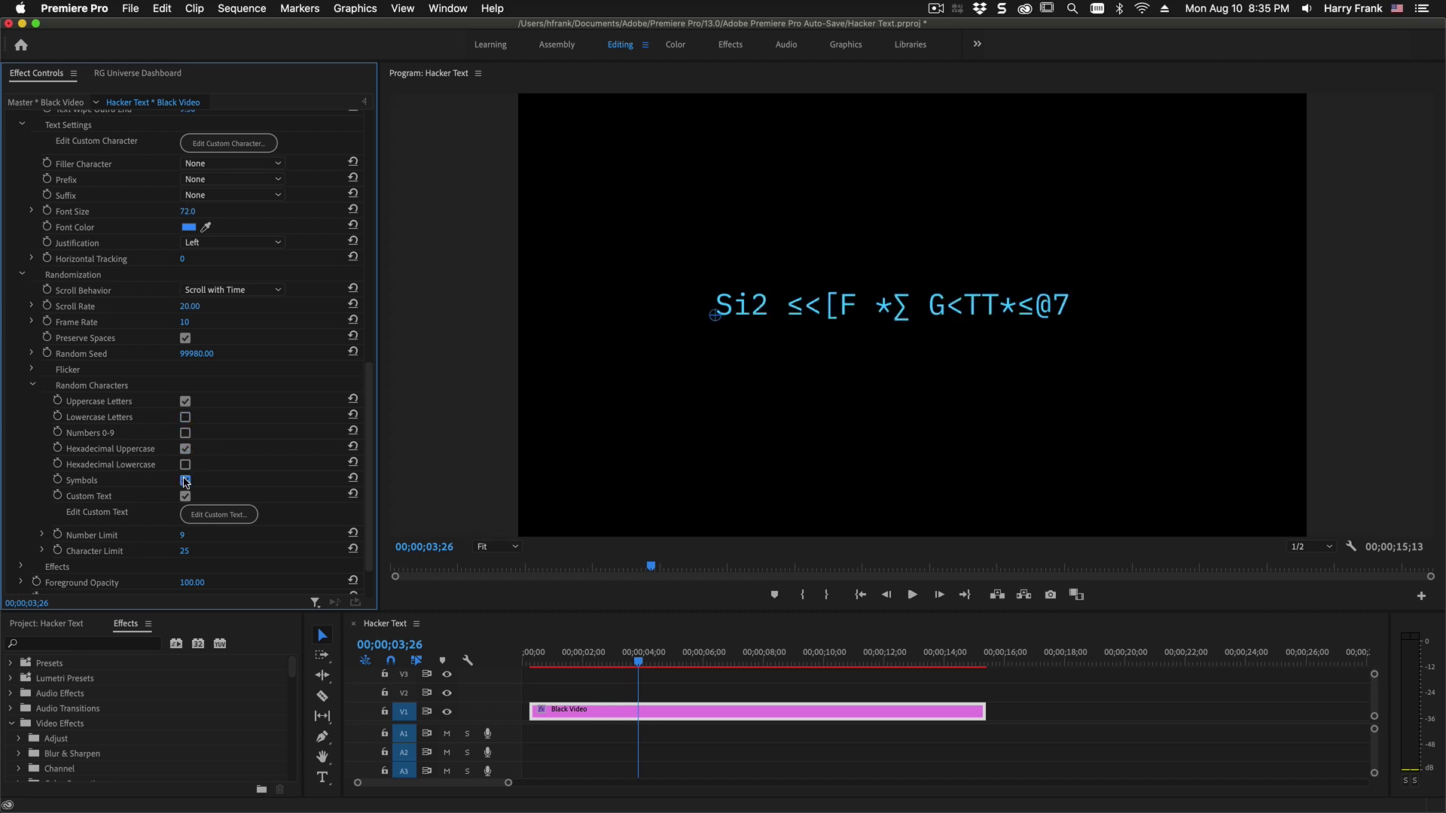
{"action": "left_click", "coordinate": [185, 480]}
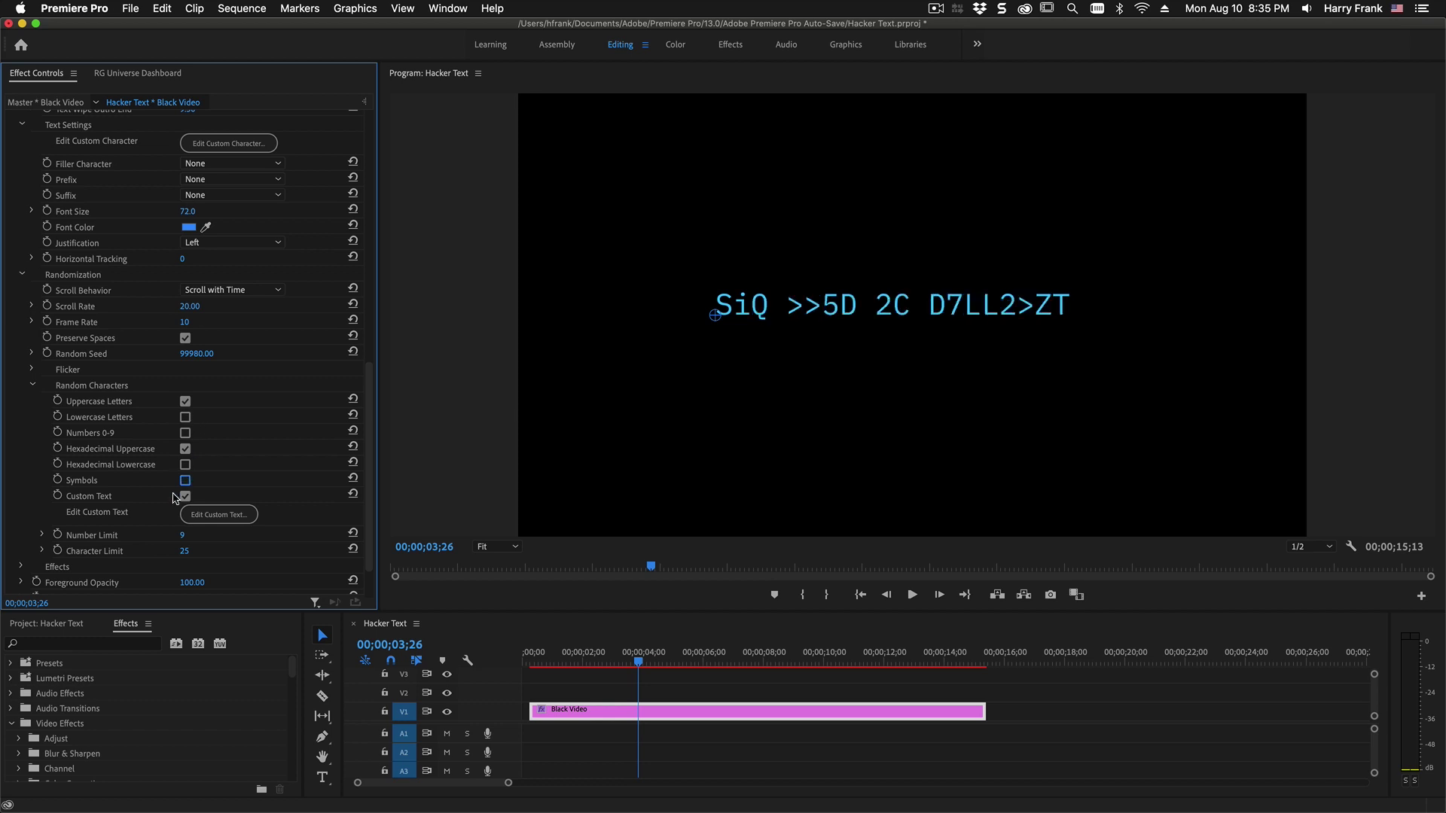
- Append []_ to the custom text, making the set <>/*[]_
{"action": "left_click", "coordinate": [209, 522]}
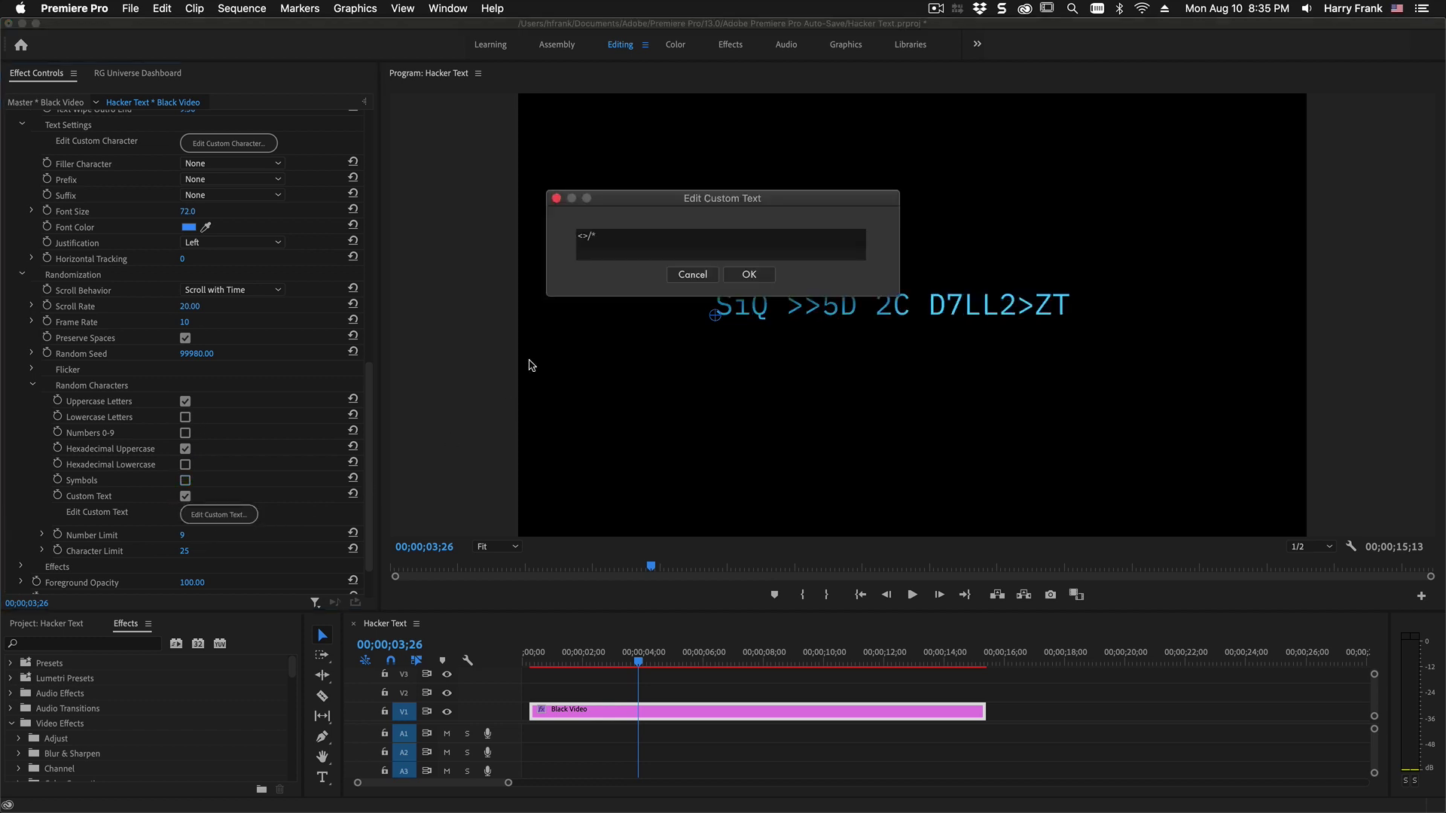
{"action": "left_click", "coordinate": [673, 241]}
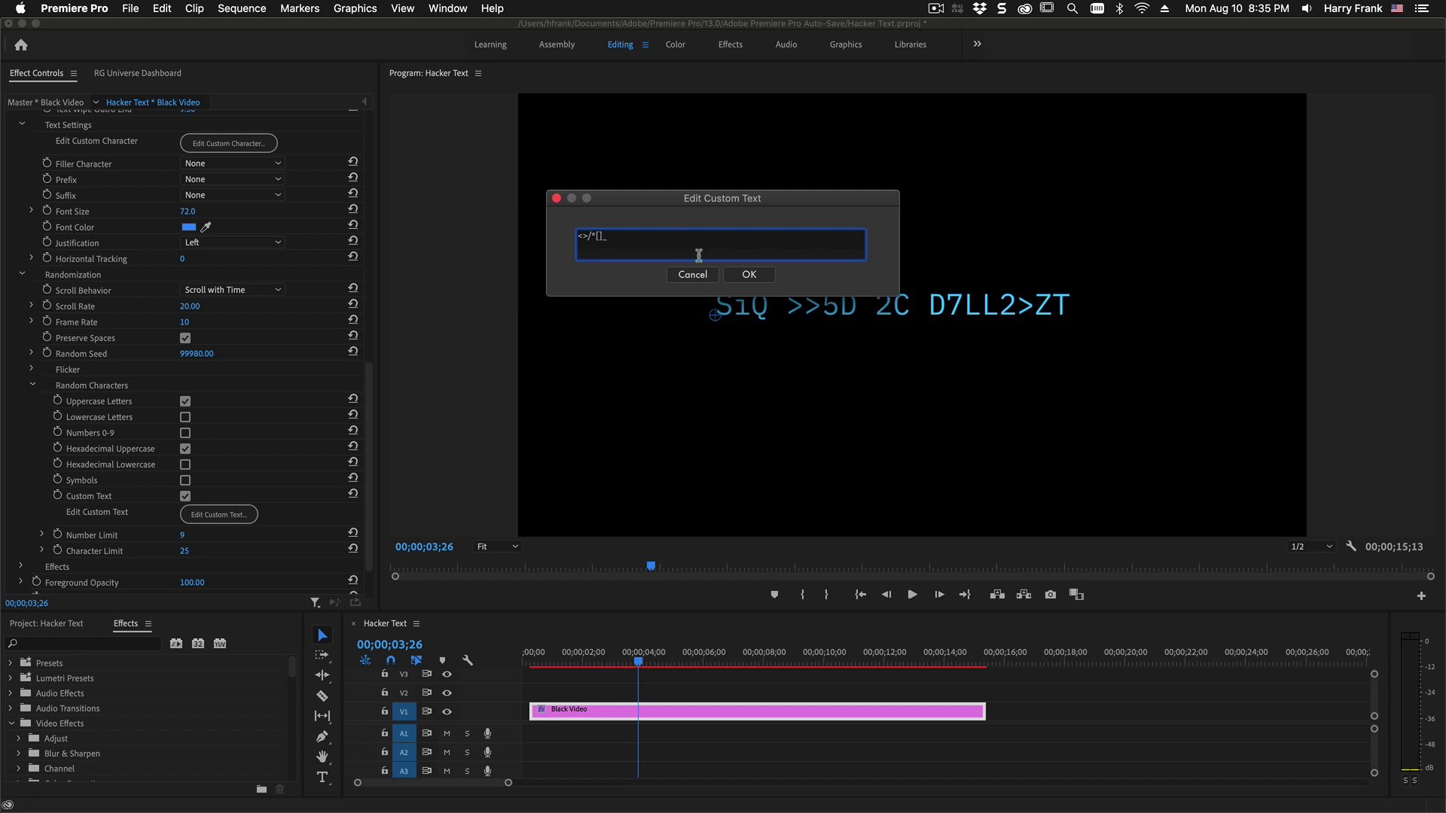
{"action": "left_click", "coordinate": [749, 274]}
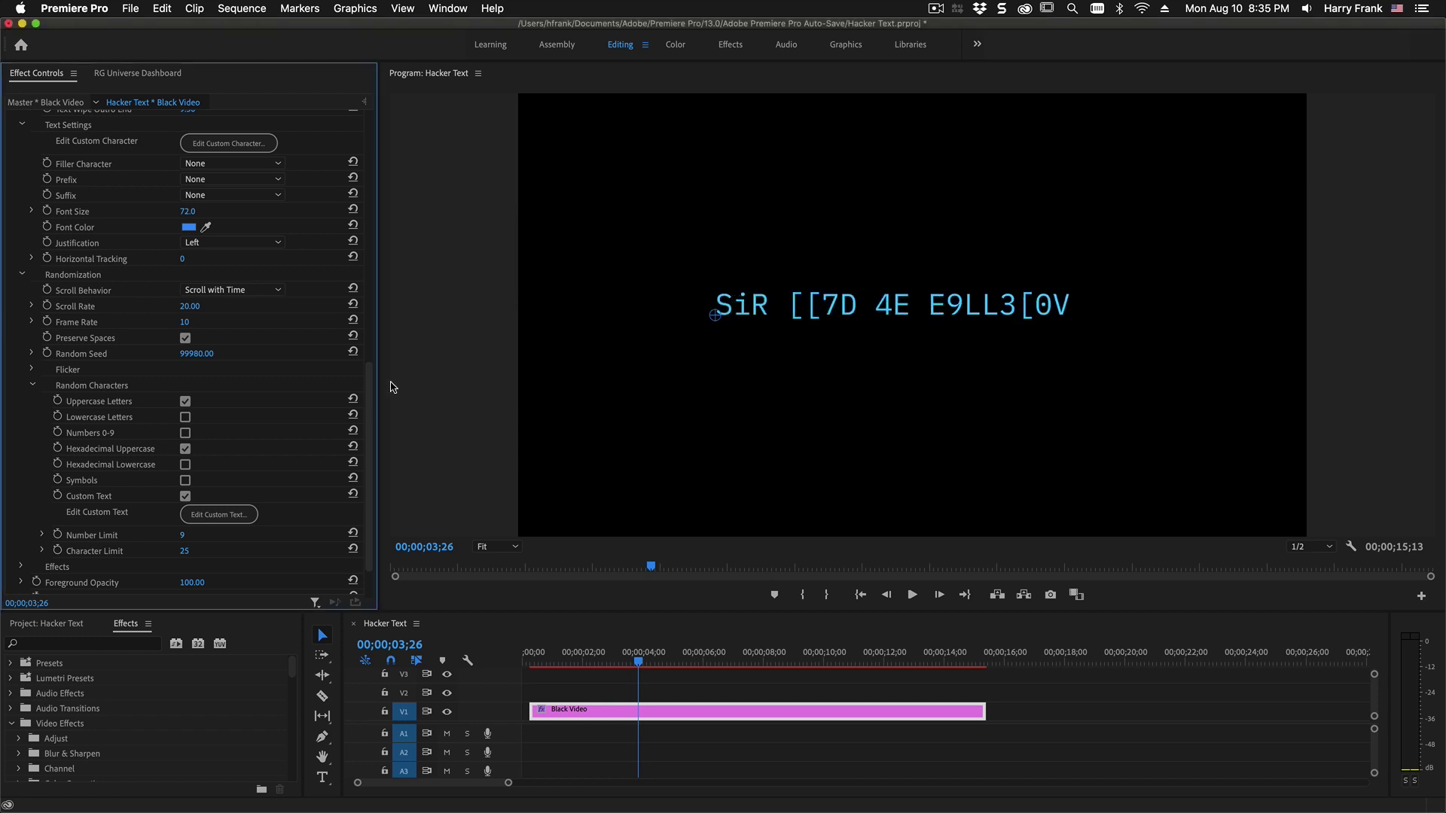
- Uncheck Hexadecimal Uppercase and Uppercase so only custom characters scramble
{"action": "left_click", "coordinate": [186, 451]}
{"action": "left_click", "coordinate": [185, 402]}
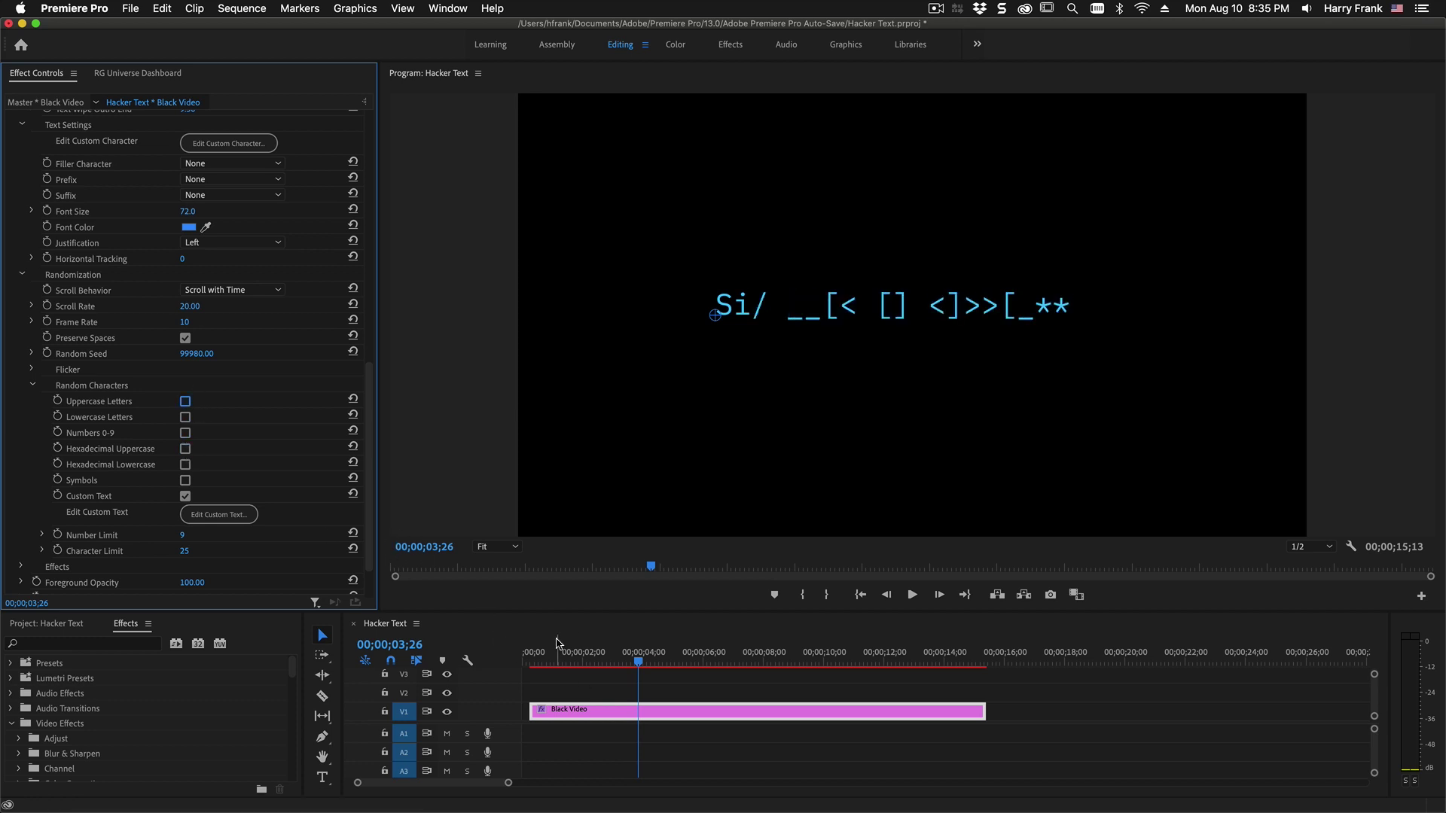
{"action": "mouse_move", "coordinate": [636, 656]}
{"action": "left_mouse_down"}
{"action": "mouse_move", "coordinate": [655, 661]}
{"action": "mouse_move", "coordinate": [642, 670]}
{"action": "mouse_move", "coordinate": [695, 669]}
{"action": "mouse_move", "coordinate": [635, 666]}
{"action": "left_mouse_up"}
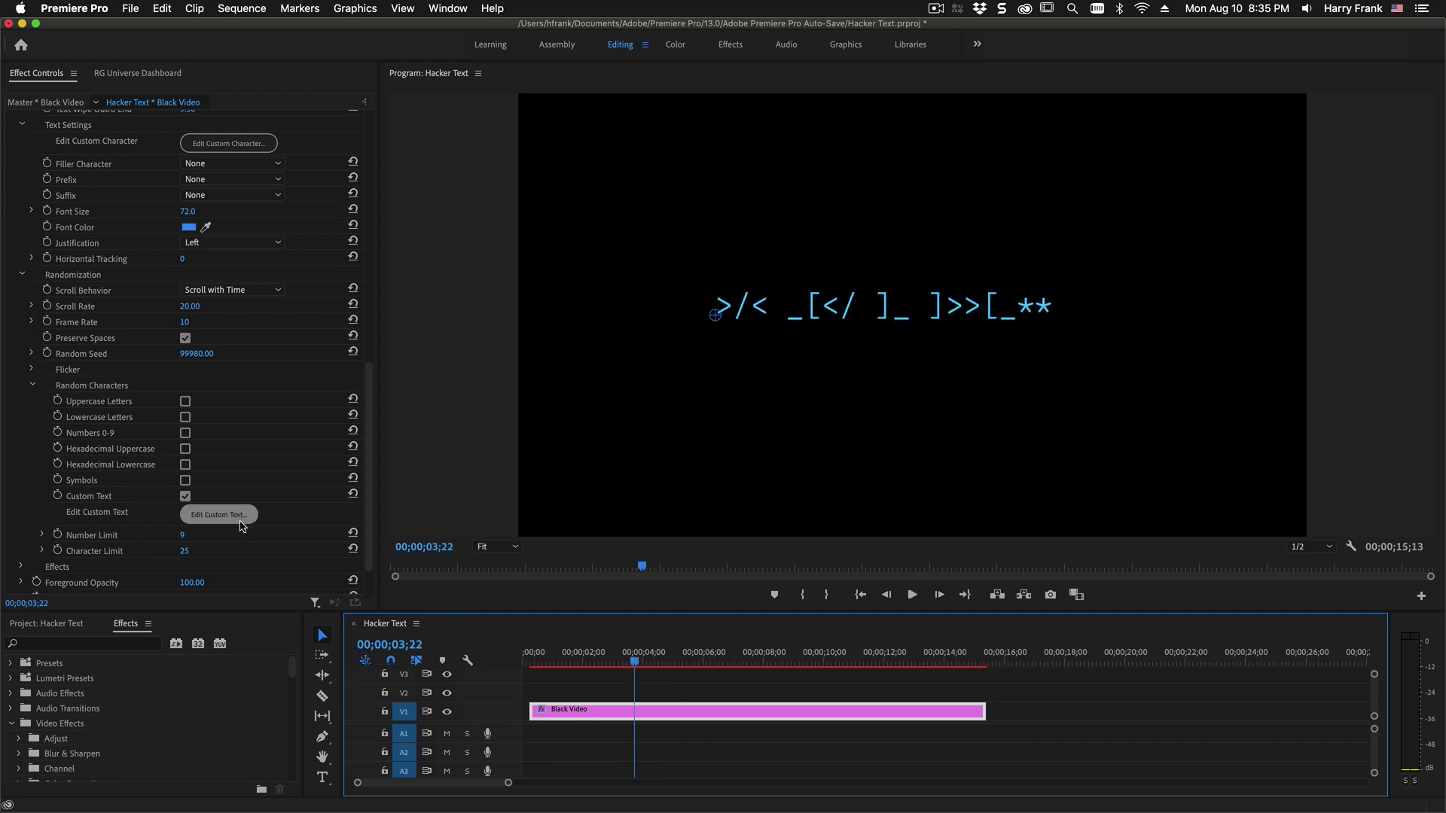
- Scramble with digits instead of custom text, Number Limit 1, and uppercase added
{"action": "left_click", "coordinate": [186, 496]}
{"action": "left_click", "coordinate": [186, 433]}
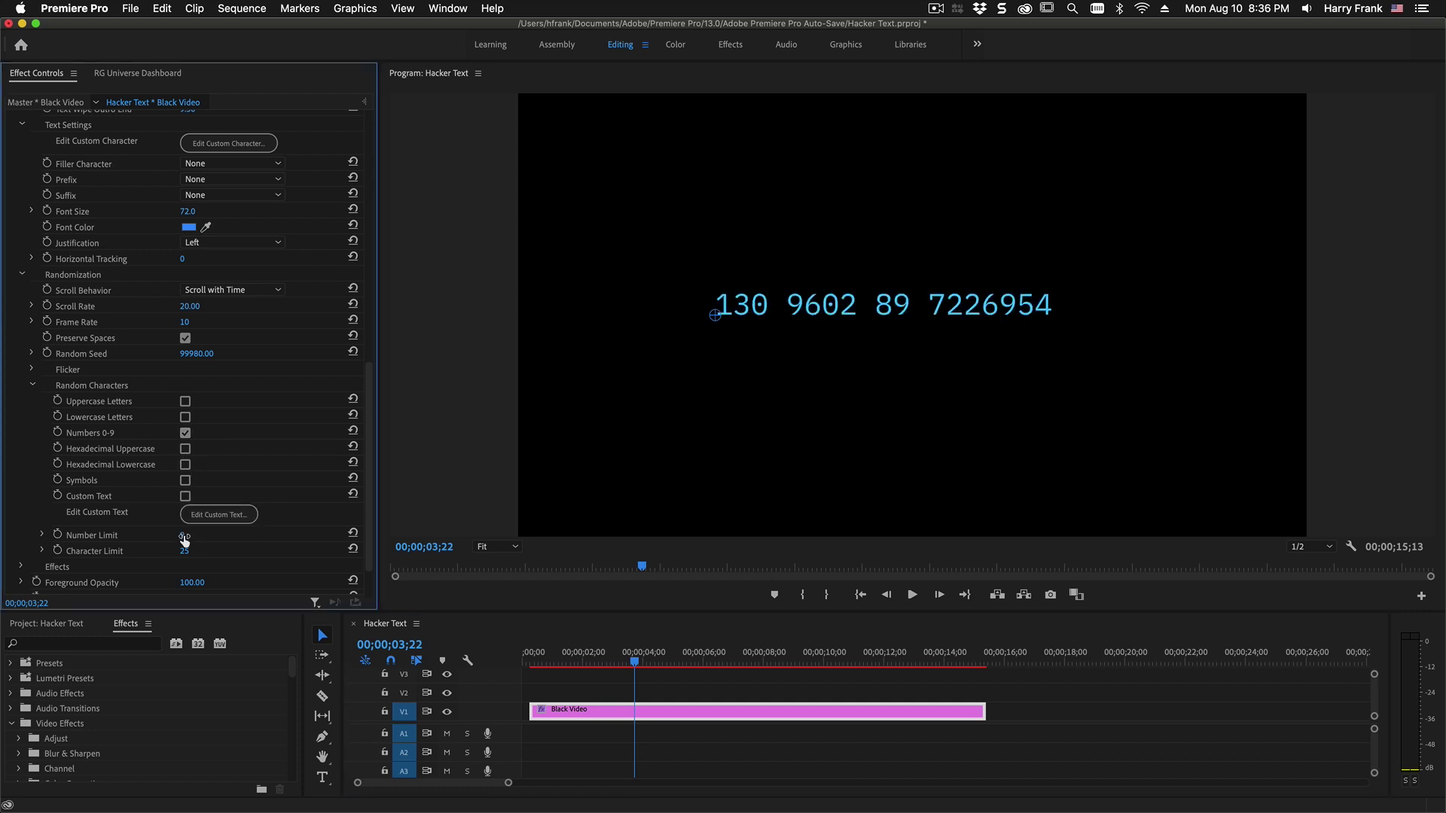
{"action": "left_click_drag", "start_coordinate": [182, 535], "coordinate": [133, 535]}
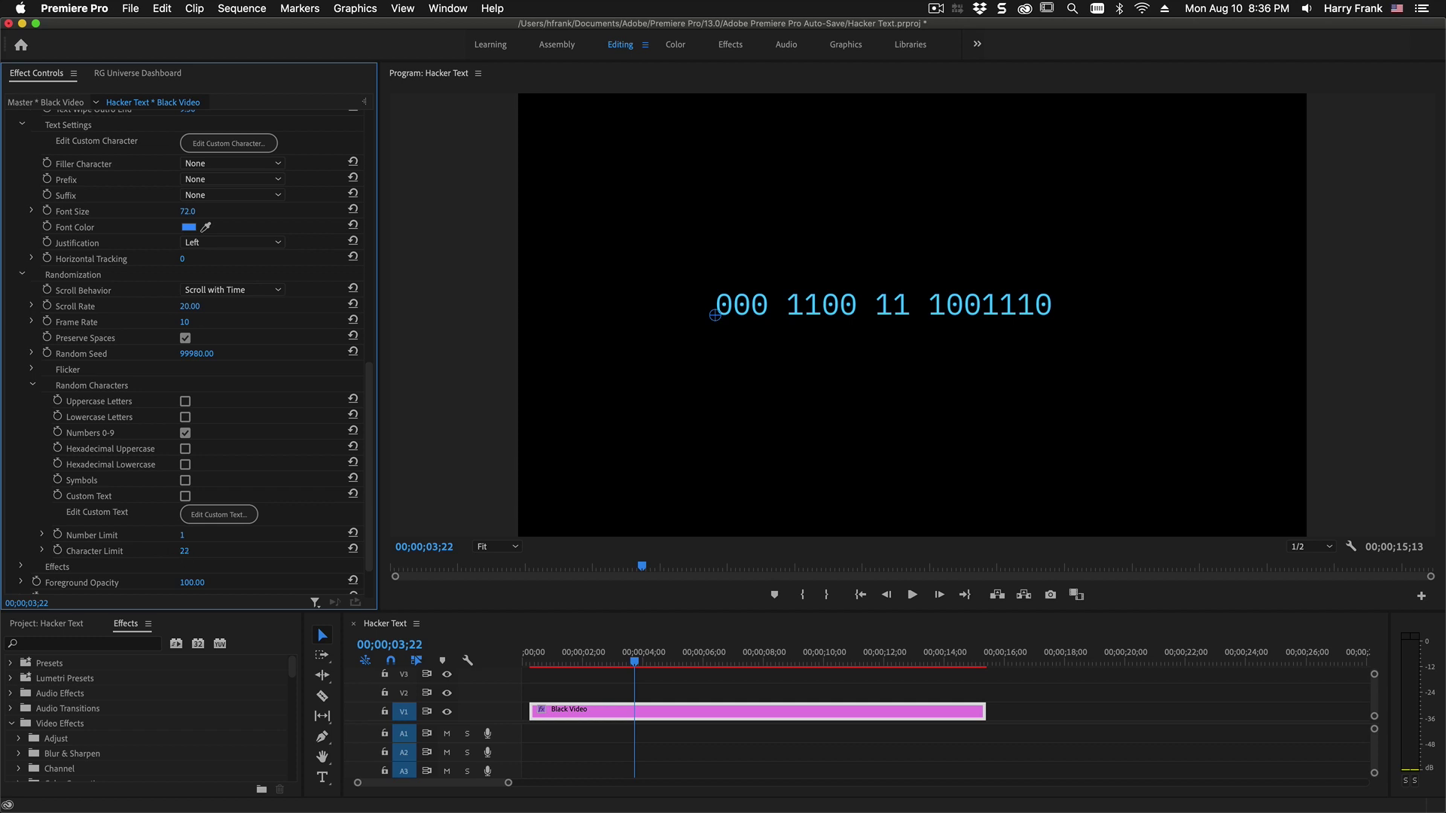
{"action": "left_click", "coordinate": [186, 402]}
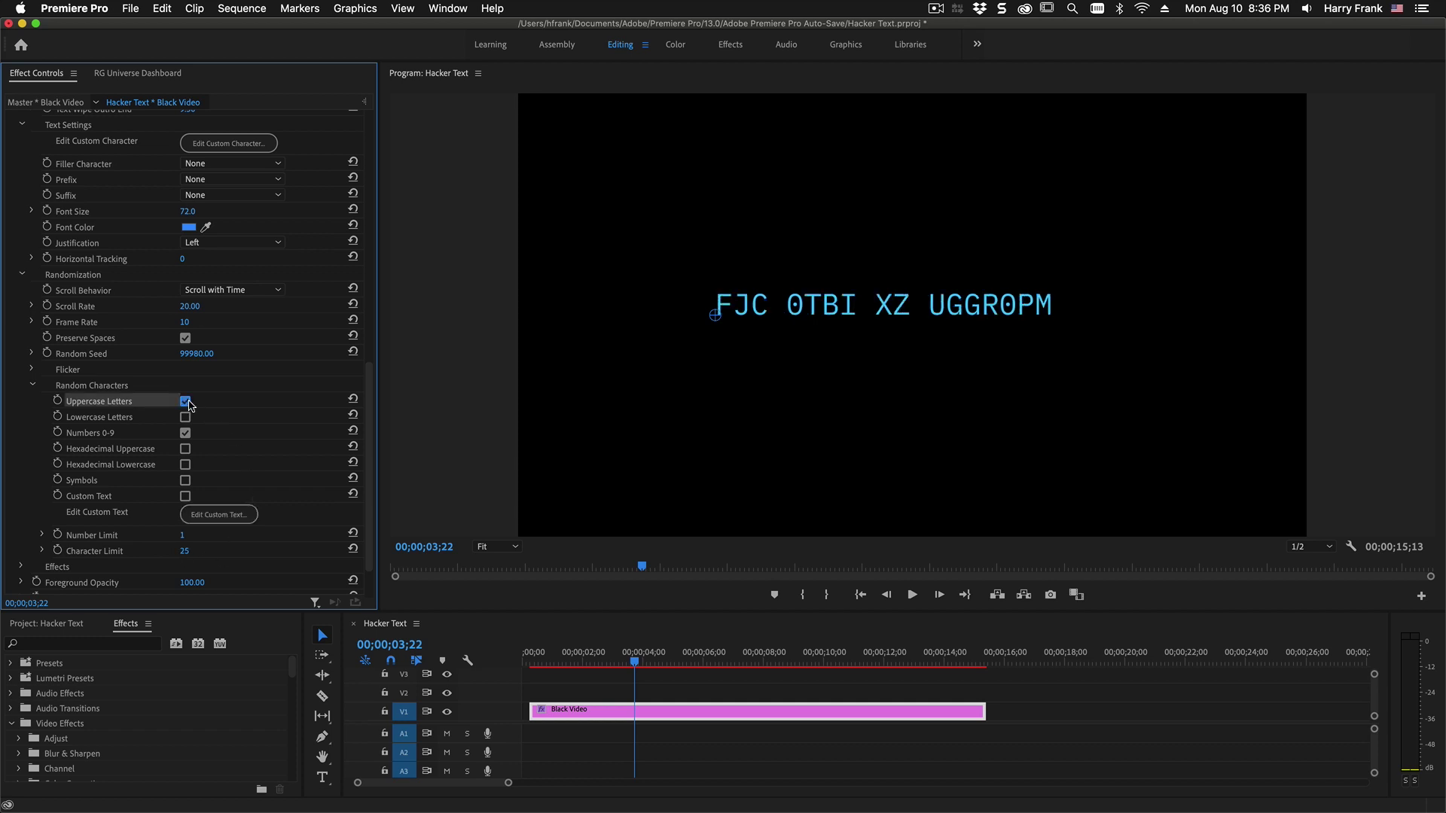
- Set Character Limit to 2 and return to Custom Text as the only random set
{"action": "left_click", "coordinate": [184, 550]}
{"action": "type", "text": "2"}
{"action": "key", "text": "Return"}
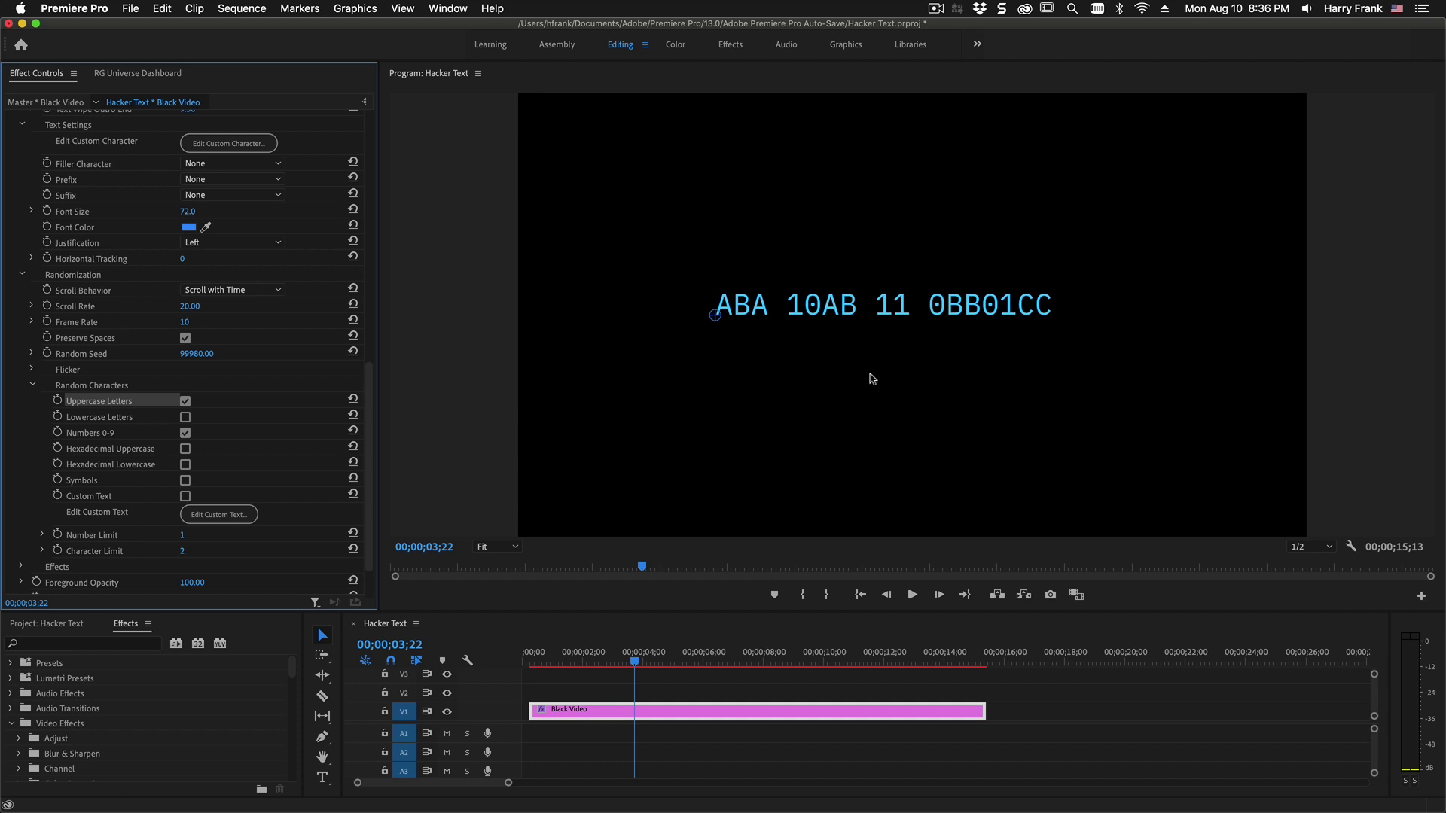
{"action": "left_click", "coordinate": [186, 401]}
{"action": "left_click", "coordinate": [185, 432]}
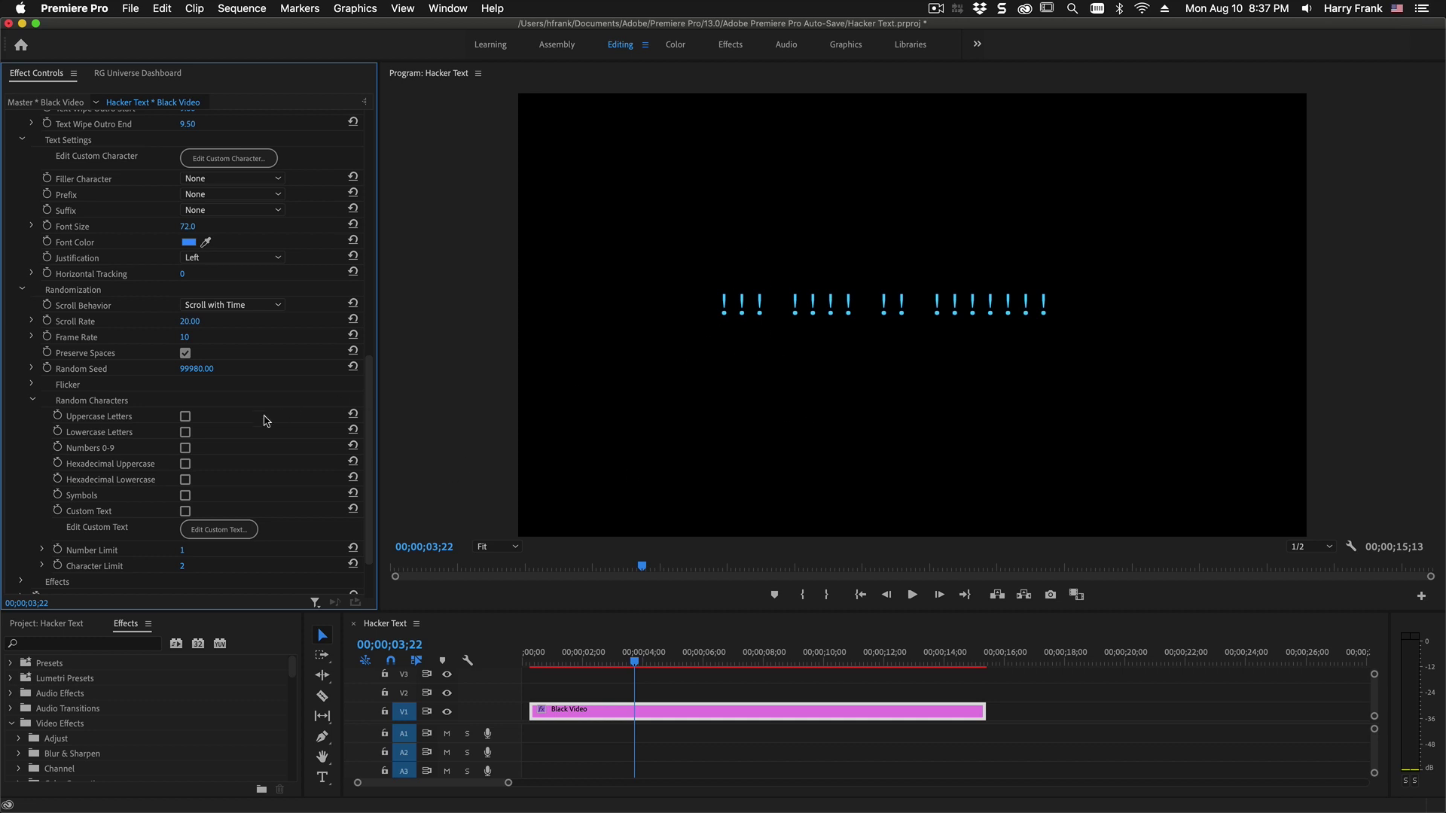
{"action": "left_click", "coordinate": [184, 512]}
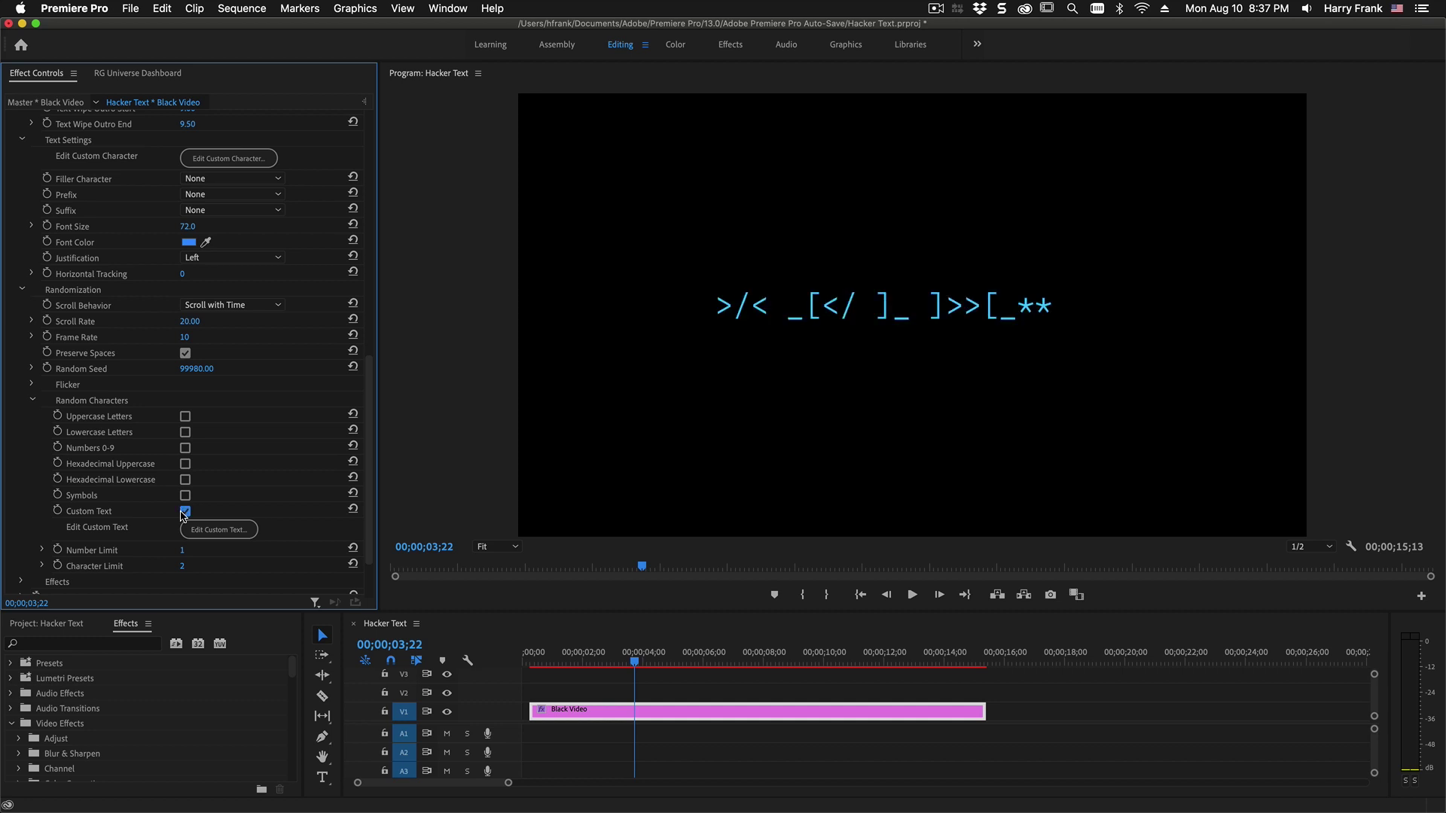
- Collapse Random Characters, expand Effects and raise Glow Intensity to 76
{"action": "left_click", "coordinate": [32, 400]}
{"action": "left_click", "coordinate": [21, 507]}
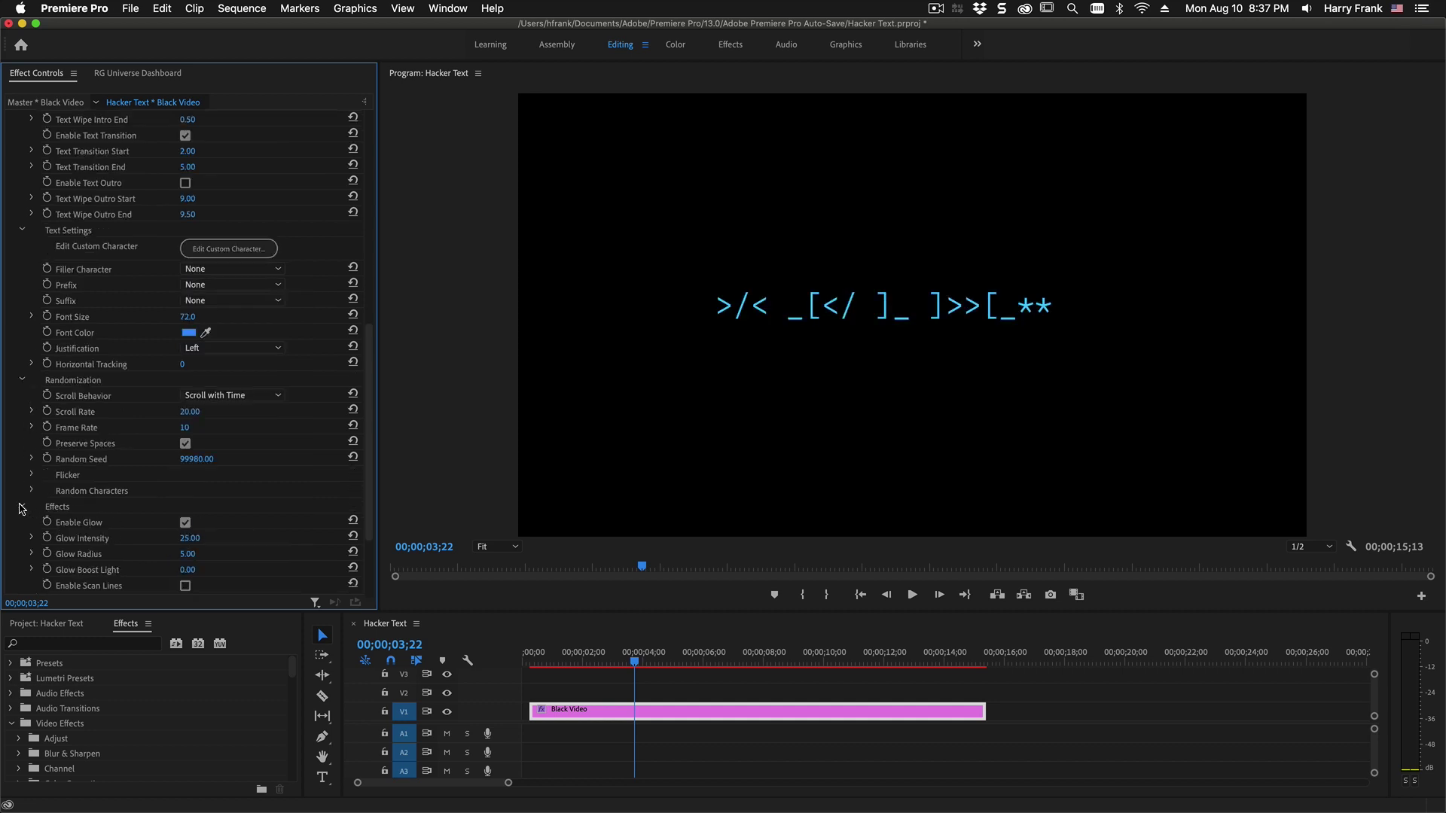
{"action": "scroll", "coordinate": [270, 524], "scroll_direction": "down", "scroll_amount": 2}
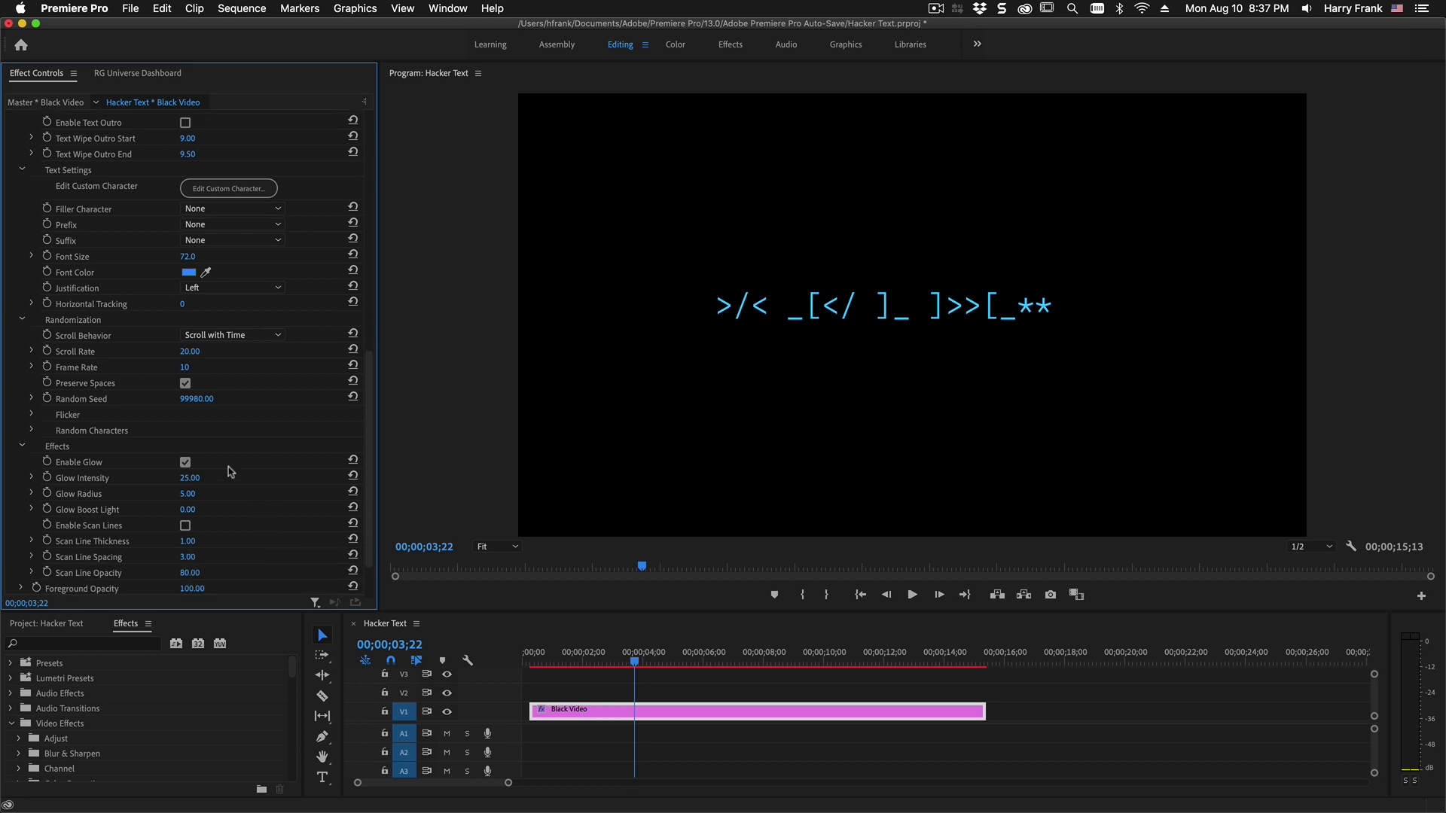
{"action": "left_click_drag", "start_coordinate": [189, 477], "coordinate": [190, 509]}
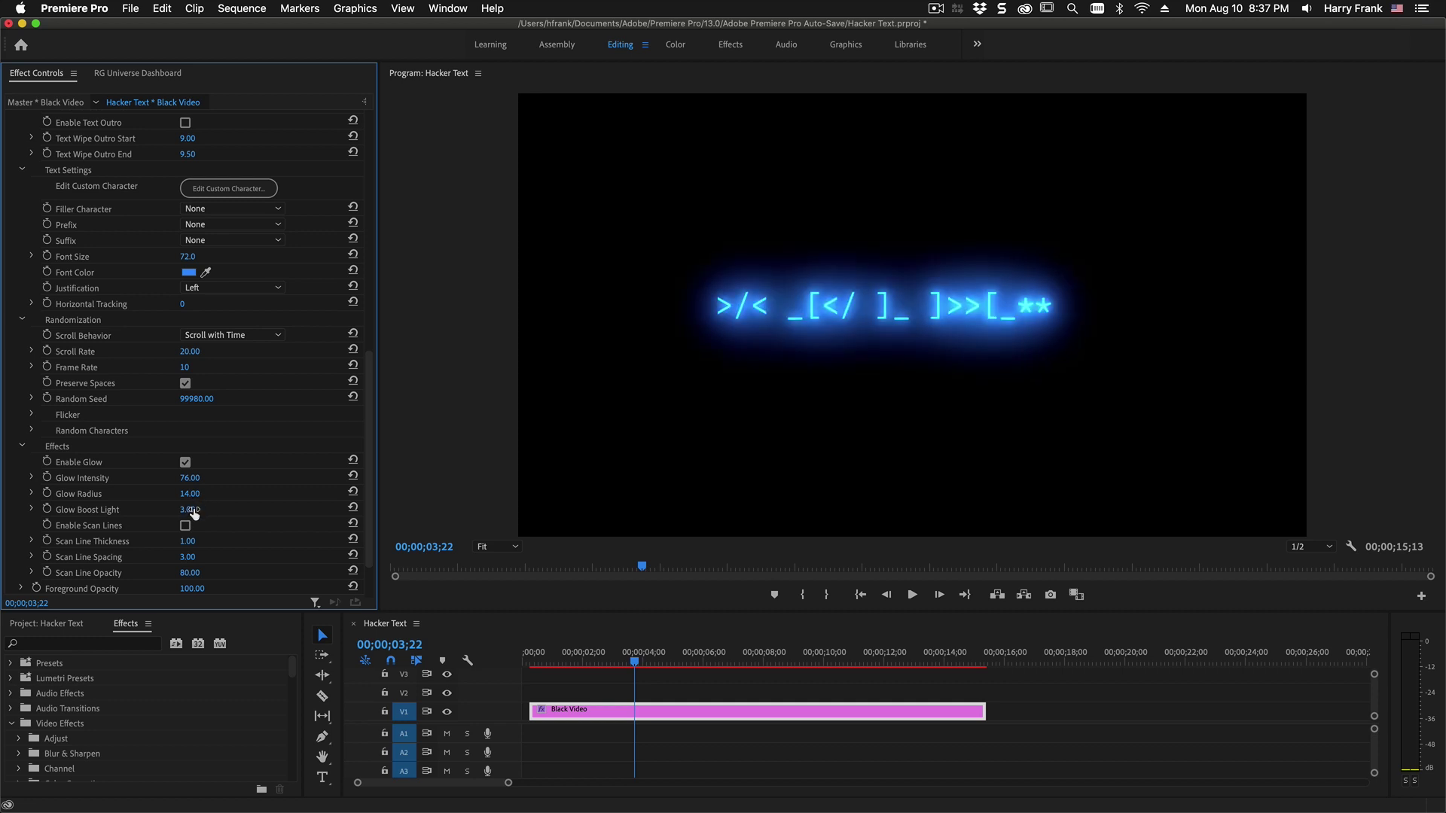
- Enable scan lines and begin editing Scan Line Thickness
{"action": "left_click", "coordinate": [185, 525]}
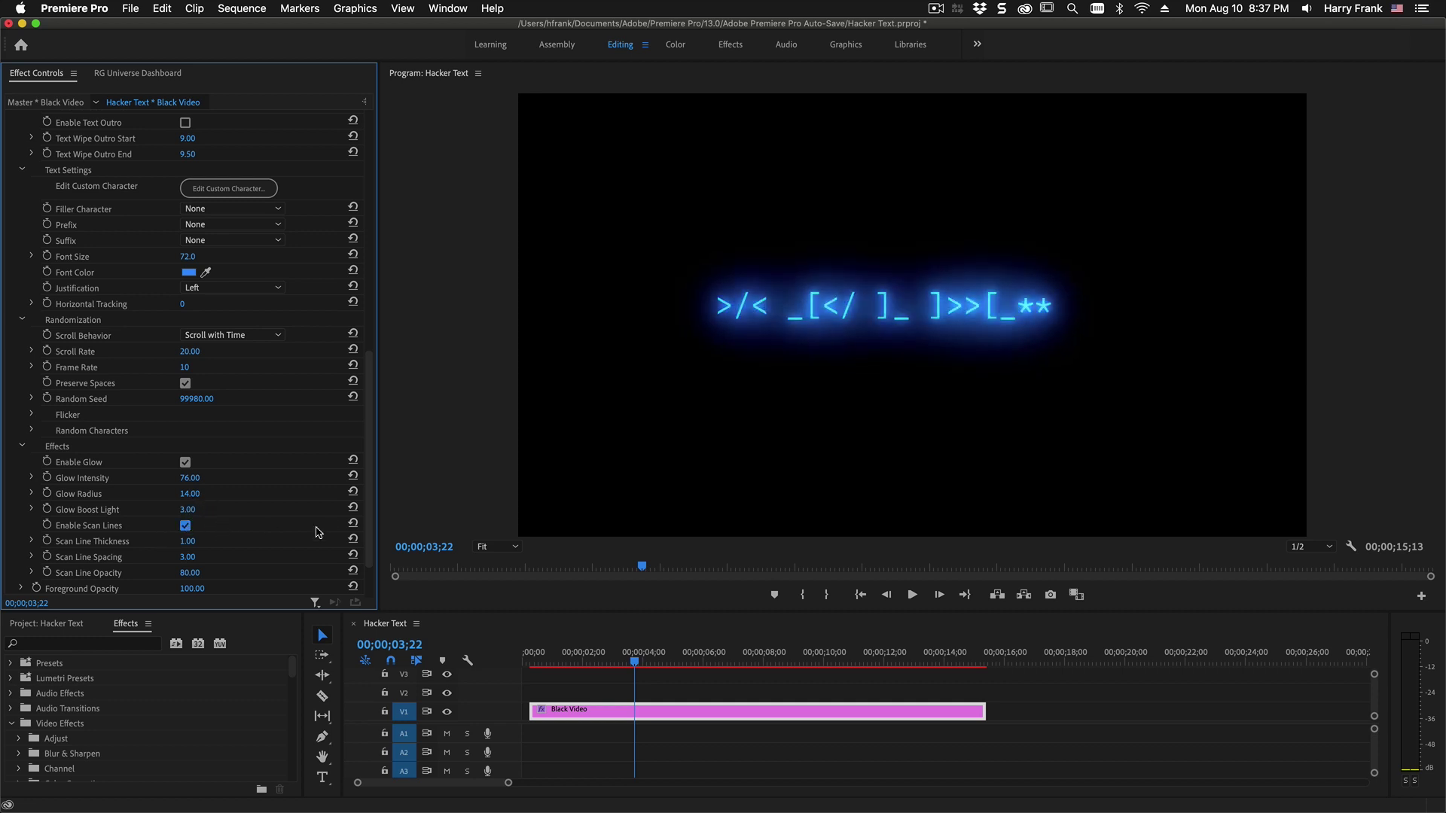
{"action": "scroll", "coordinate": [307, 556], "scroll_direction": "down", "scroll_amount": 3}
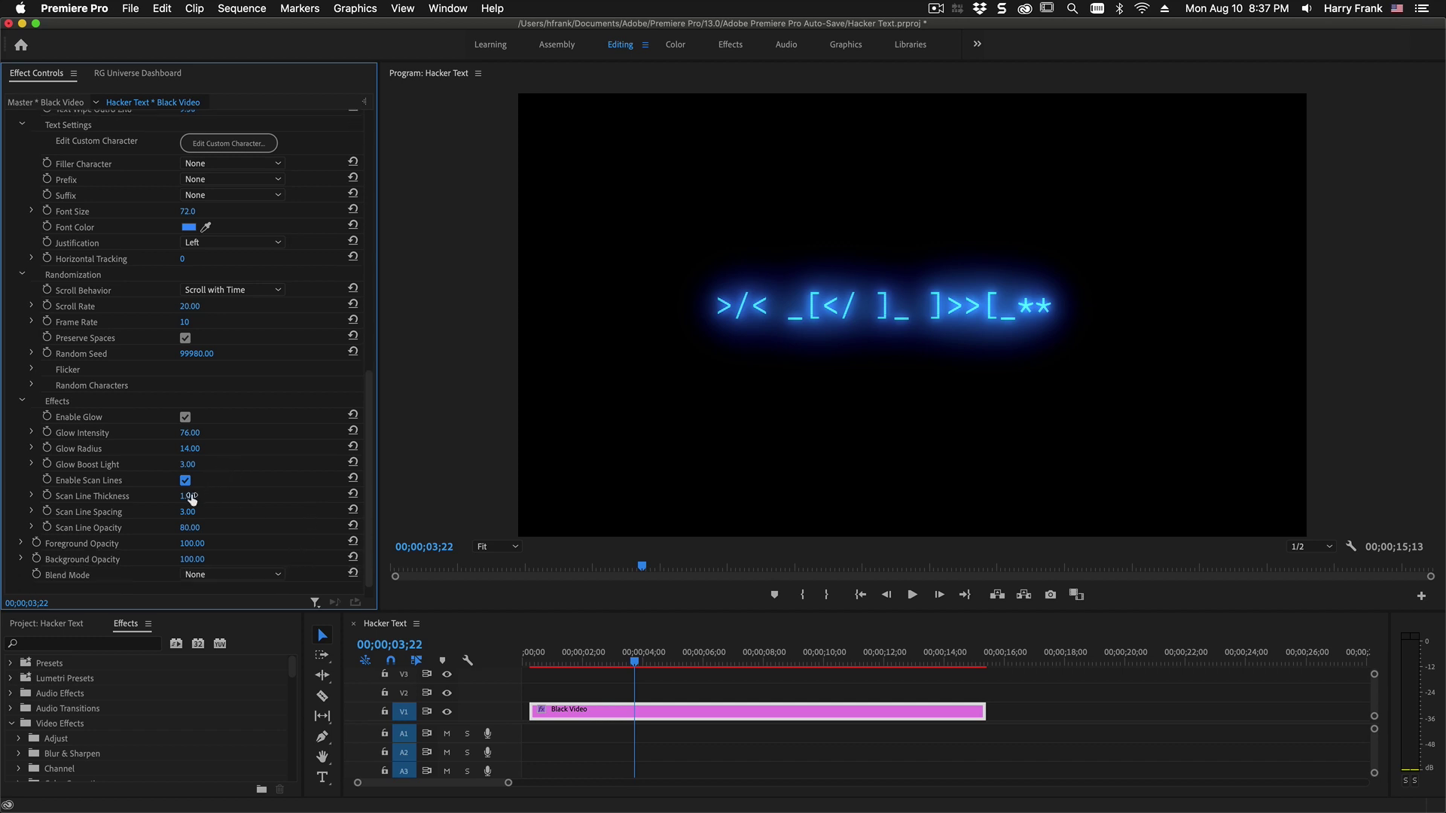
{"action": "left_click", "coordinate": [187, 496]}
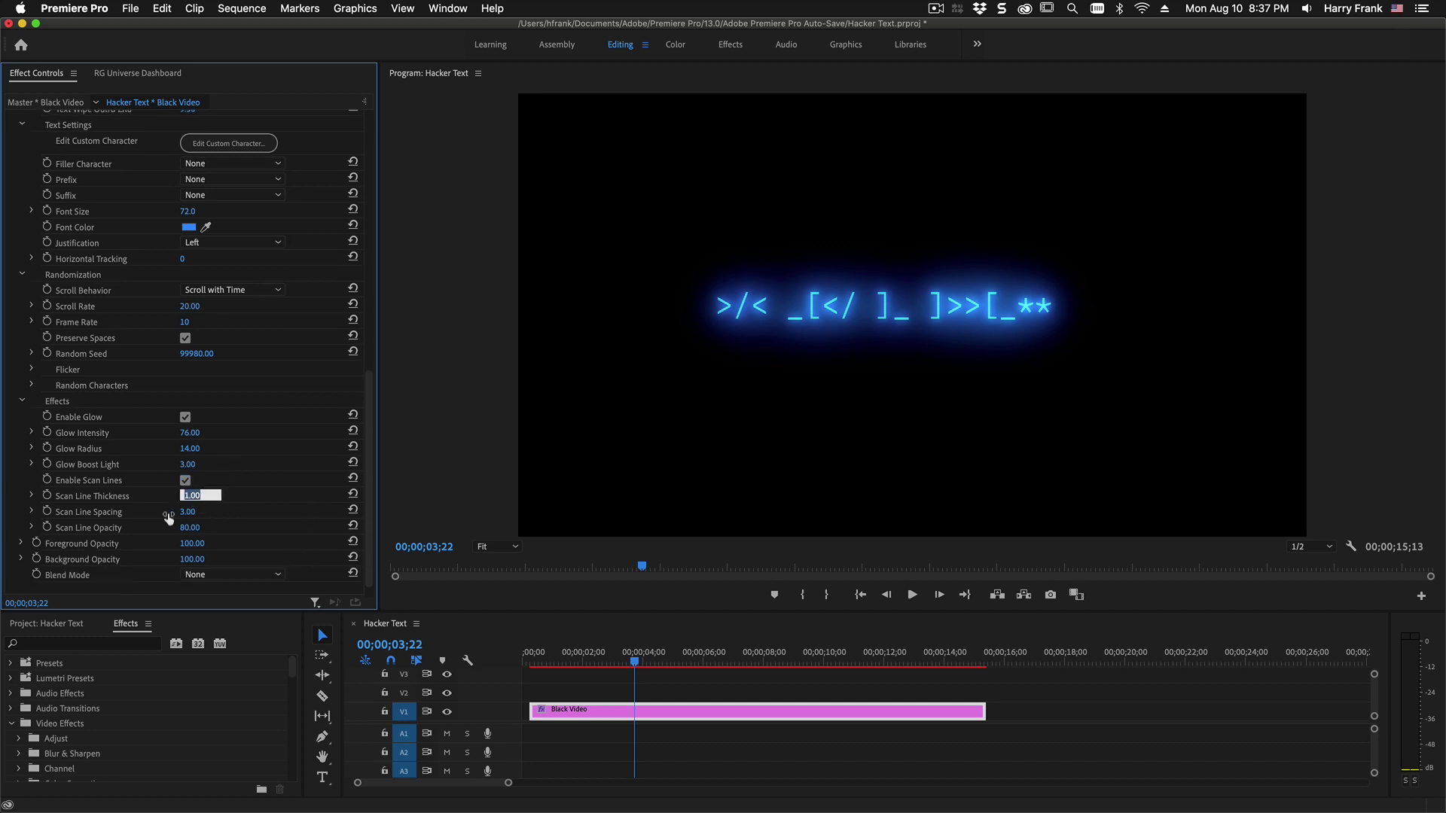